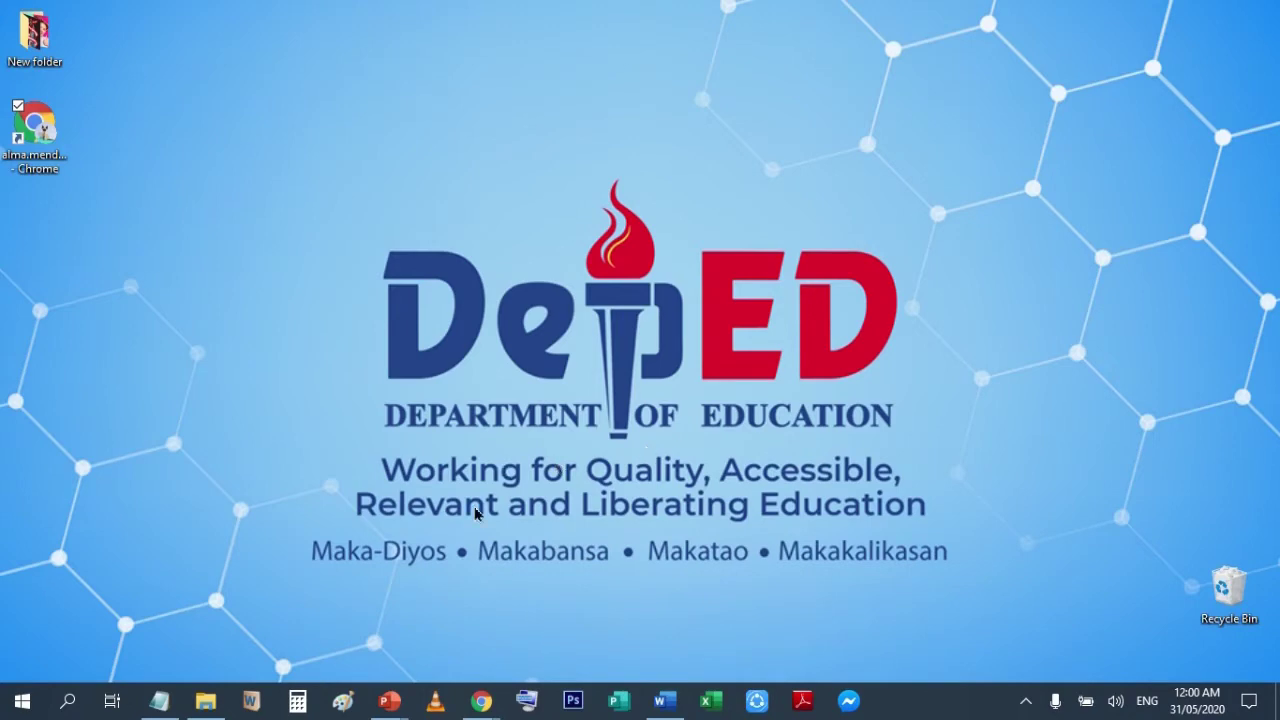
# - Bring the blank Presentation3 window forward, glance at the Developer tab, then return to Home
pyautogui.moveTo(400, 692)
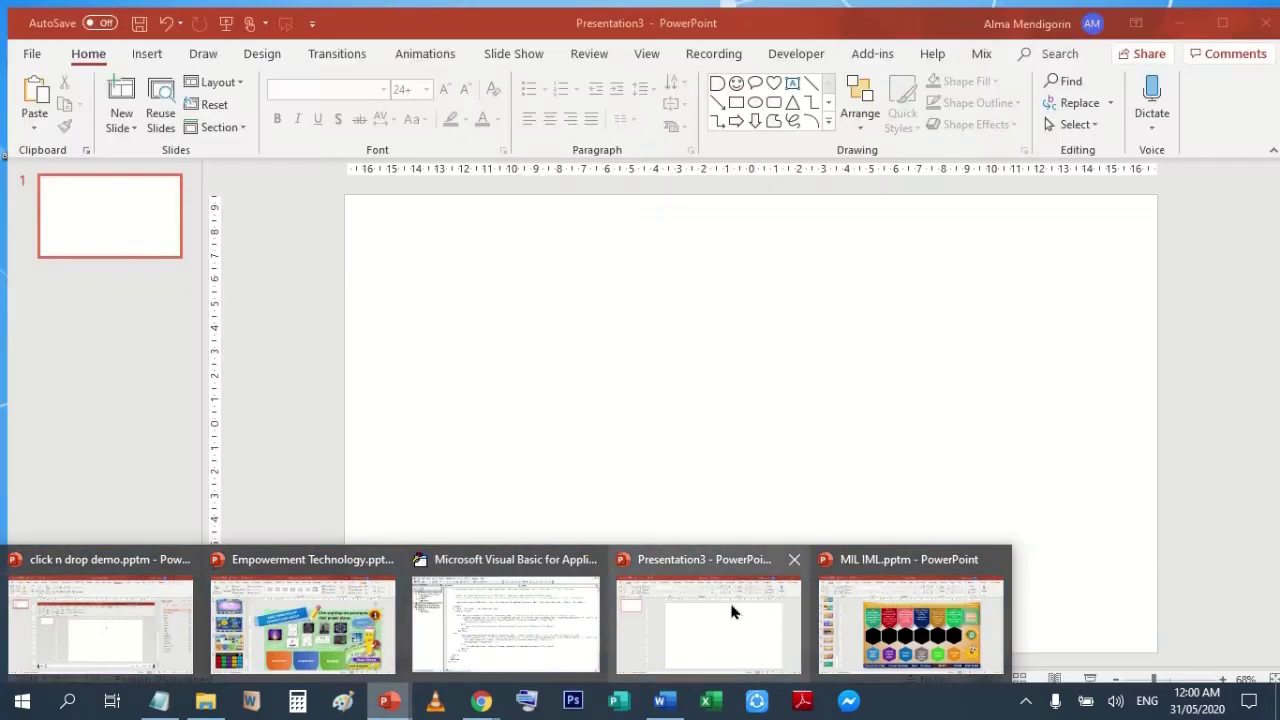
pyautogui.click(731, 611)
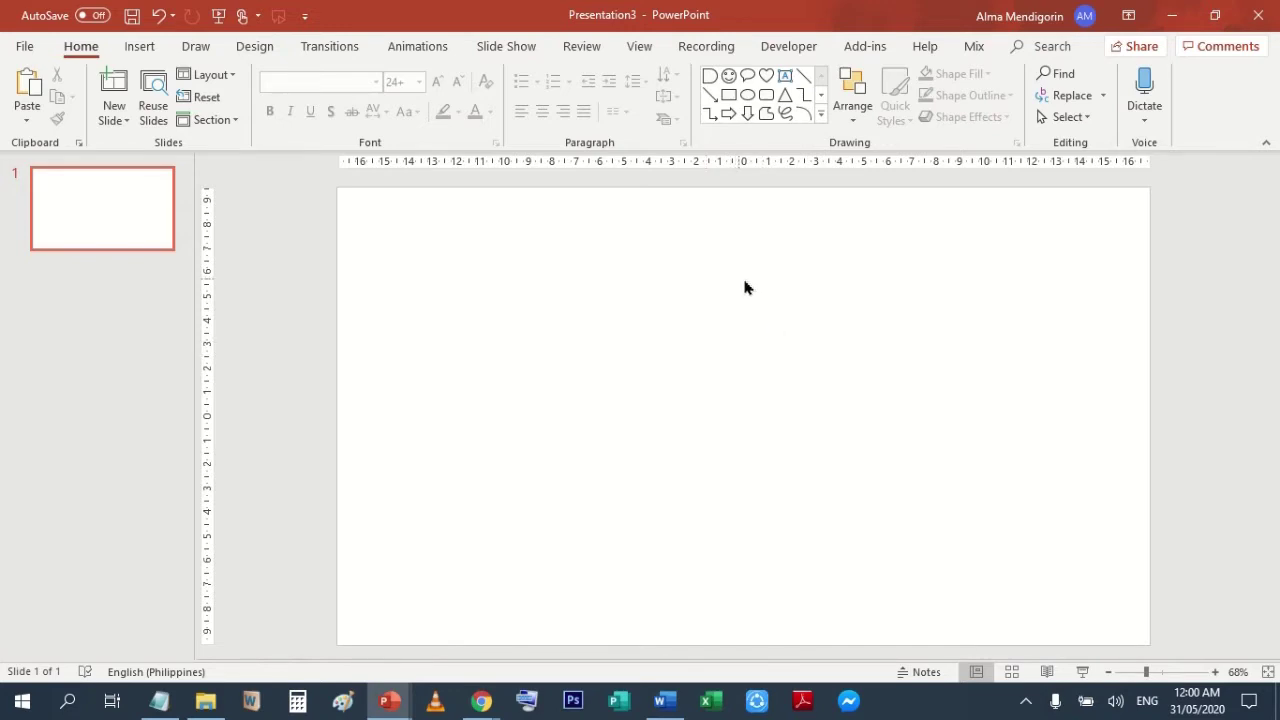
pyautogui.click(792, 48)
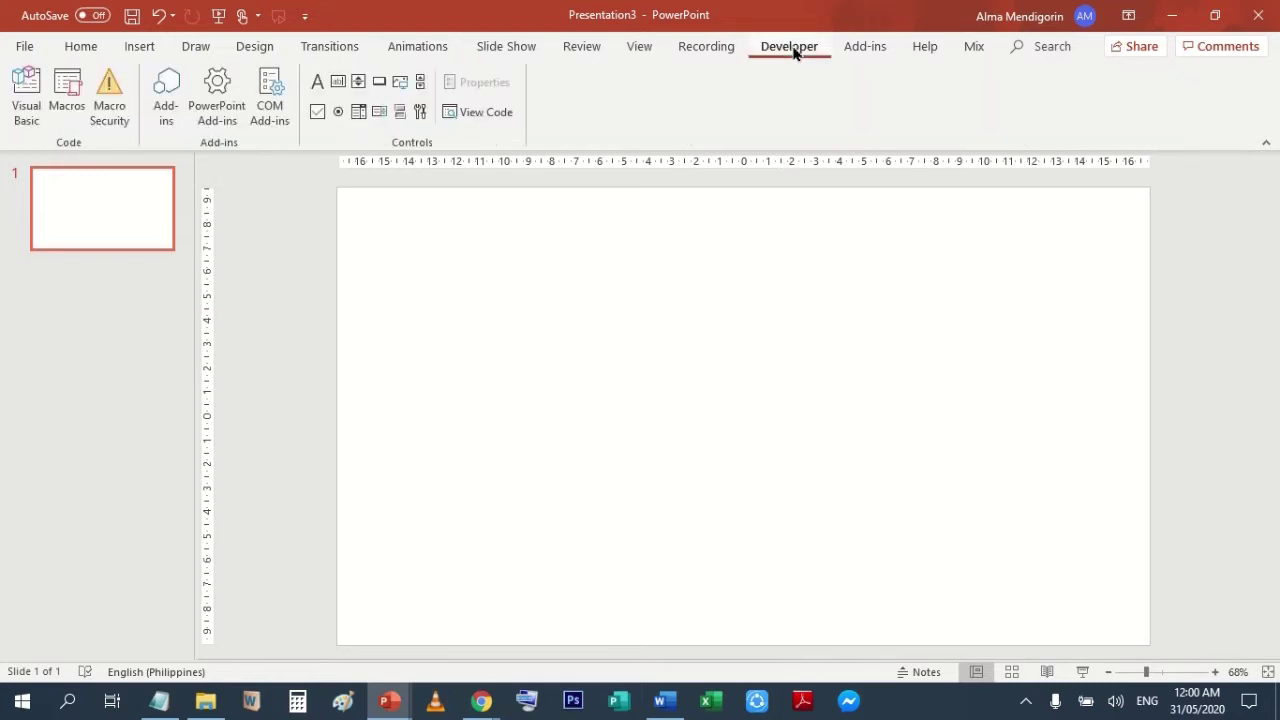
pyautogui.click(81, 48)
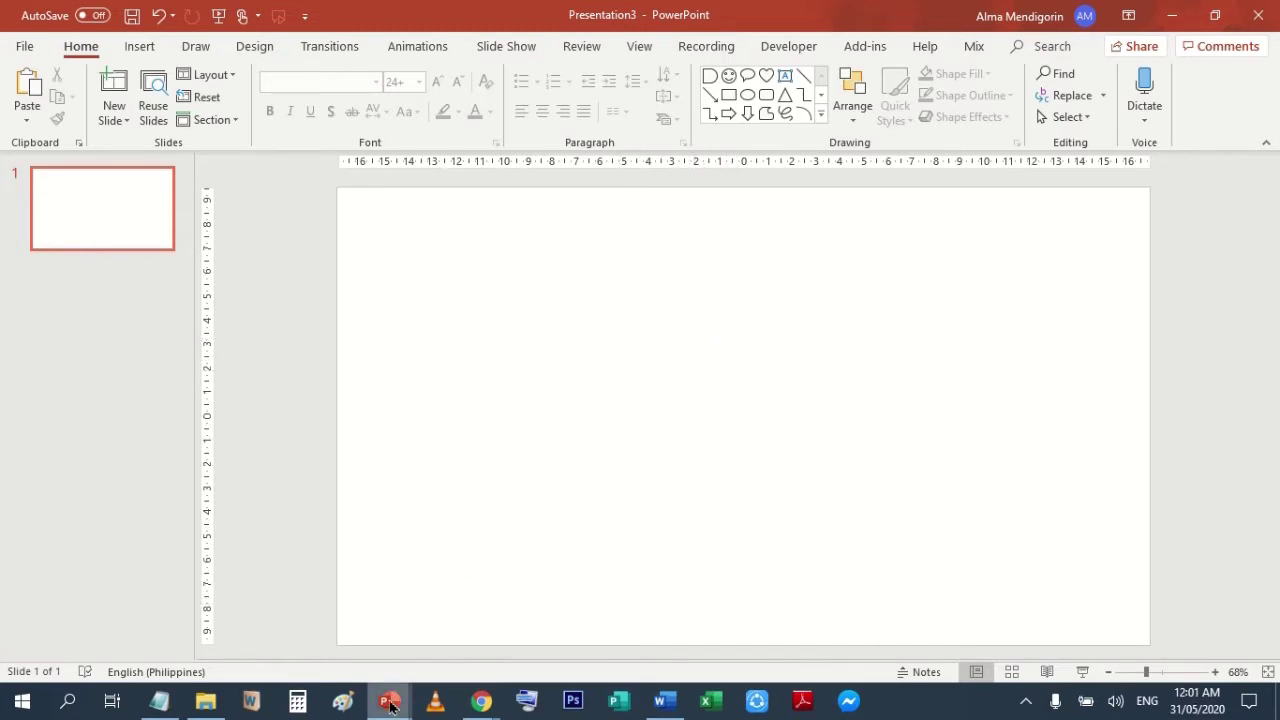
pyautogui.moveTo(391, 708)
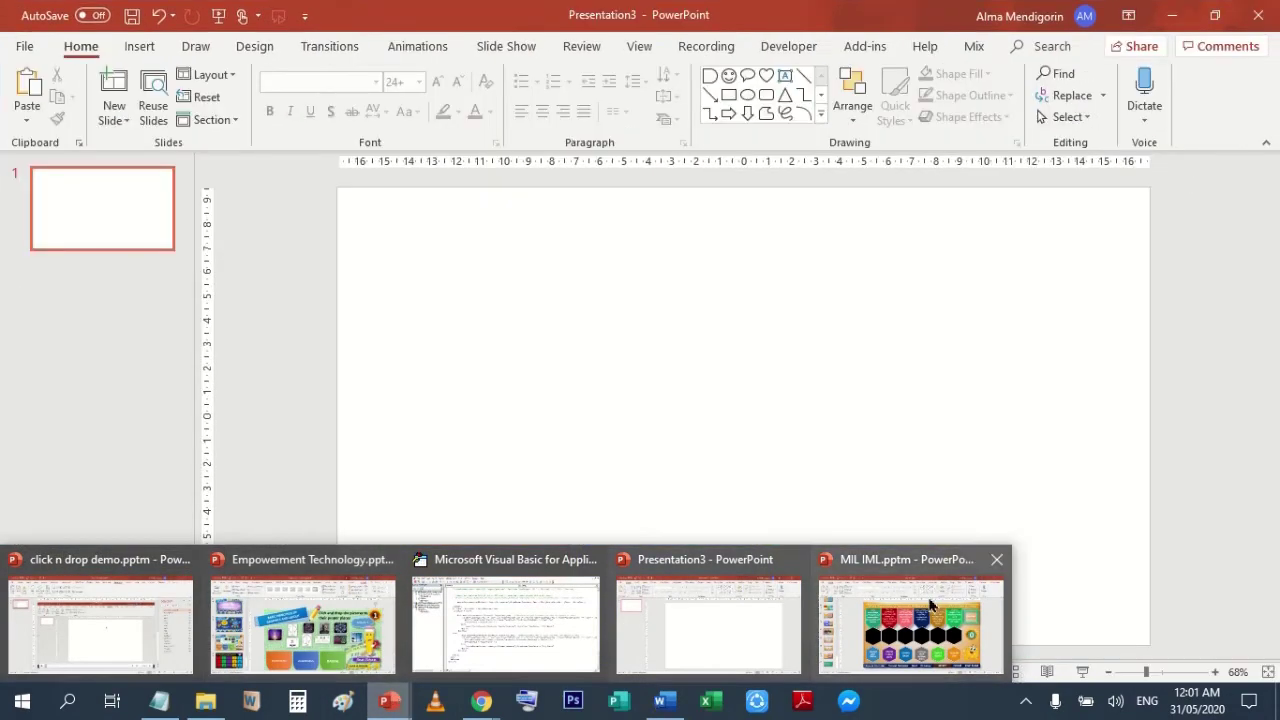
# - Run MIL IML.pptm slide 43 and drop TECHNOLOGY SAVVY, CONTENT KNOWLEDGE, INDEPENDENT into hexagons six, five, four
pyautogui.click(930, 605)
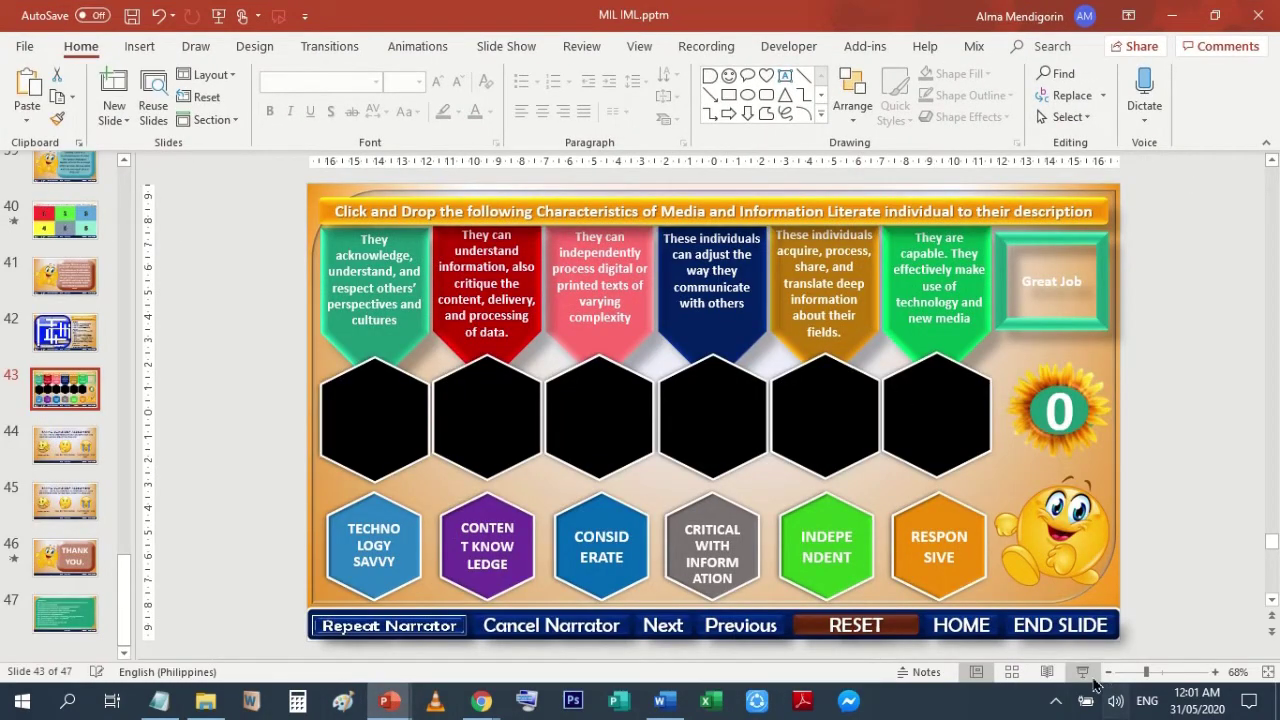
pyautogui.click(1082, 672)
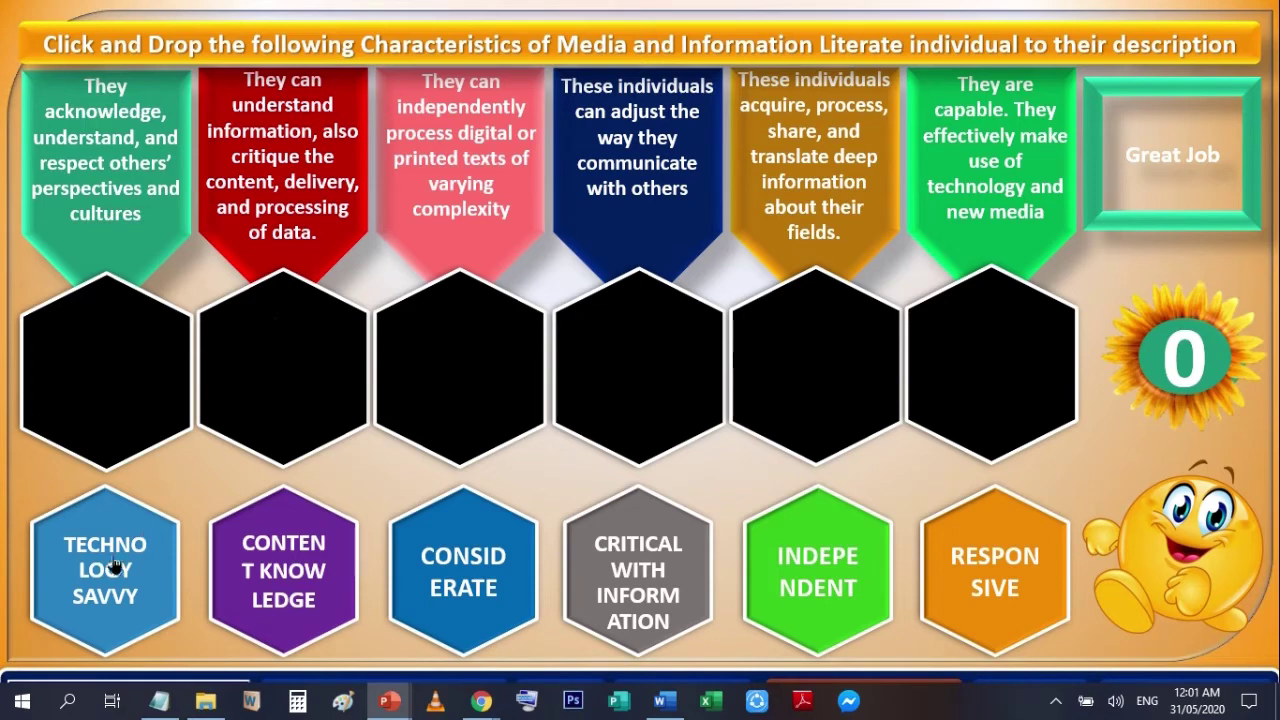
pyautogui.moveTo(100, 575); pyautogui.dragTo(995, 370)
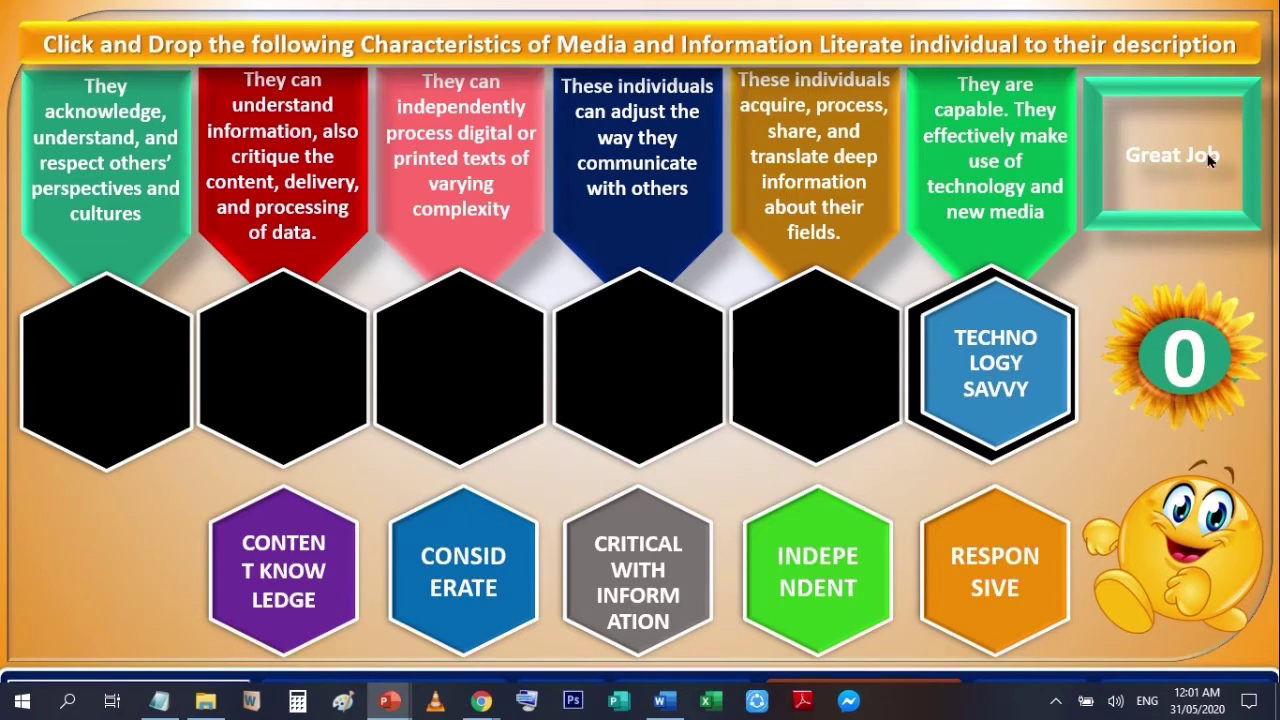
pyautogui.moveTo(265, 565); pyautogui.dragTo(820, 365)
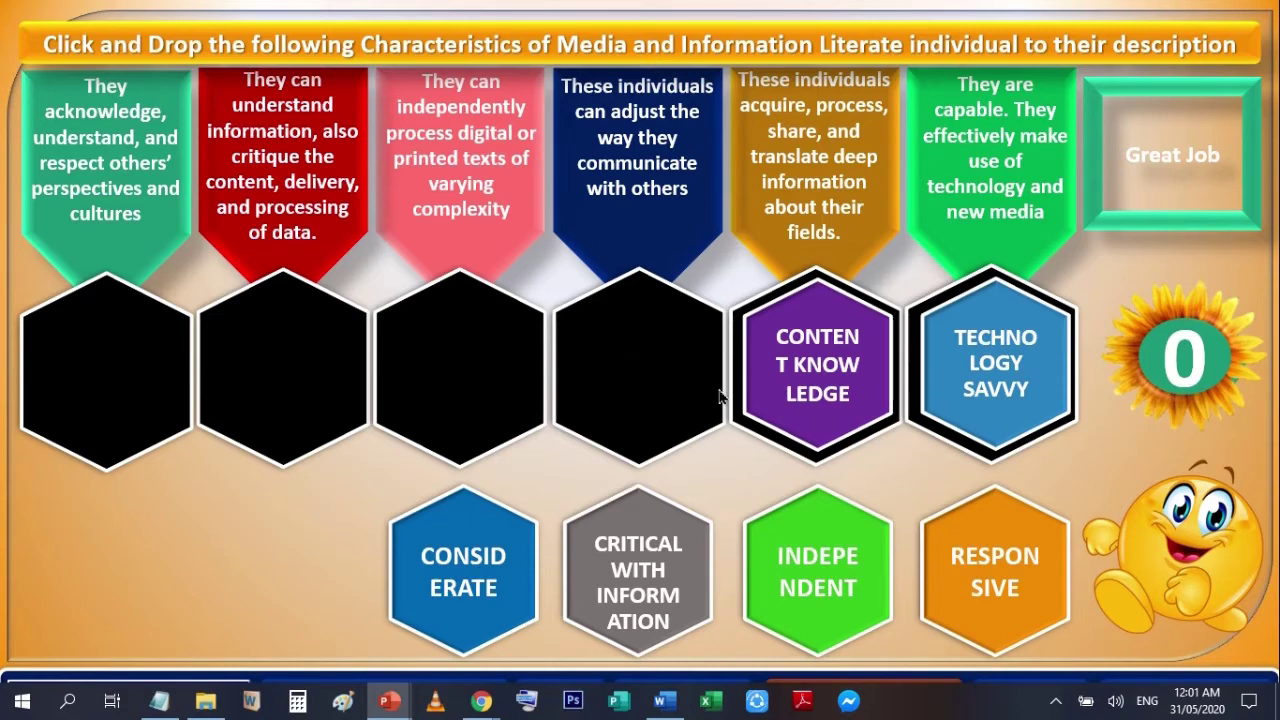
pyautogui.moveTo(846, 552); pyautogui.dragTo(636, 375)
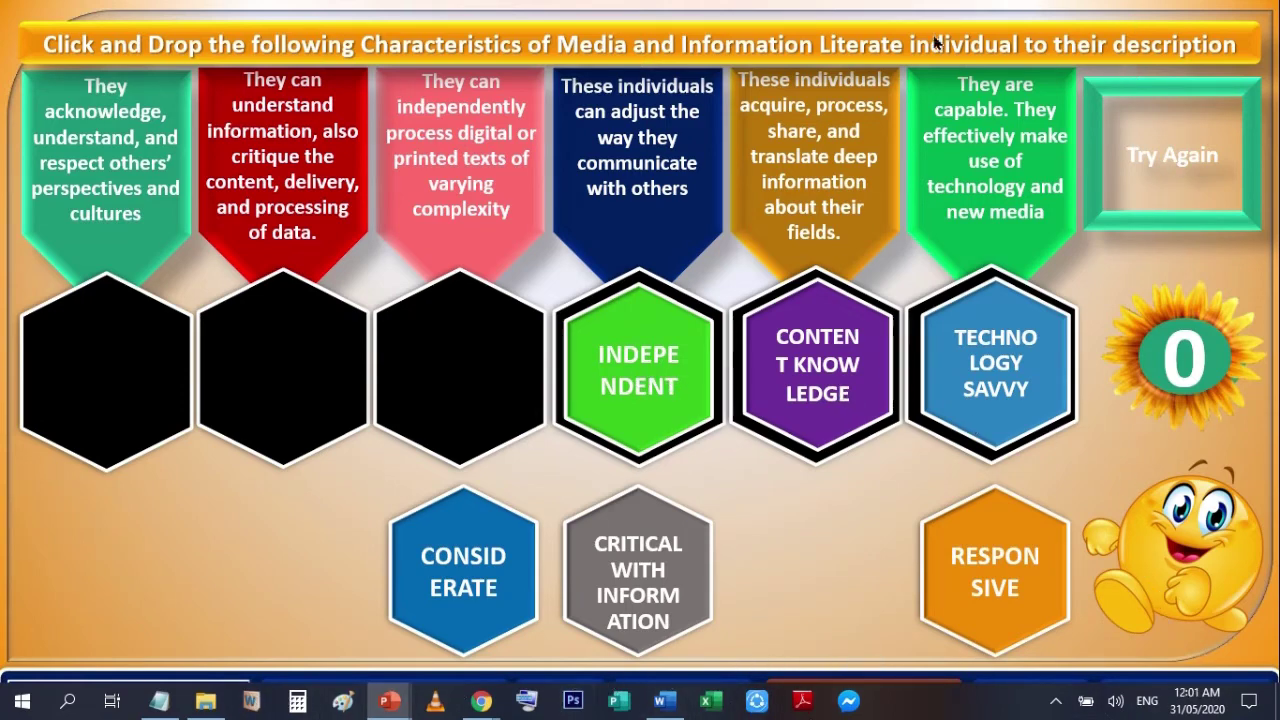
# - End the MIL IML slide show
pyautogui.rightClick(812, 518)
pyautogui.click(855, 498)
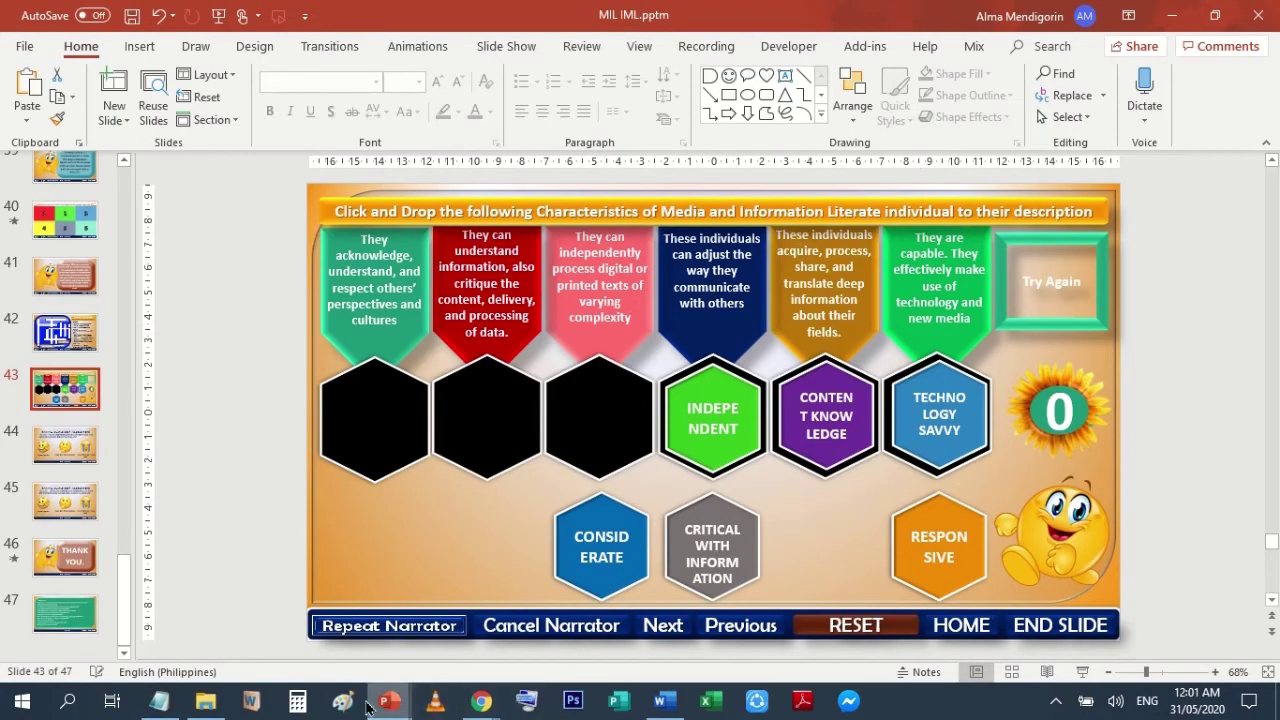
pyautogui.moveTo(388, 708)
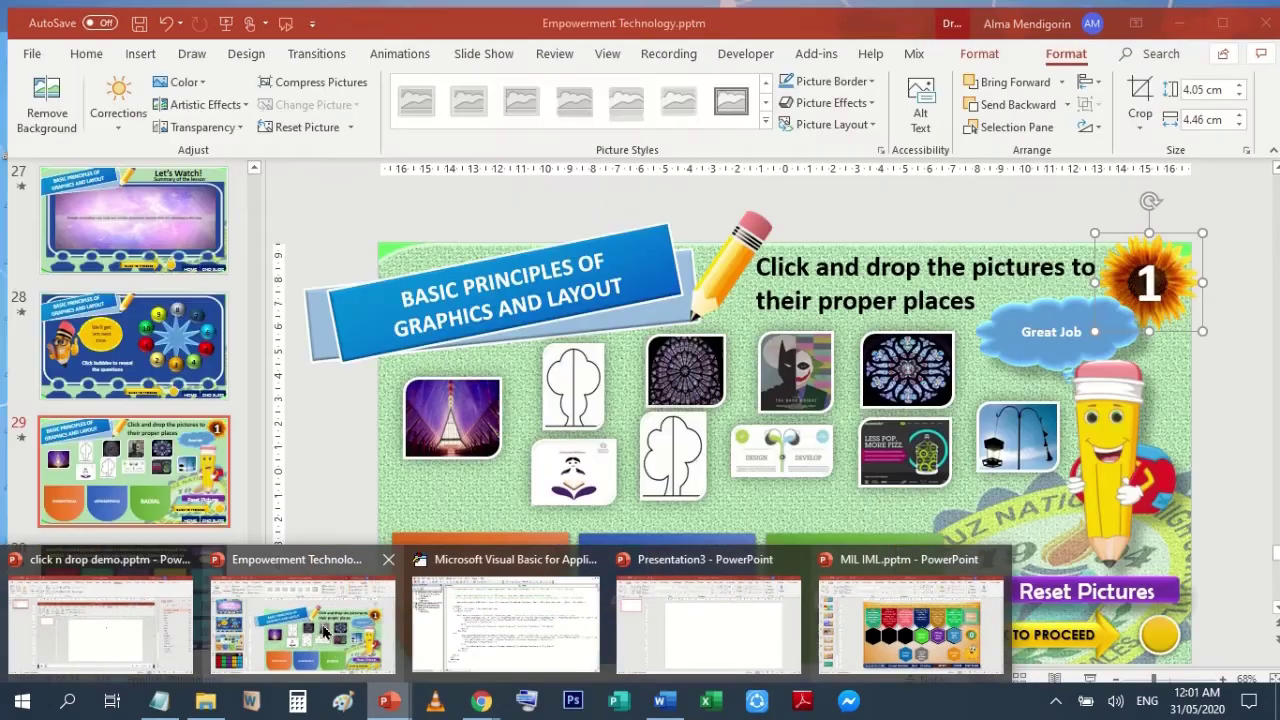
# - Run Empowerment Technology slide 29, sorting pictures into SYMMETRICAL, ASYMMETRICAL and RADIAL zones
pyautogui.click(322, 632)
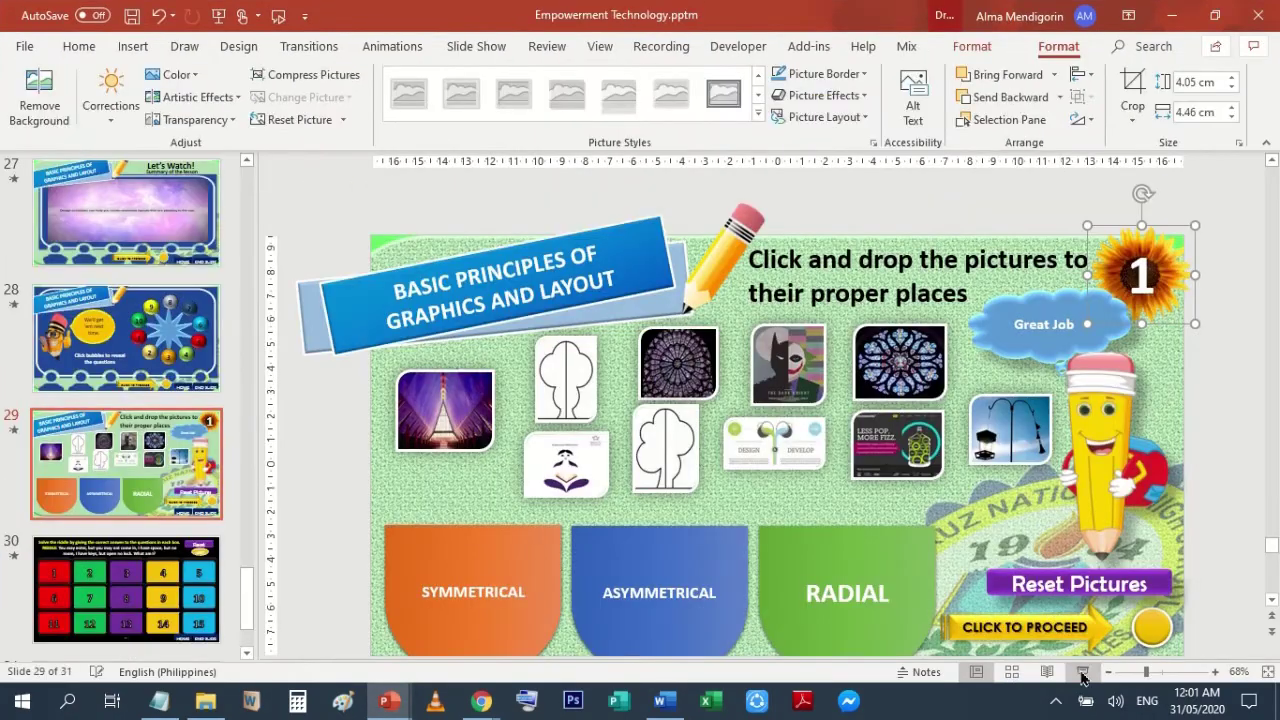
pyautogui.click(1082, 672)
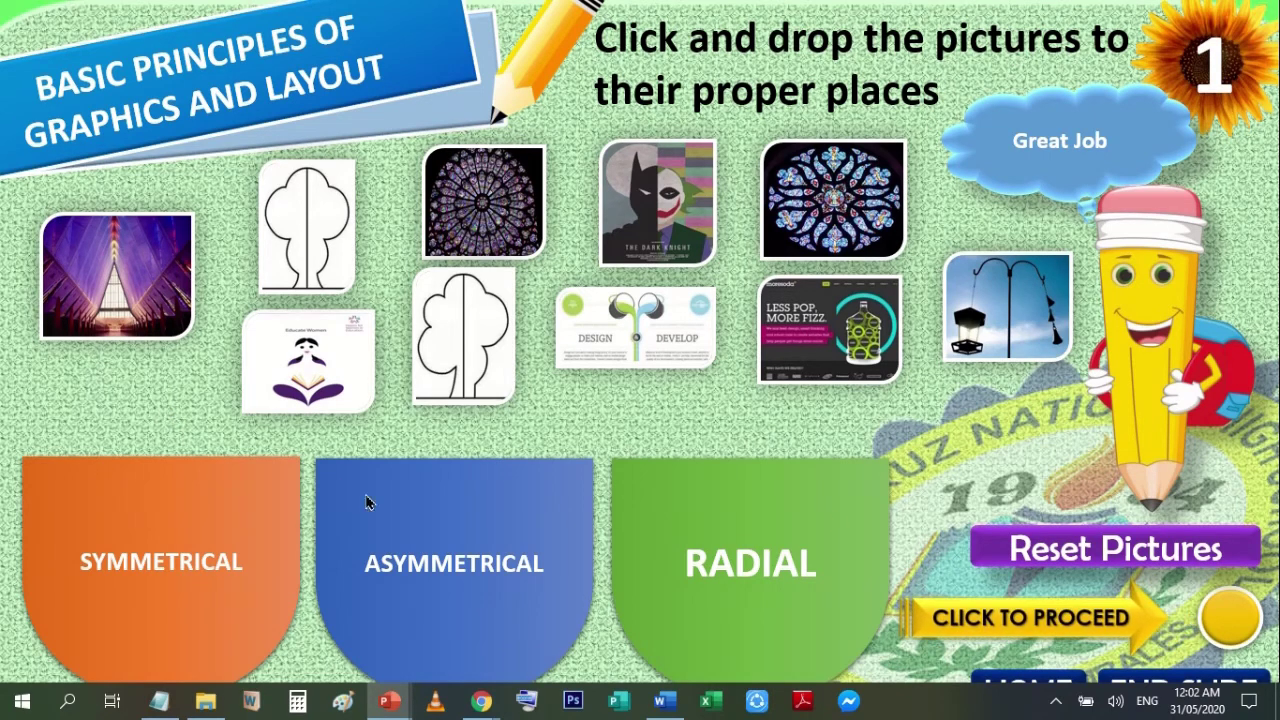
pyautogui.moveTo(128, 293); pyautogui.dragTo(127, 580)
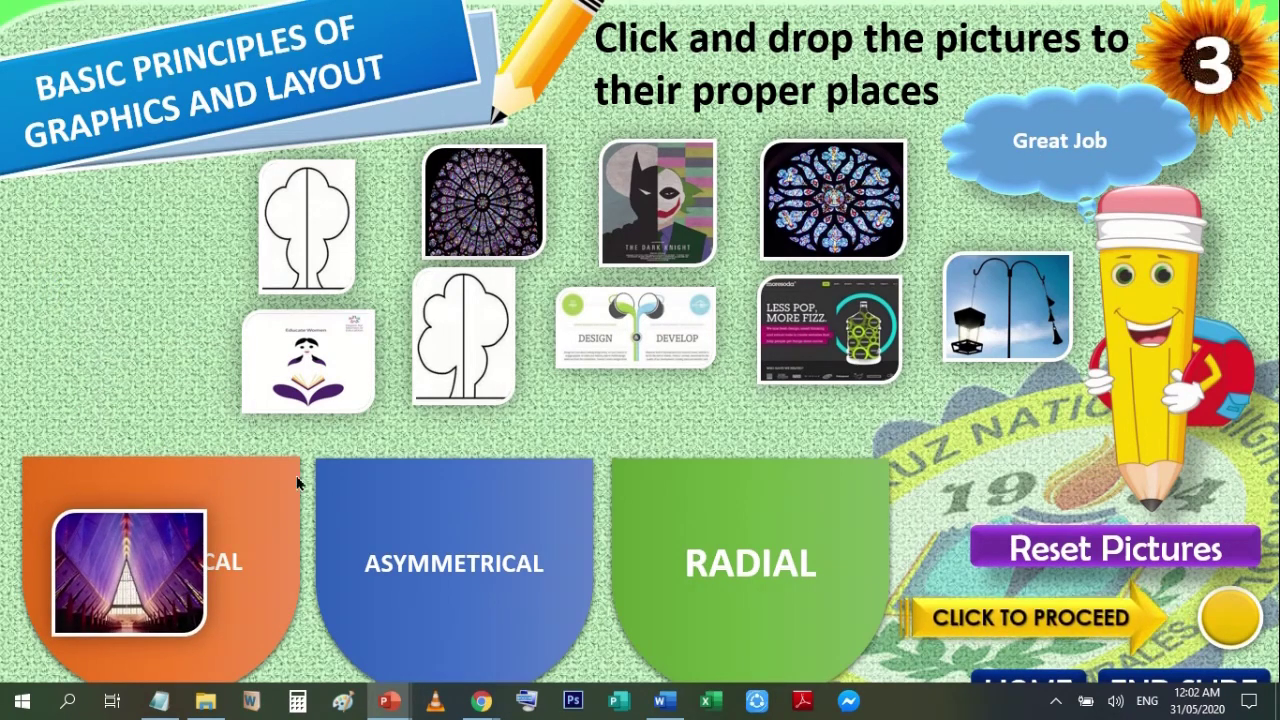
pyautogui.moveTo(335, 375); pyautogui.dragTo(203, 543)
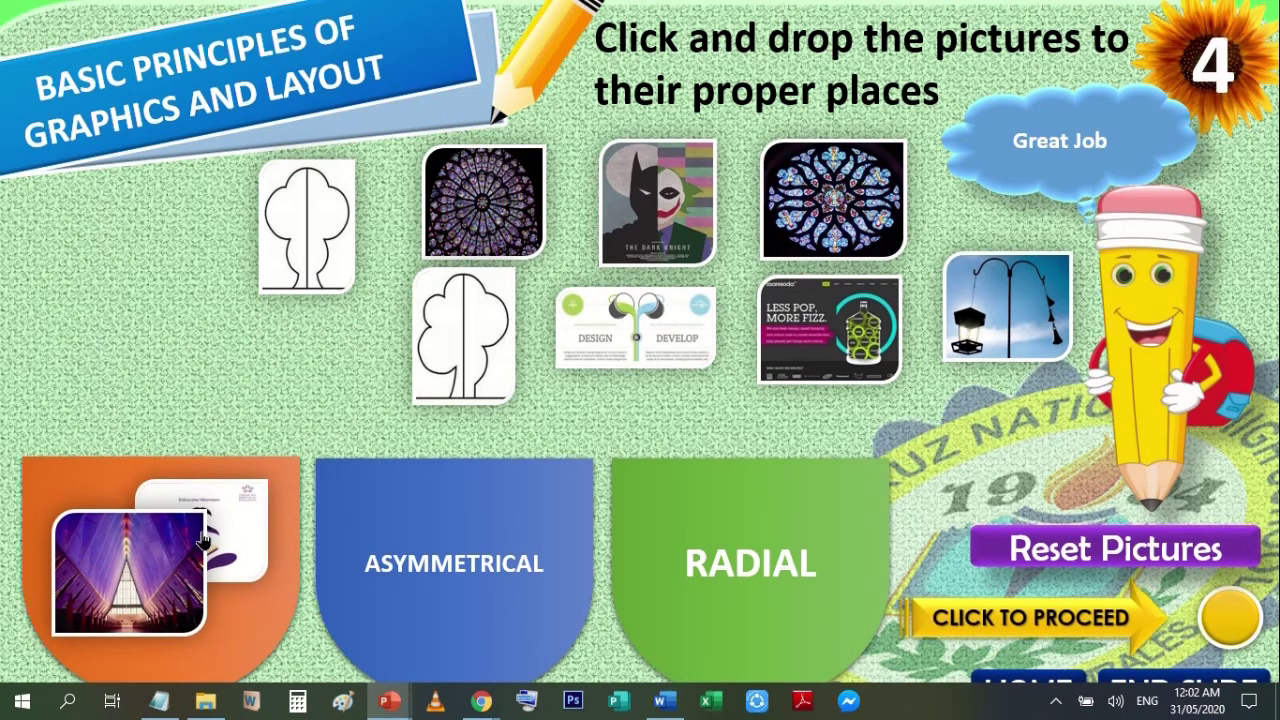
pyautogui.moveTo(457, 362); pyautogui.dragTo(438, 586)
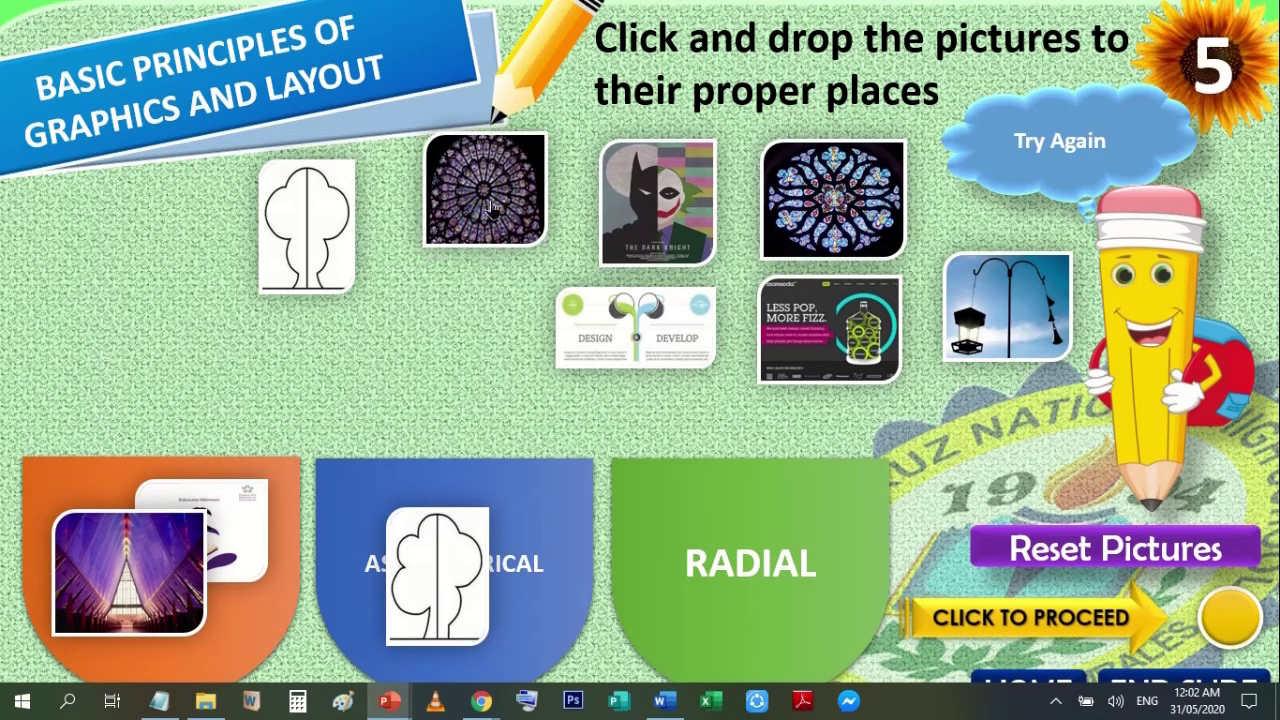
pyautogui.moveTo(488, 202); pyautogui.dragTo(730, 548)
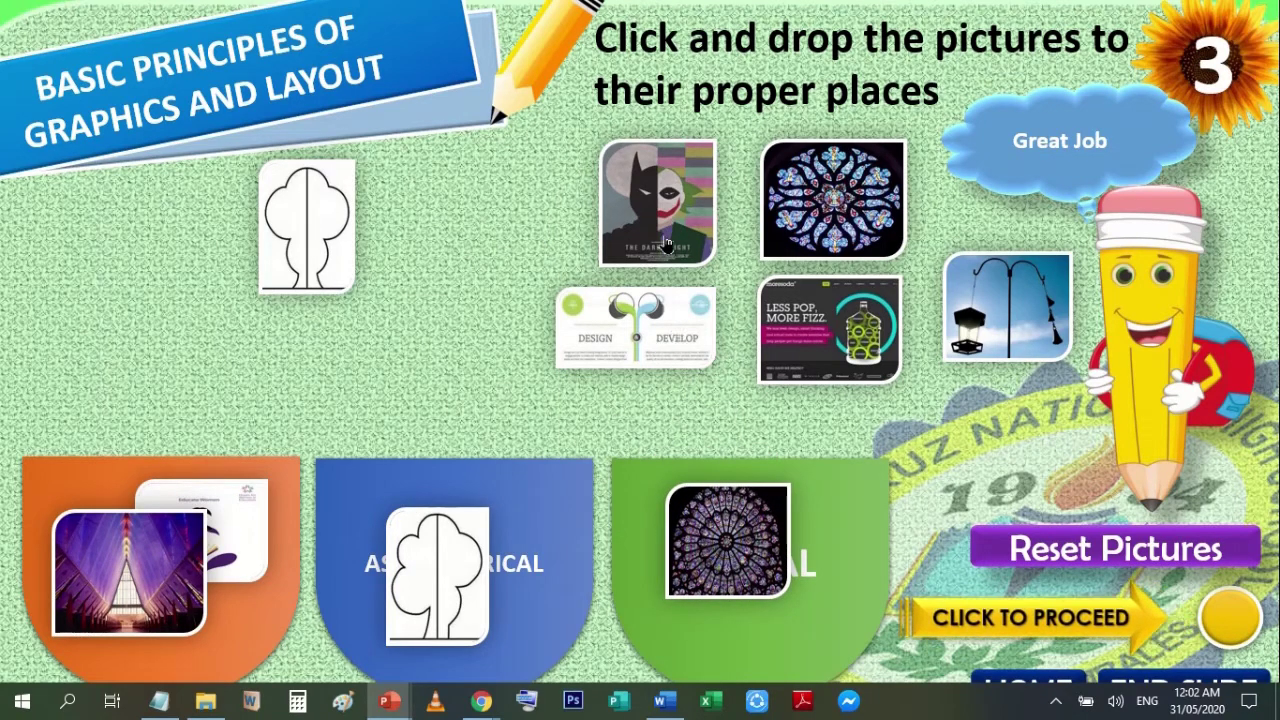
pyautogui.moveTo(666, 245); pyautogui.dragTo(510, 560)
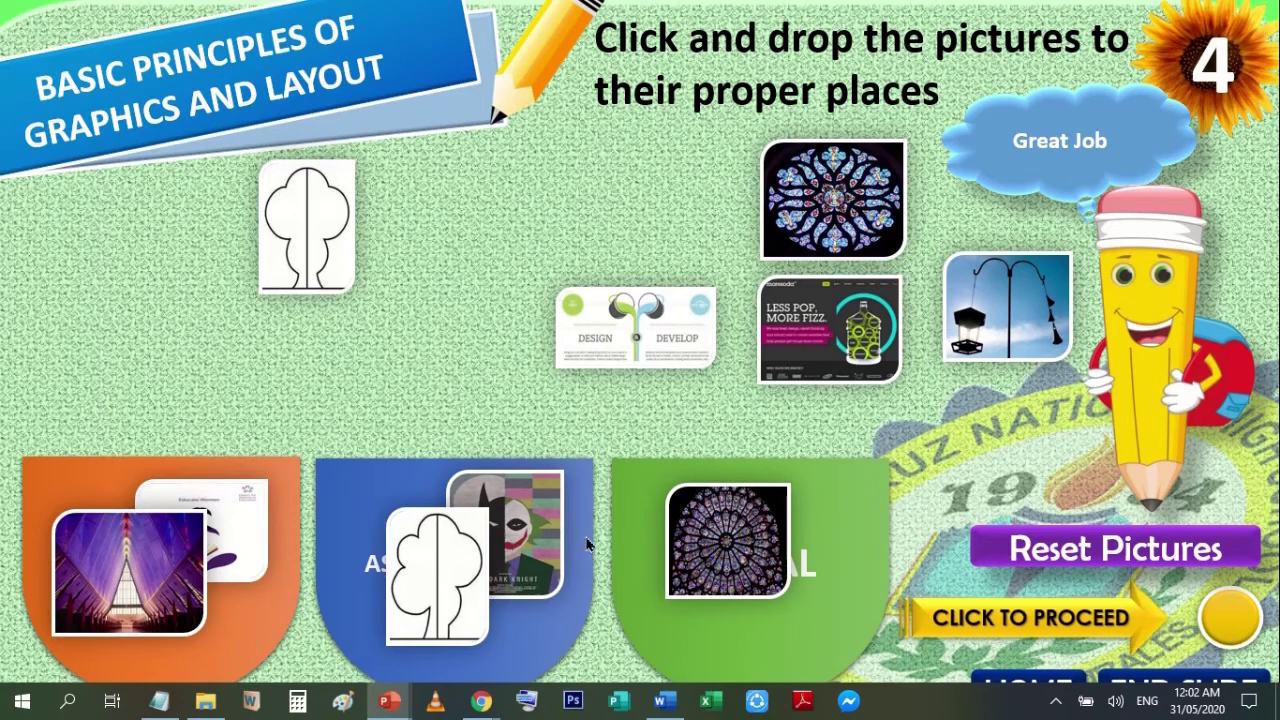
# - Reset all pictures to their starting places and switch to the MIL IML.pptm editor
pyautogui.click(1088, 548)
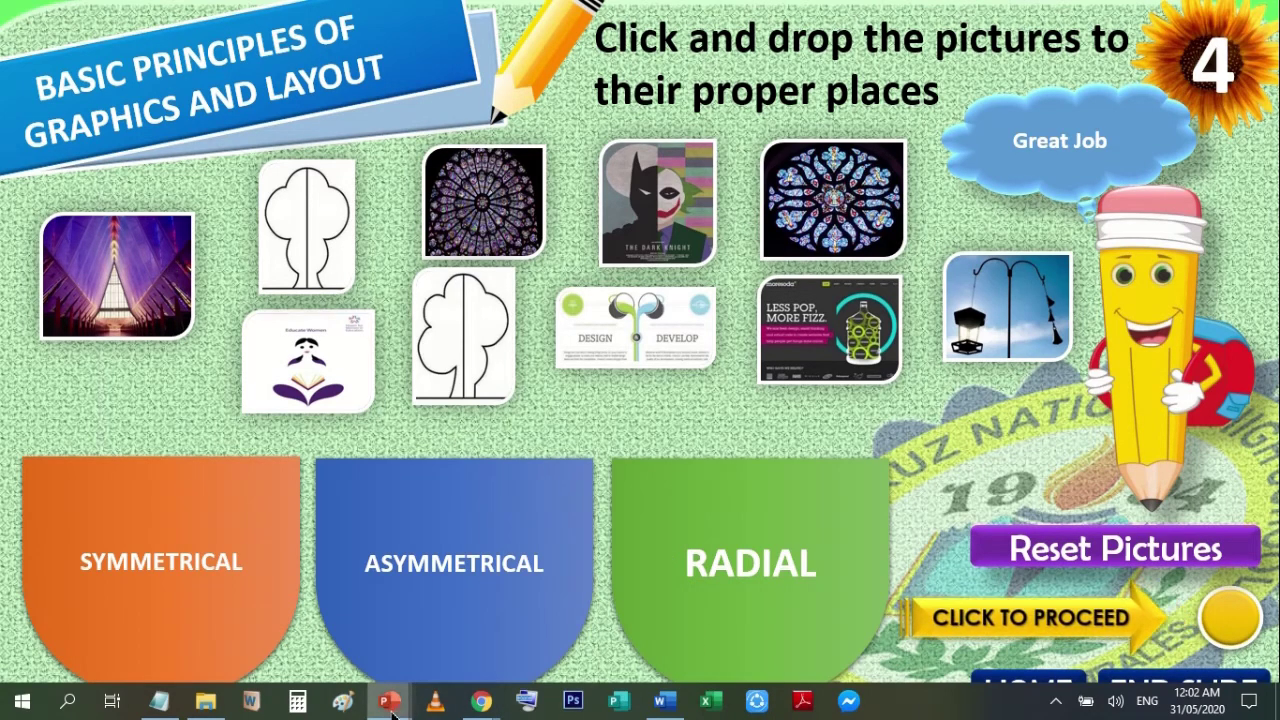
pyautogui.moveTo(389, 700)
pyautogui.click(936, 612)
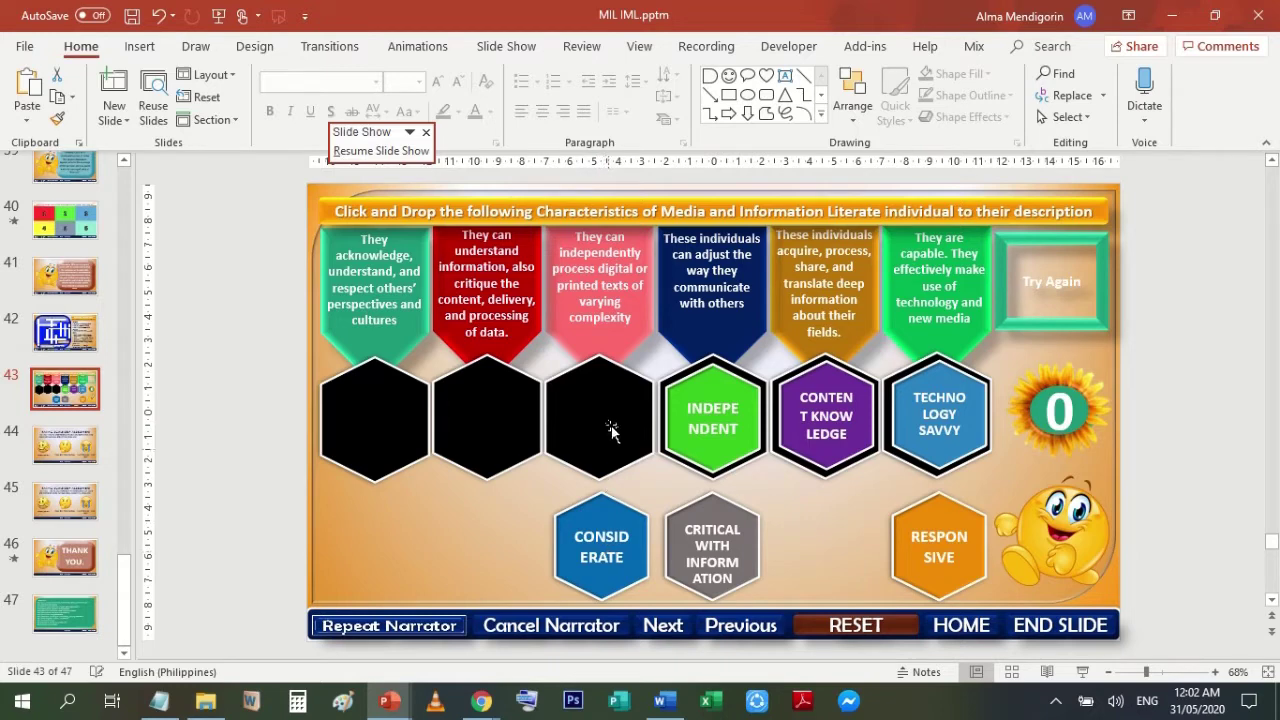
# - Return to the Empowerment Technology slide show, end it, and bring Presentation3 forward
pyautogui.moveTo(392, 705)
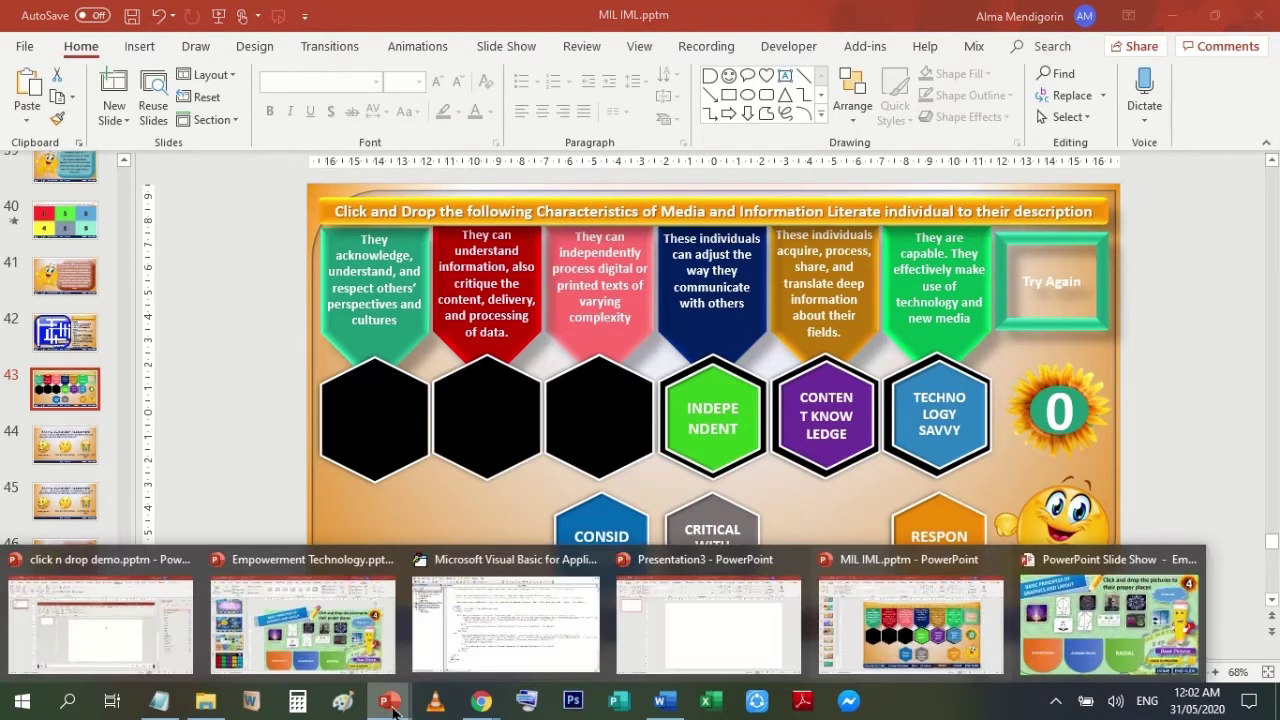
pyautogui.click(1185, 635)
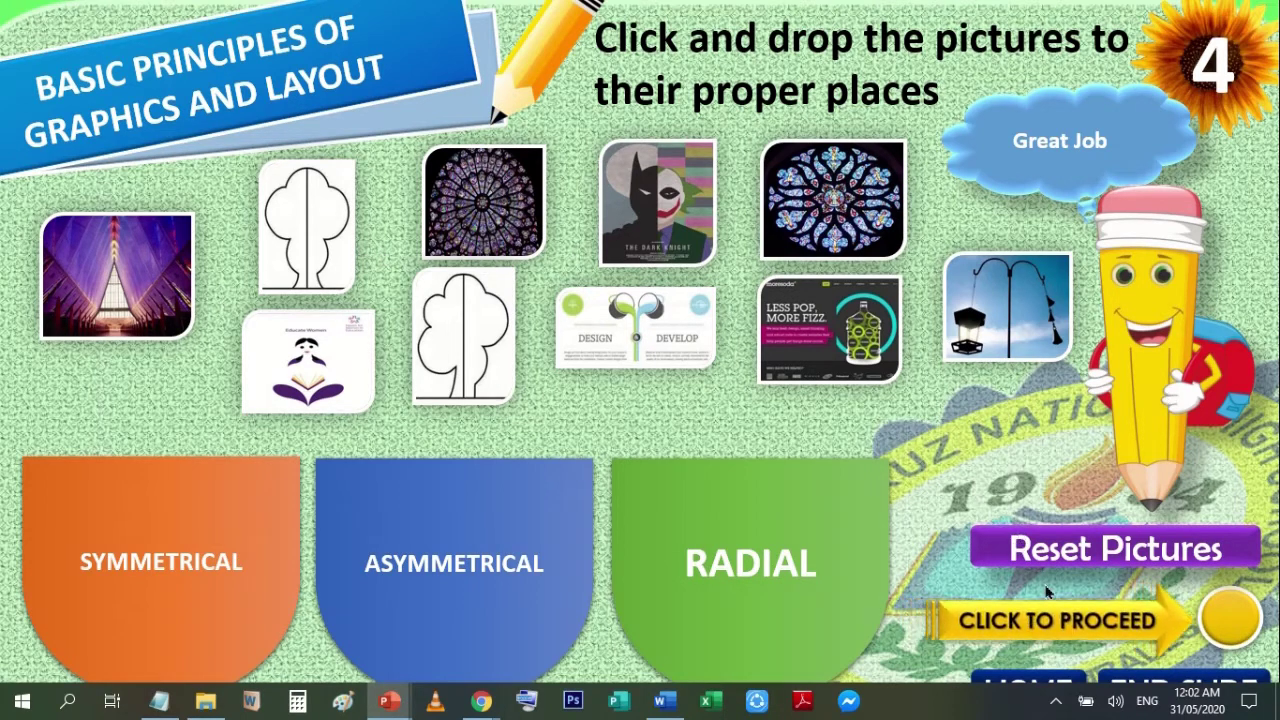
pyautogui.rightClick(1036, 440)
pyautogui.click(1045, 410)
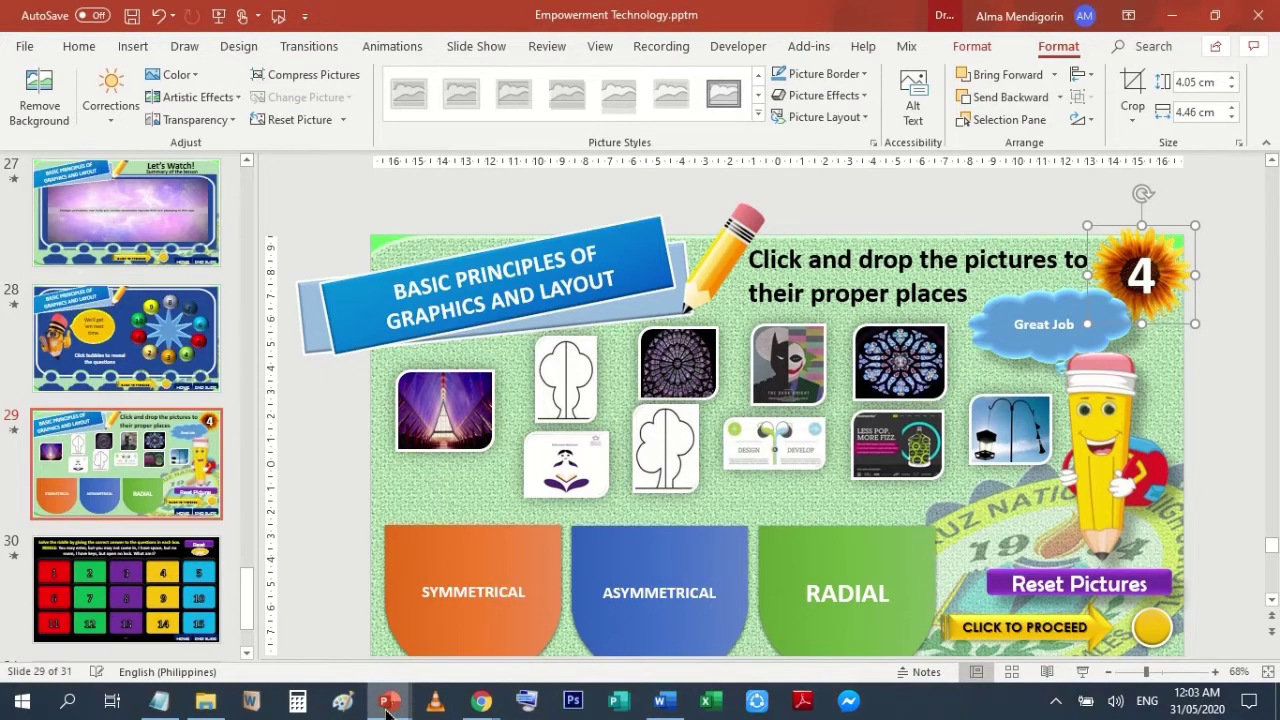
pyautogui.moveTo(389, 700)
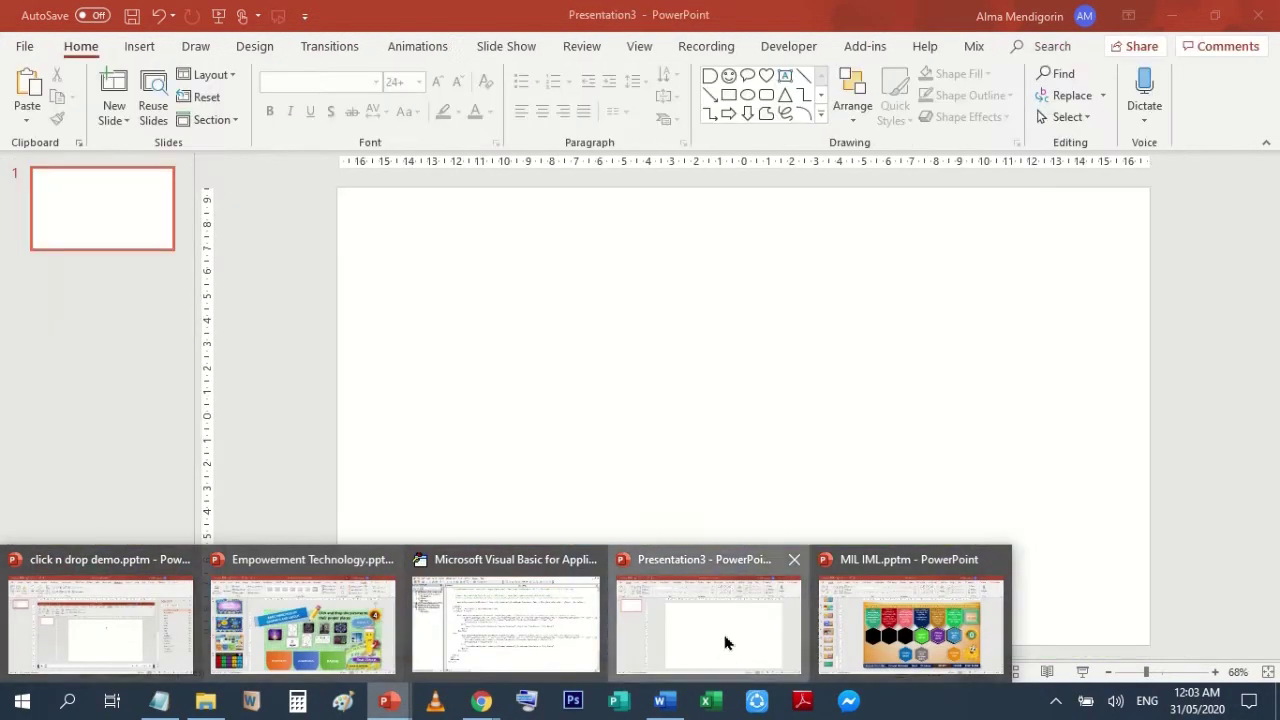
pyautogui.click(727, 643)
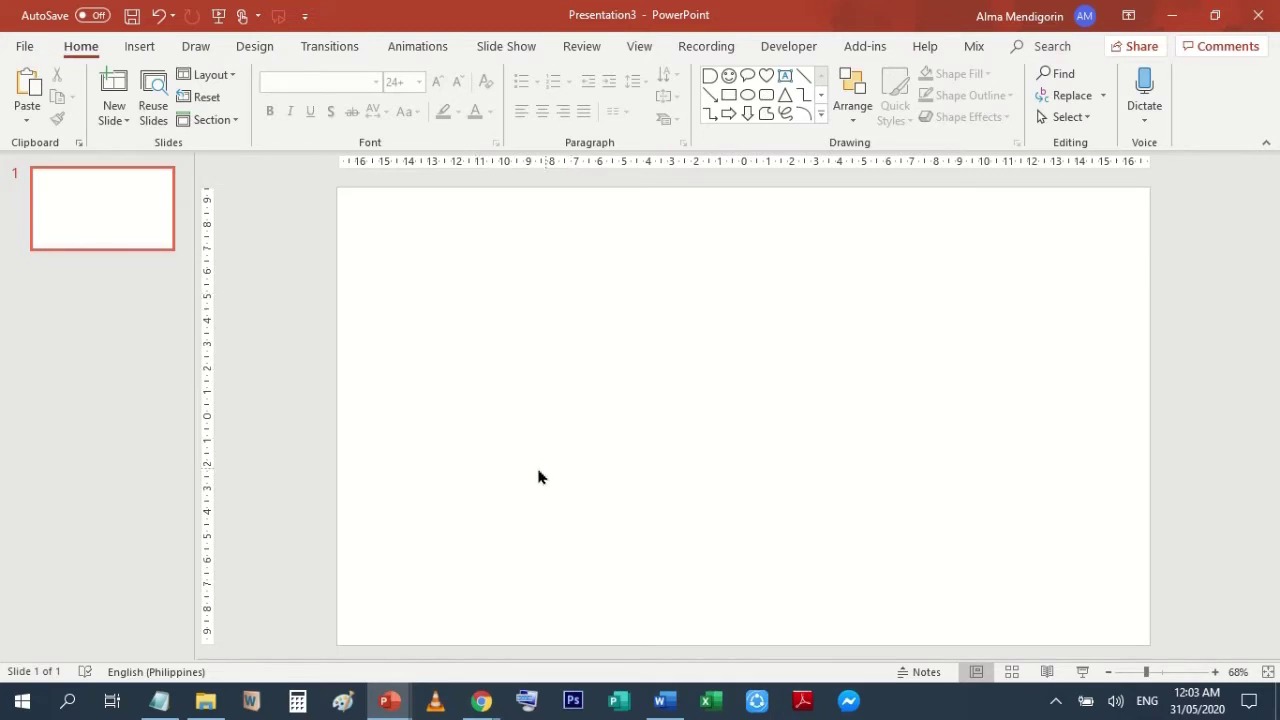
pyautogui.click(390, 700)
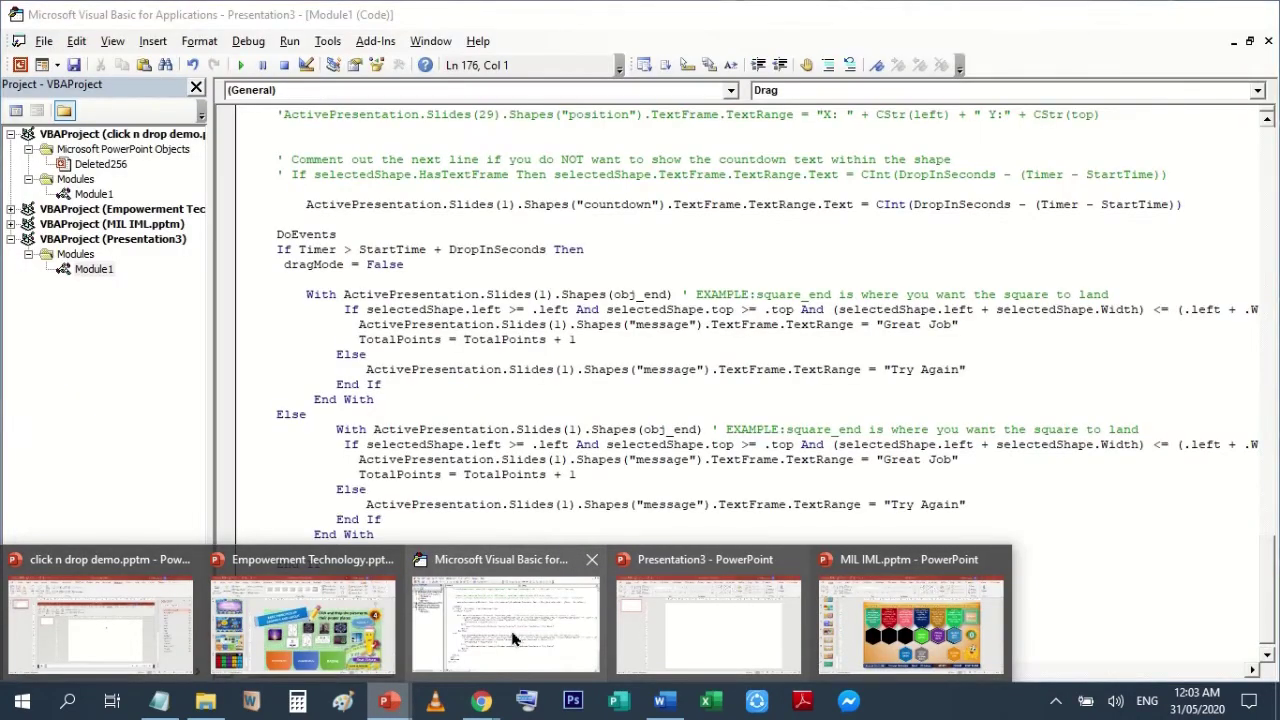
pyautogui.click(480, 640)
pyautogui.click(94, 270)
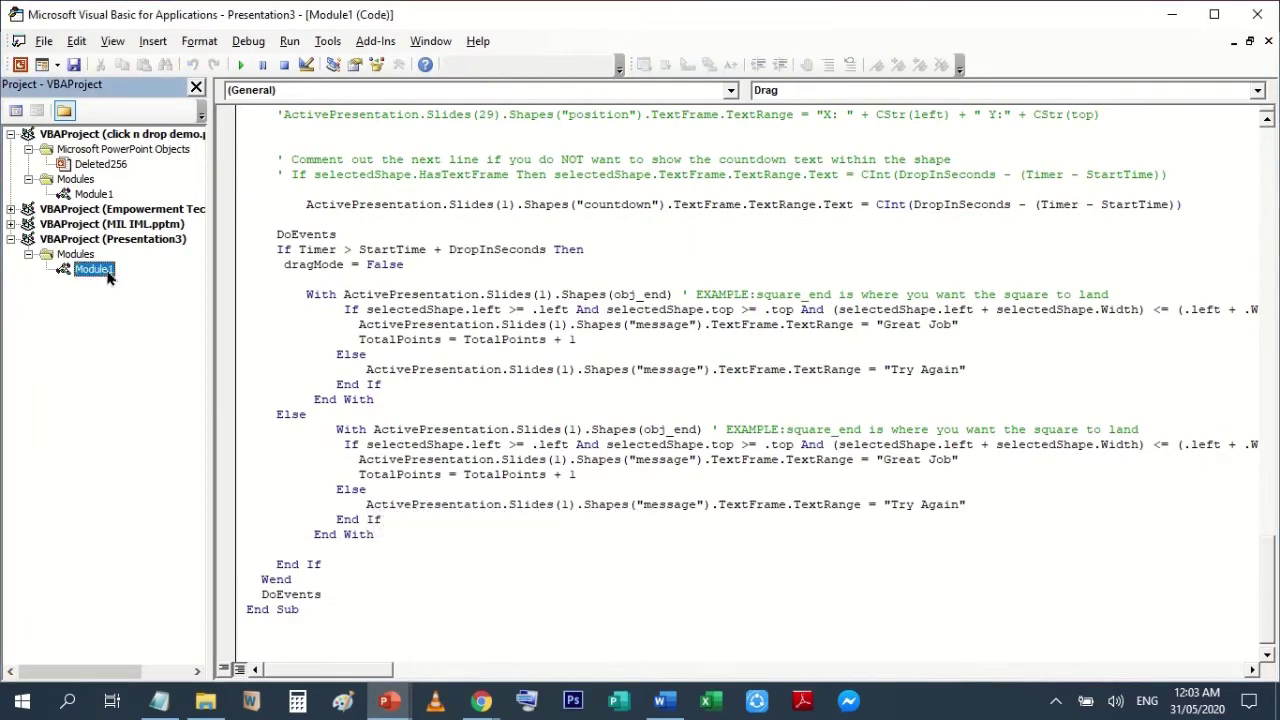
pyautogui.scroll(1, 818, 353)
pyautogui.scroll(1, 866, 369)
pyautogui.moveTo(1273, 567); pyautogui.dragTo(1275, 497)
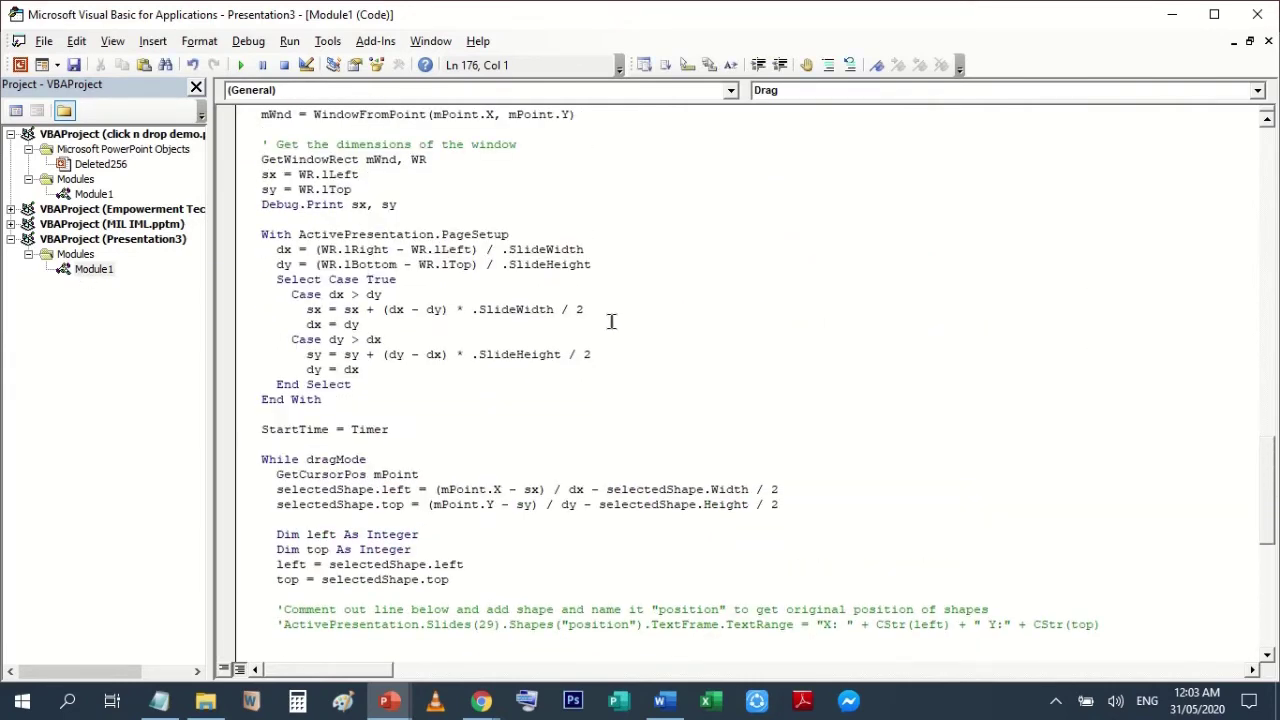
pyautogui.scroll(2, 611, 321)
pyautogui.scroll(2, 611, 321)
pyautogui.scroll(2, 611, 321)
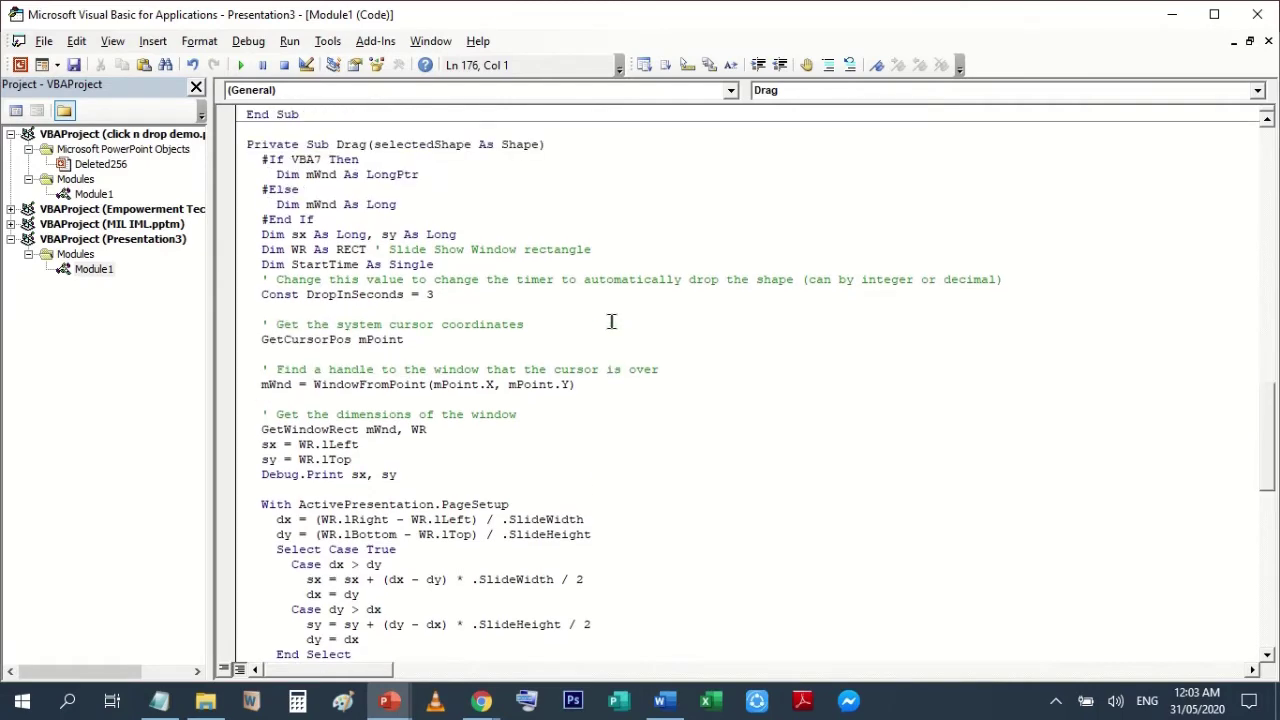
pyautogui.scroll(3, 611, 321)
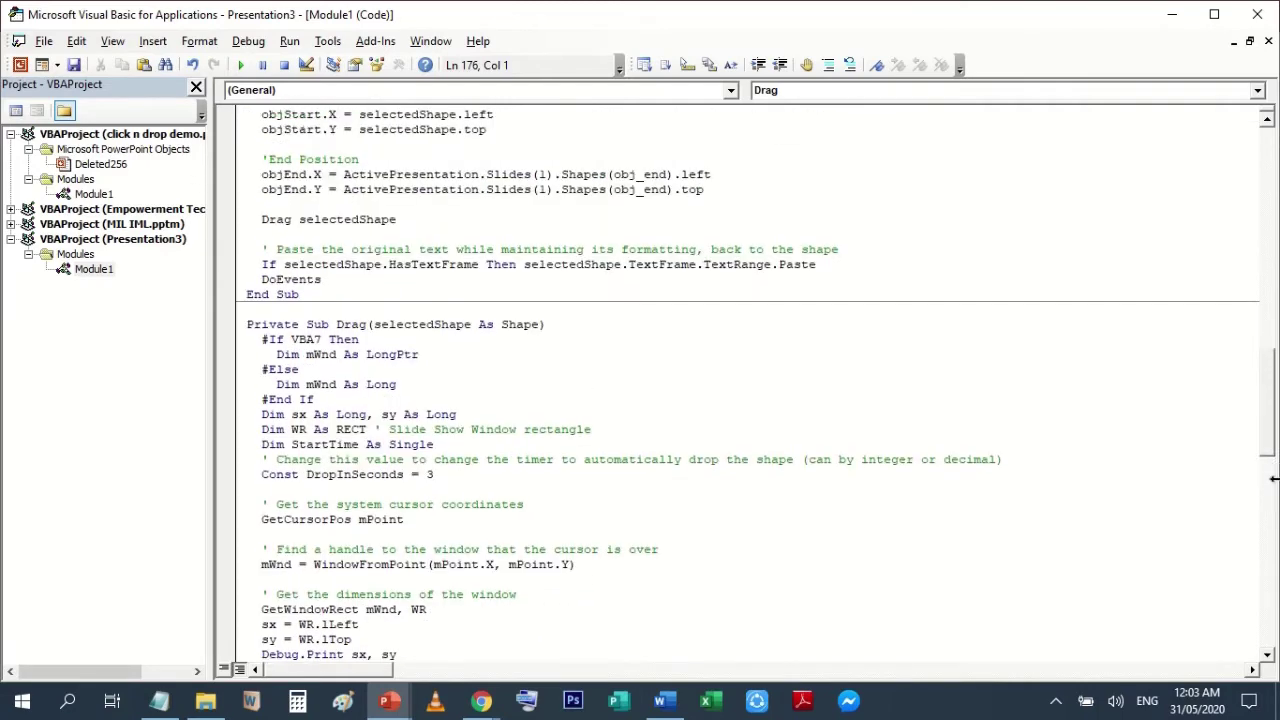
pyautogui.moveTo(1268, 443); pyautogui.dragTo(1214, 184)
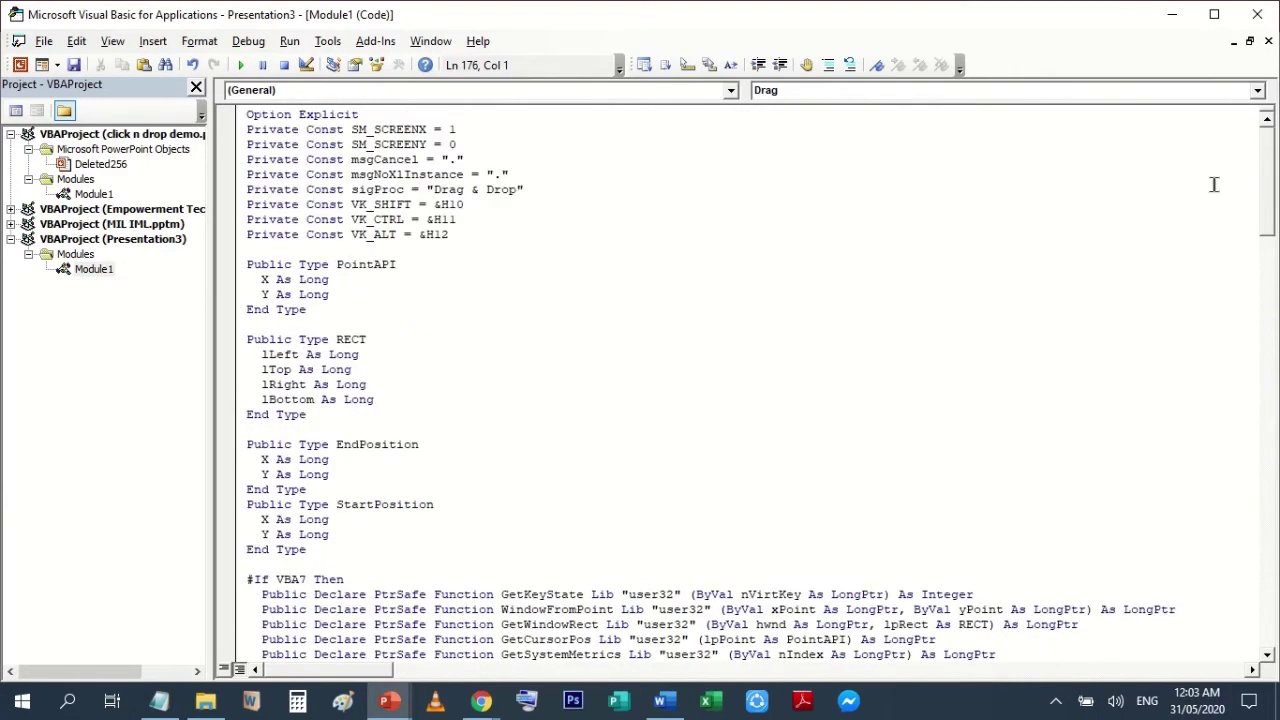
pyautogui.moveTo(390, 701)
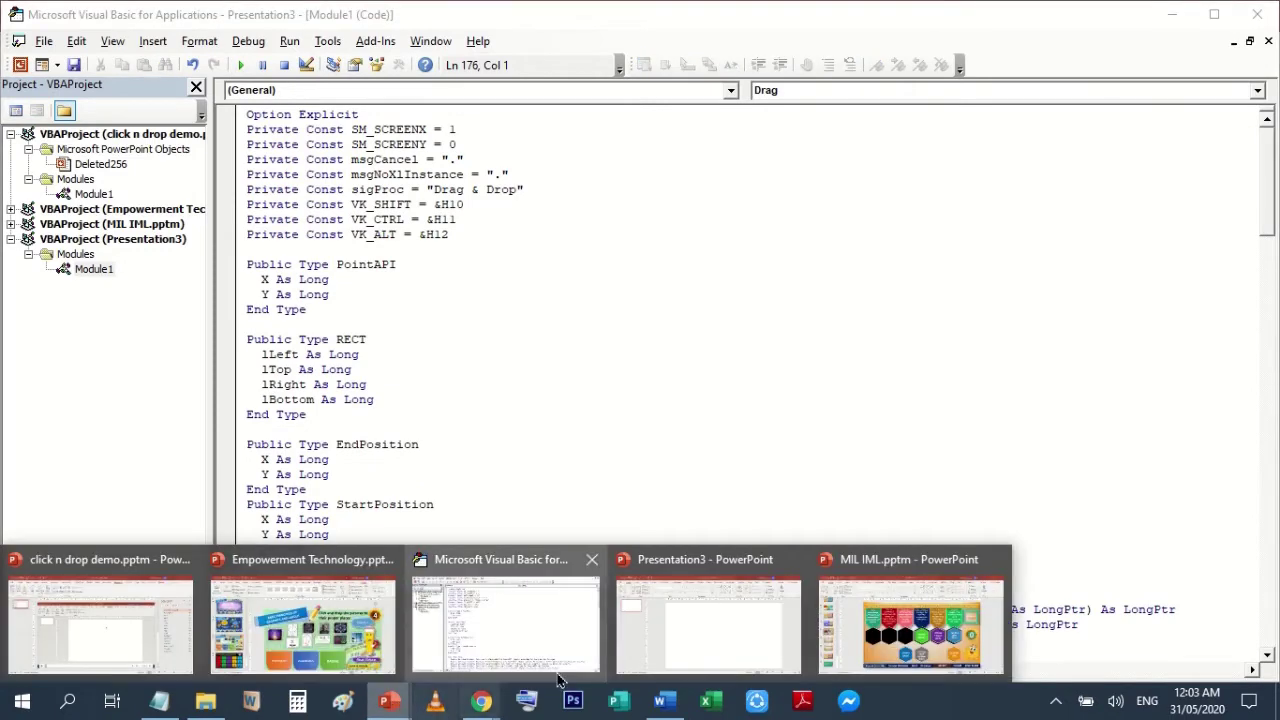
pyautogui.moveTo(708, 634)
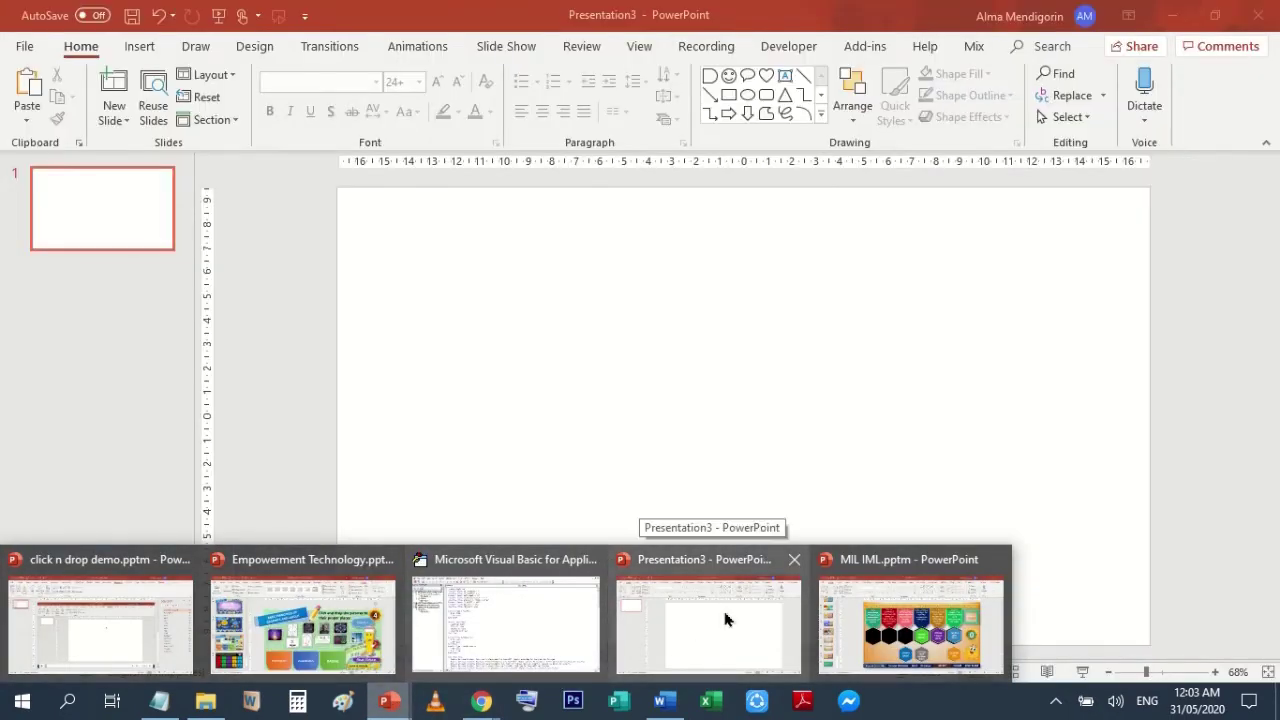
# - Open Presentation3's VBA code from the Developer tab and select its project
pyautogui.click(726, 618)
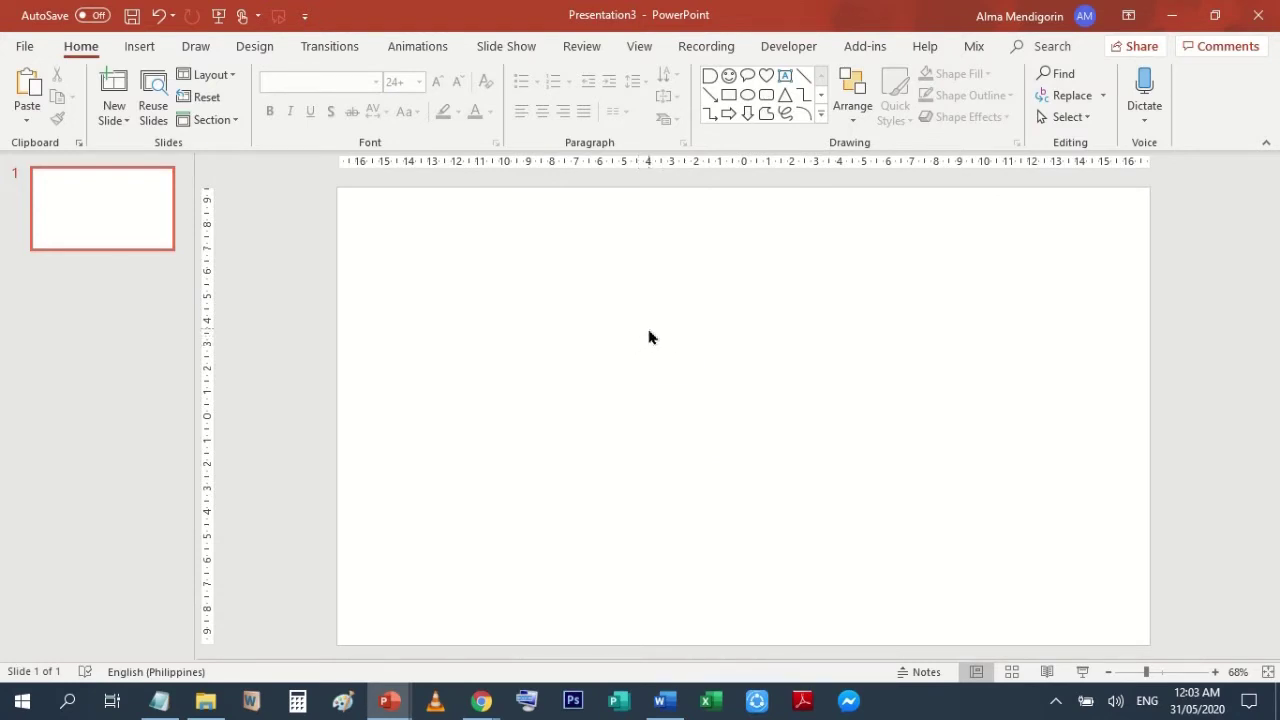
pyautogui.click(781, 50)
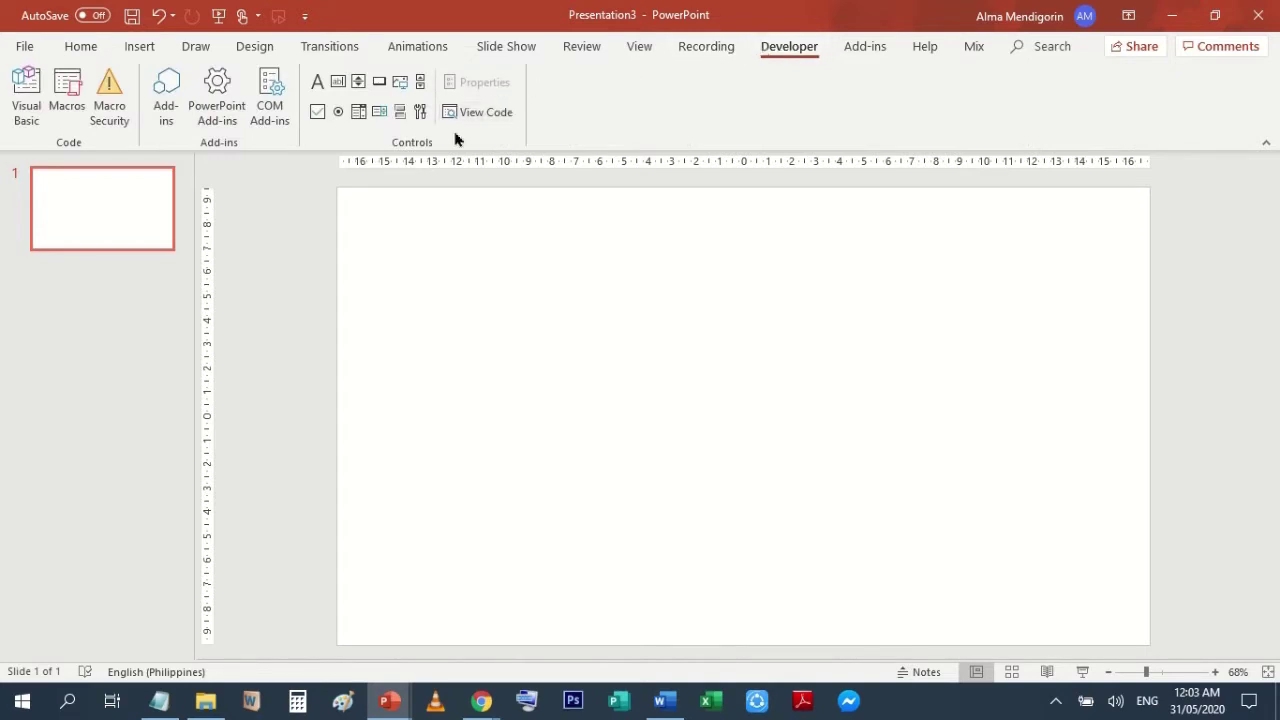
pyautogui.click(478, 116)
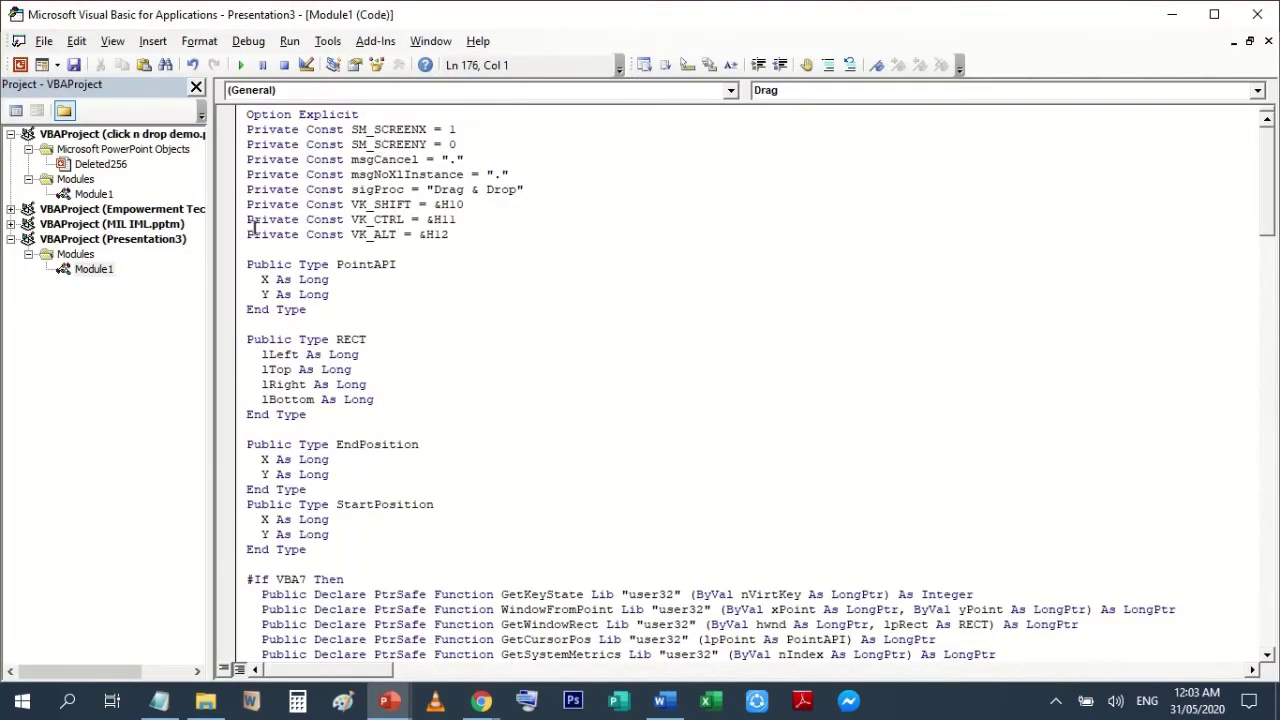
pyautogui.click(120, 241)
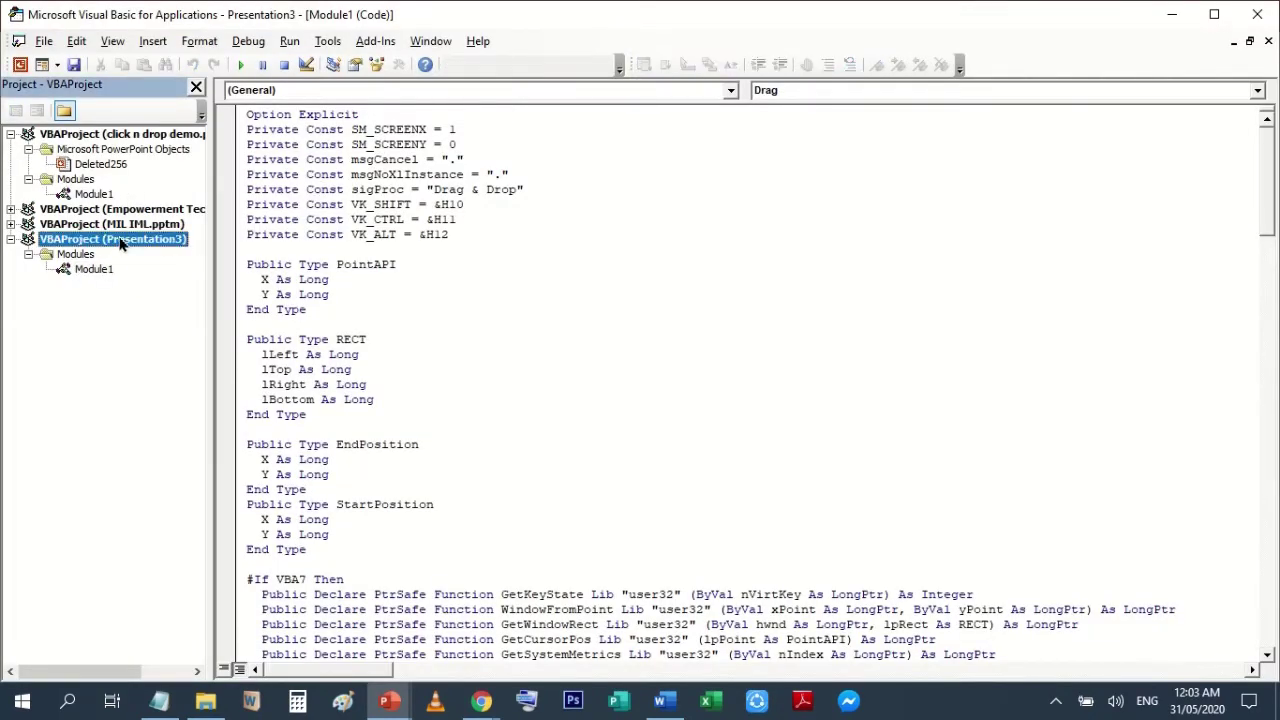
# - Close Empowerment Technology and MIL IML without saving
pyautogui.click(390, 703)
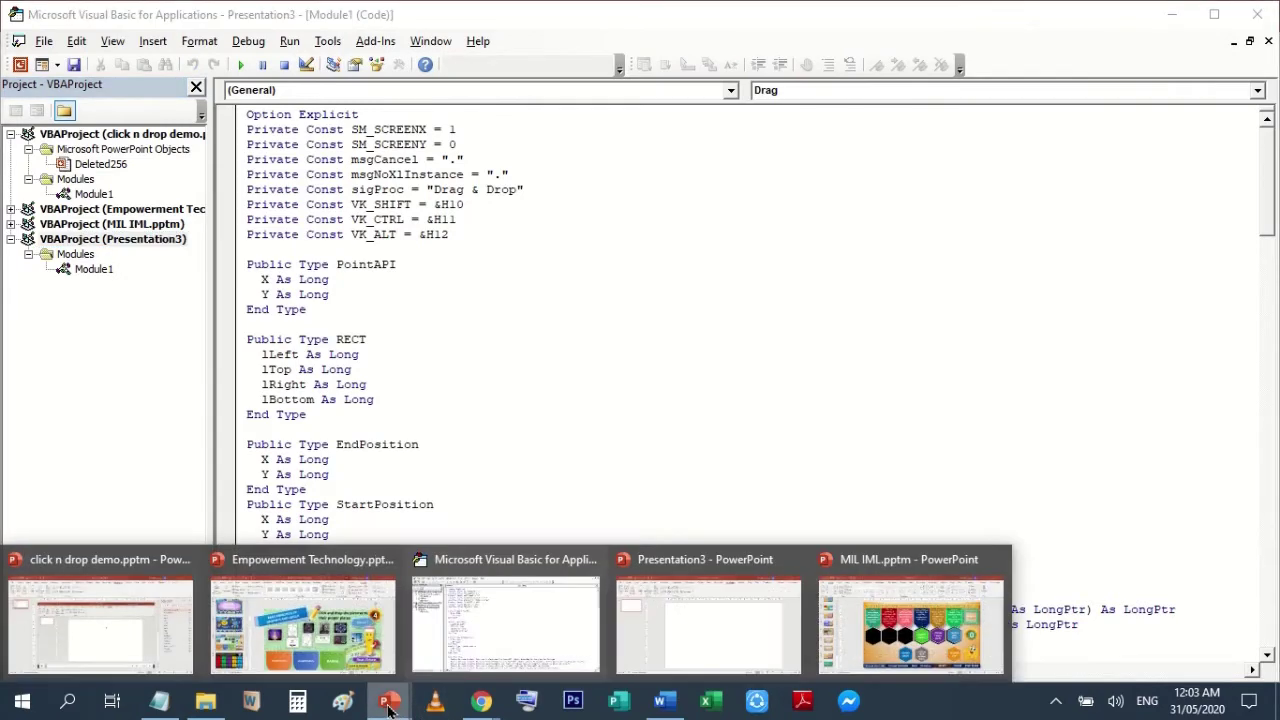
pyautogui.click(297, 646)
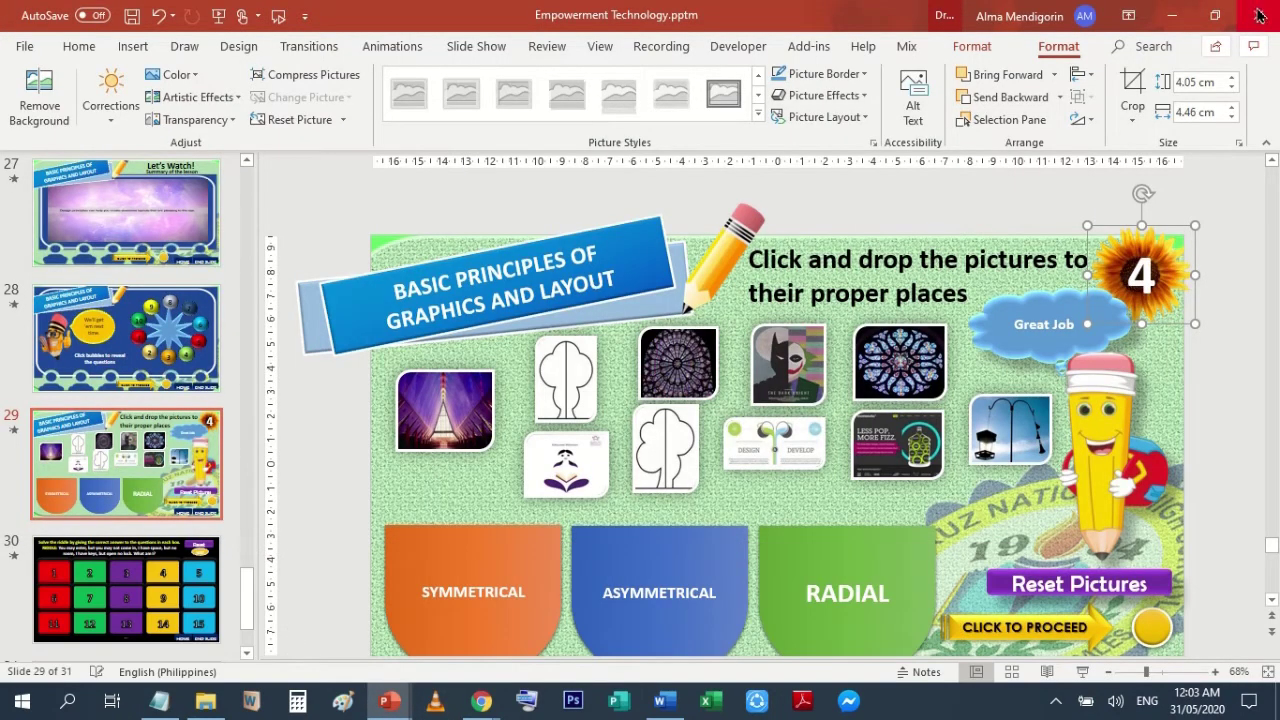
pyautogui.click(1259, 15)
pyautogui.click(650, 388)
pyautogui.click(412, 703)
pyautogui.click(740, 650)
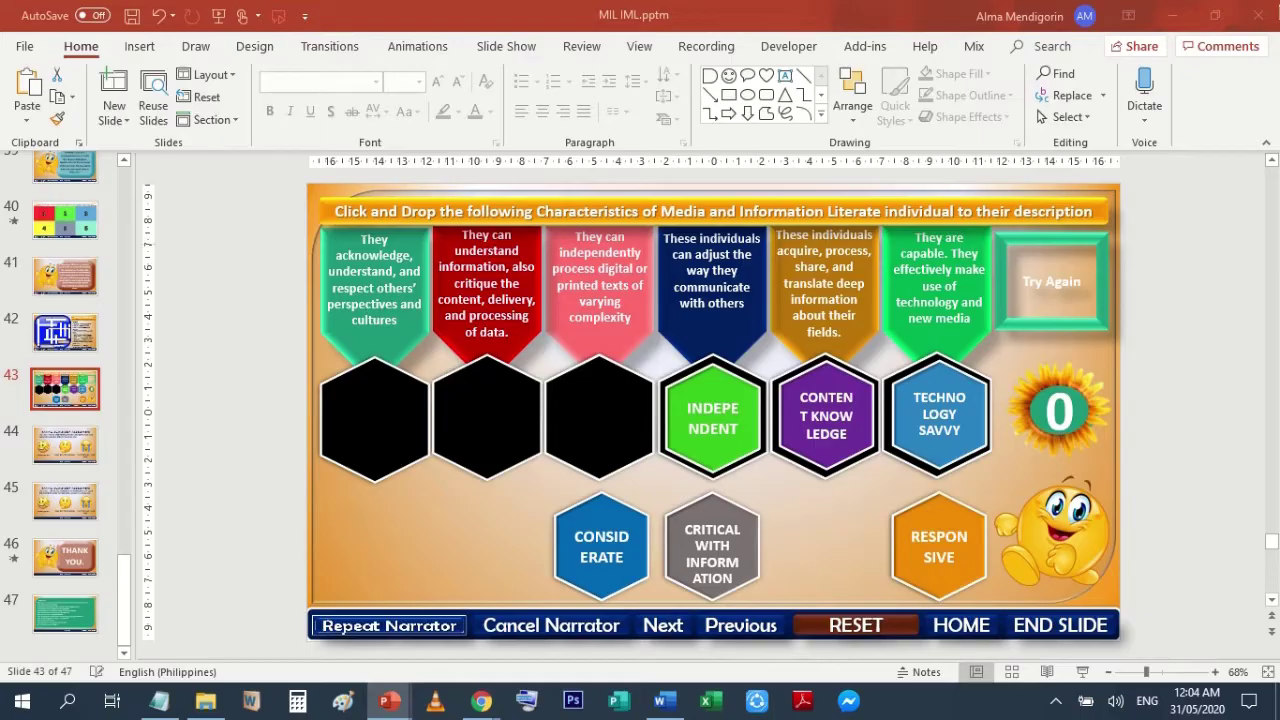
pyautogui.click(1259, 15)
pyautogui.click(646, 375)
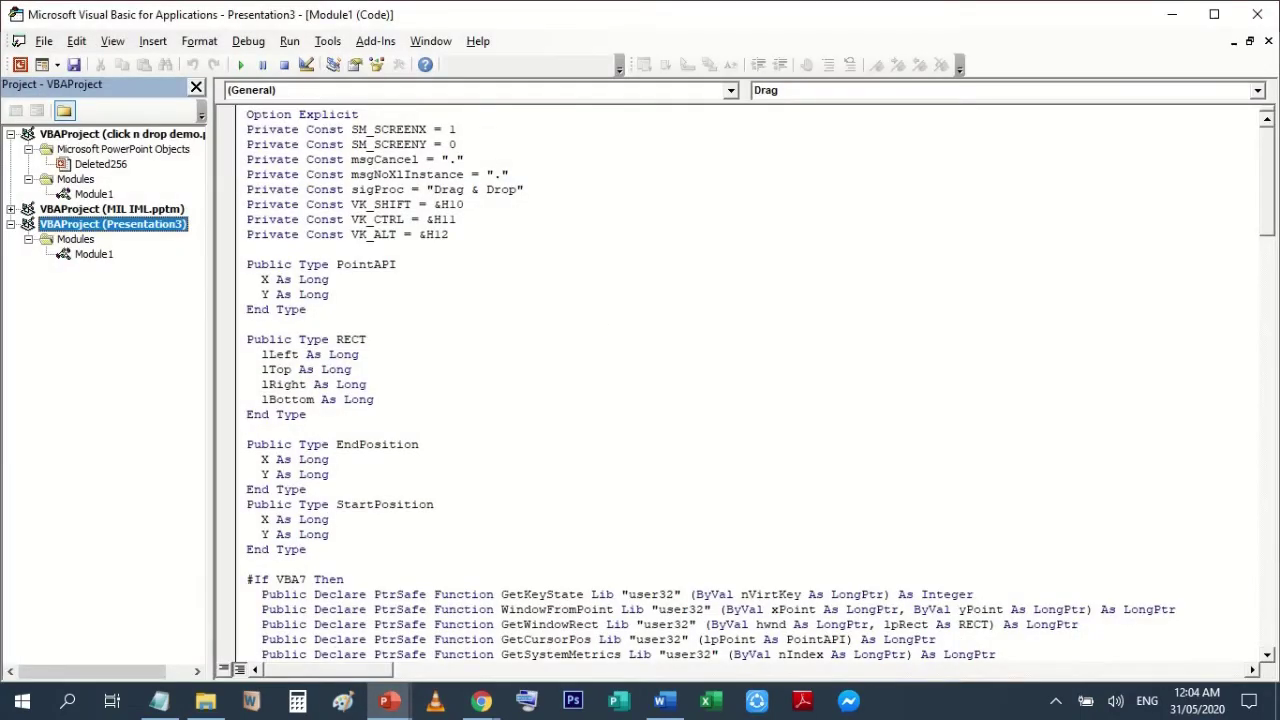
# - Back in Presentation3, reopen the VBA editor and insert a new module into its project
pyautogui.click(390, 705)
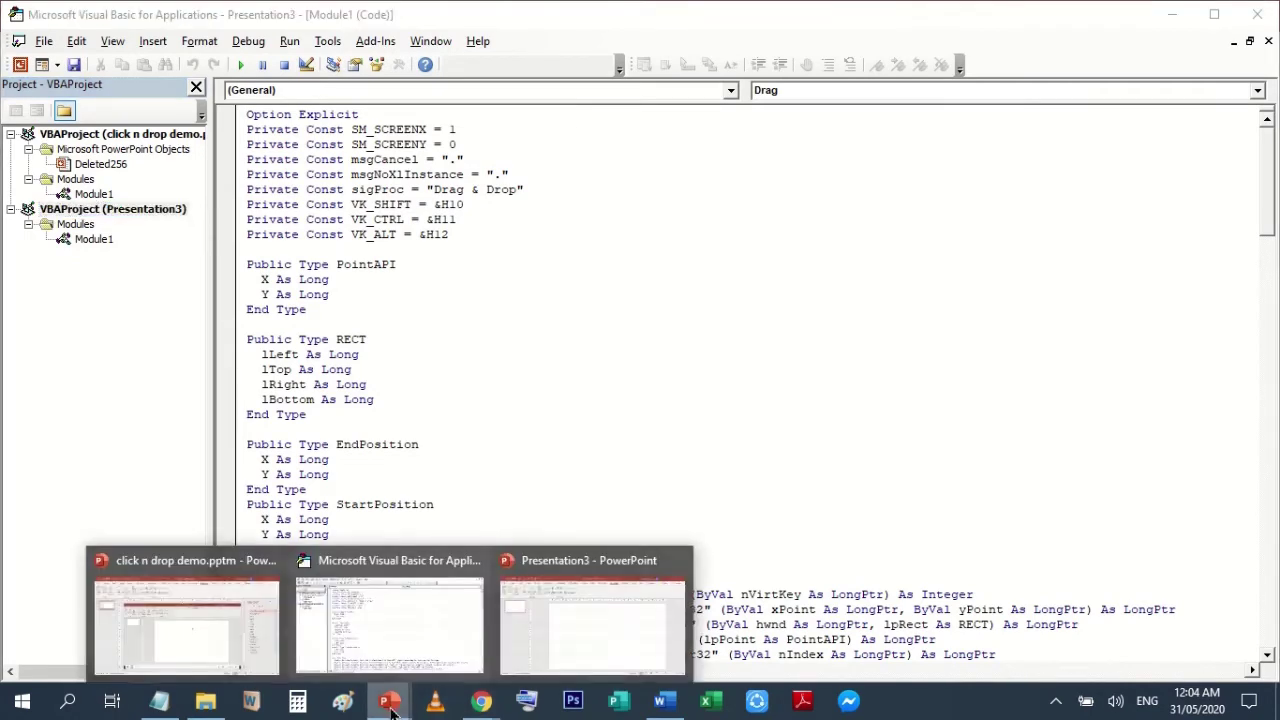
pyautogui.click(600, 630)
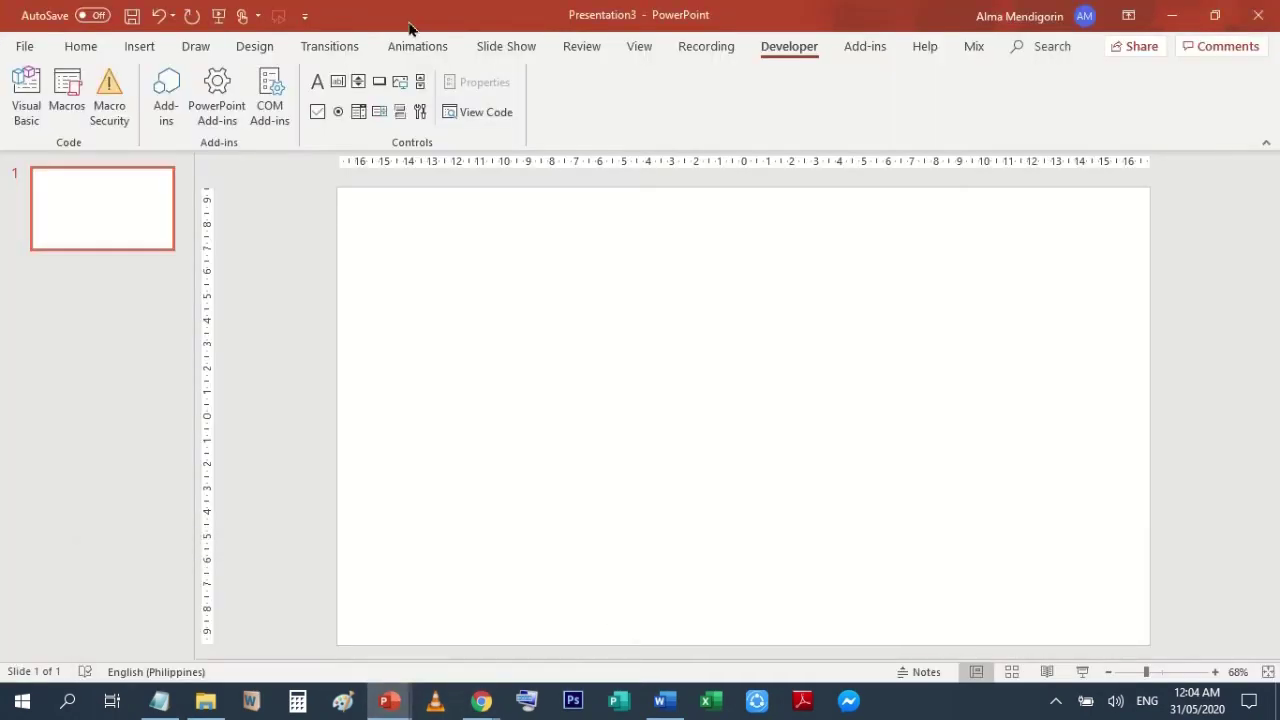
pyautogui.click(471, 112)
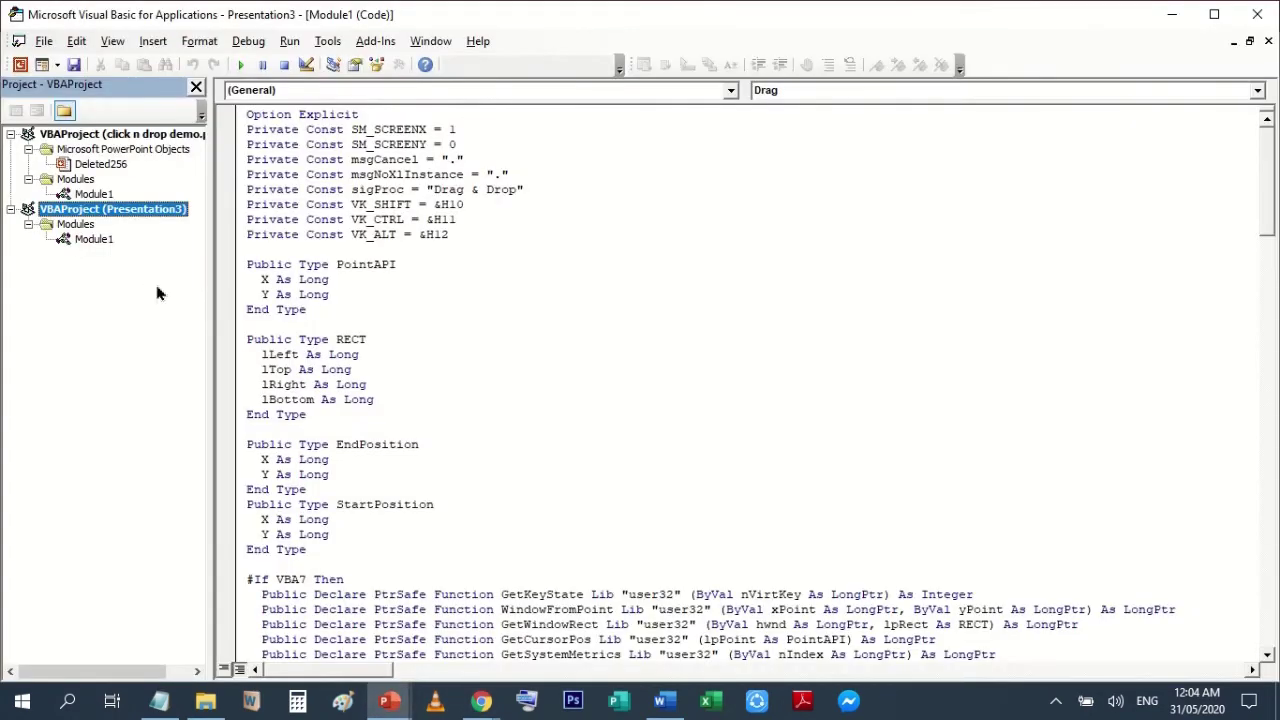
pyautogui.rightClick(116, 217)
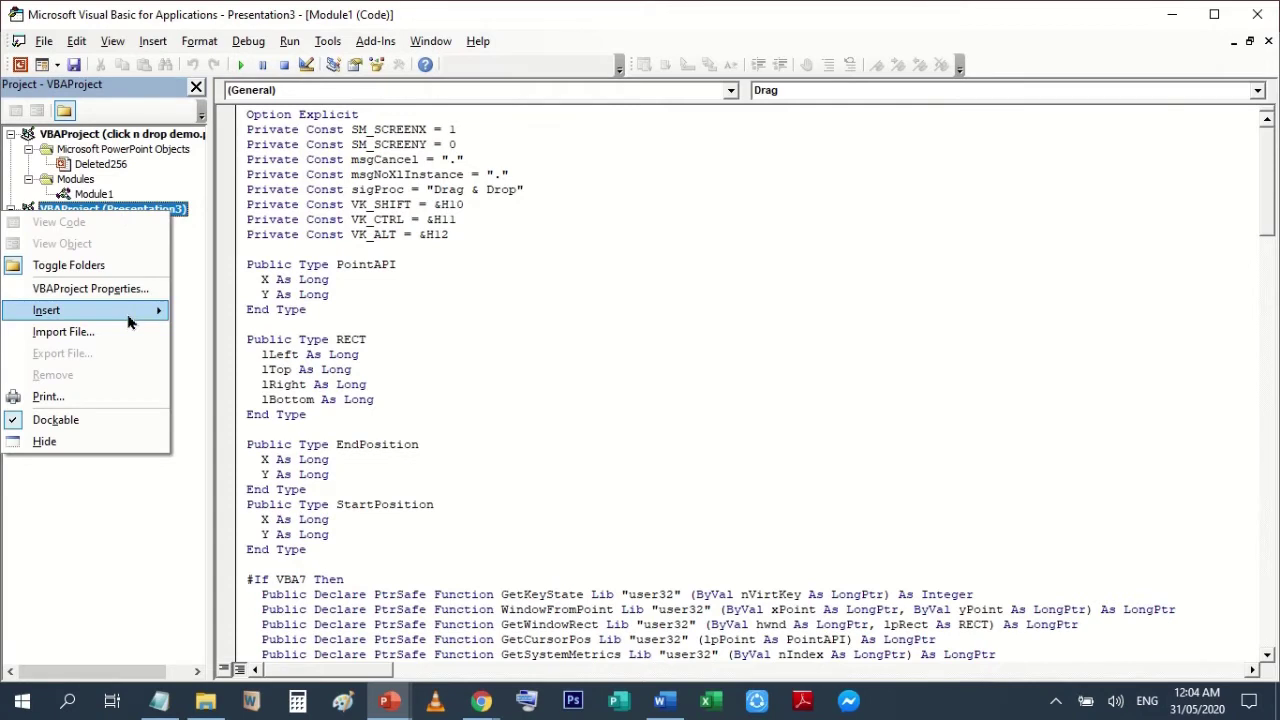
pyautogui.moveTo(128, 321)
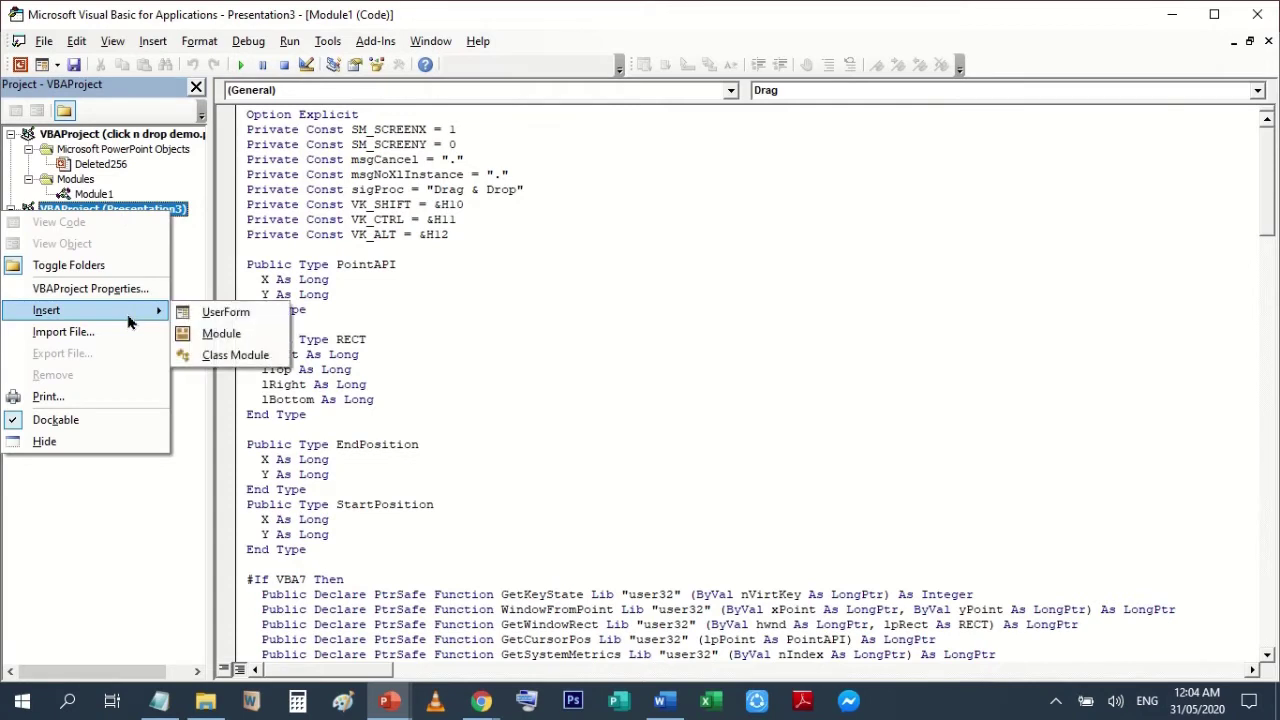
pyautogui.click(222, 337)
pyautogui.click(85, 240)
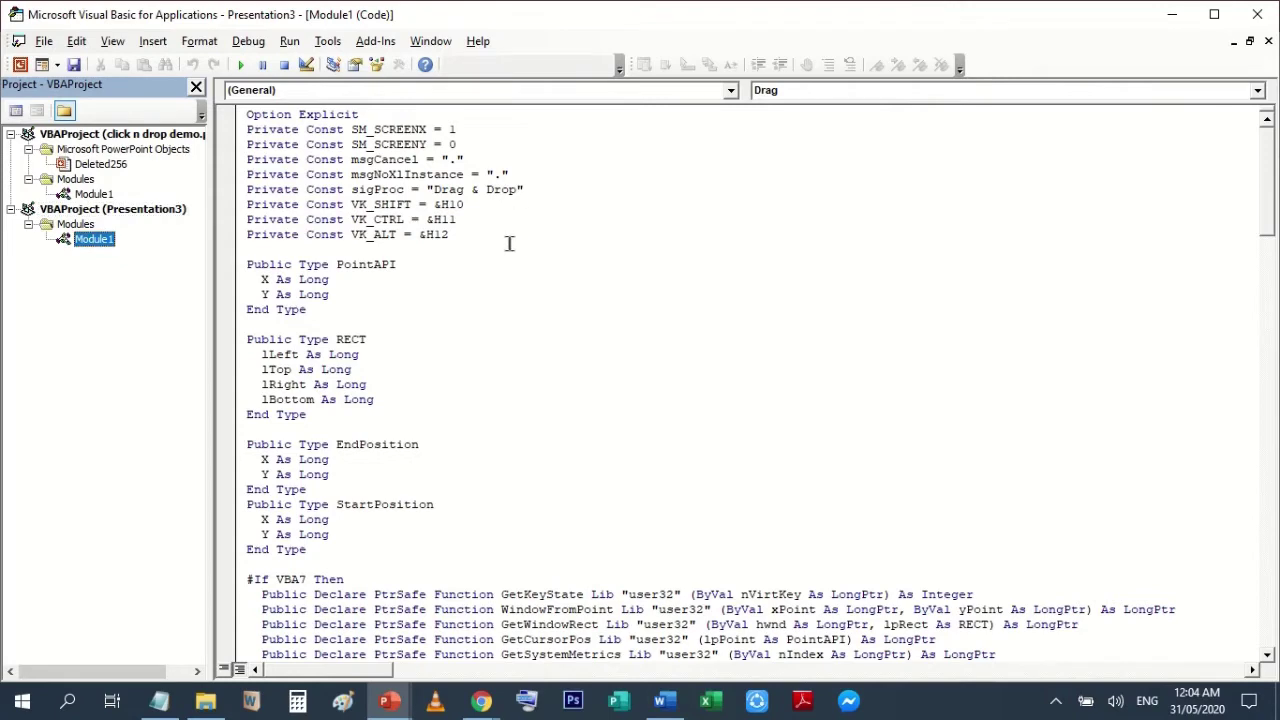
pyautogui.moveTo(1265, 208); pyautogui.dragTo(1275, 183)
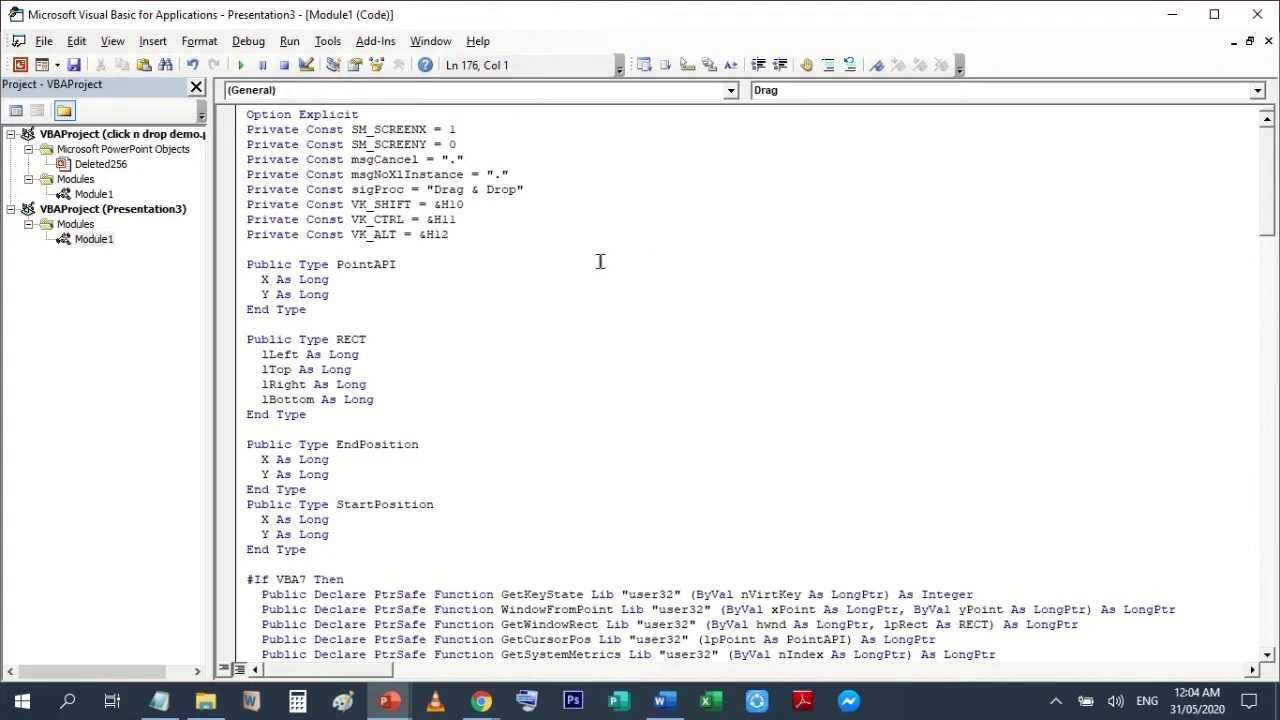
# - Review Module1's opening declaration lines and scroll down through the code
pyautogui.moveTo(247, 114); pyautogui.dragTo(448, 234)
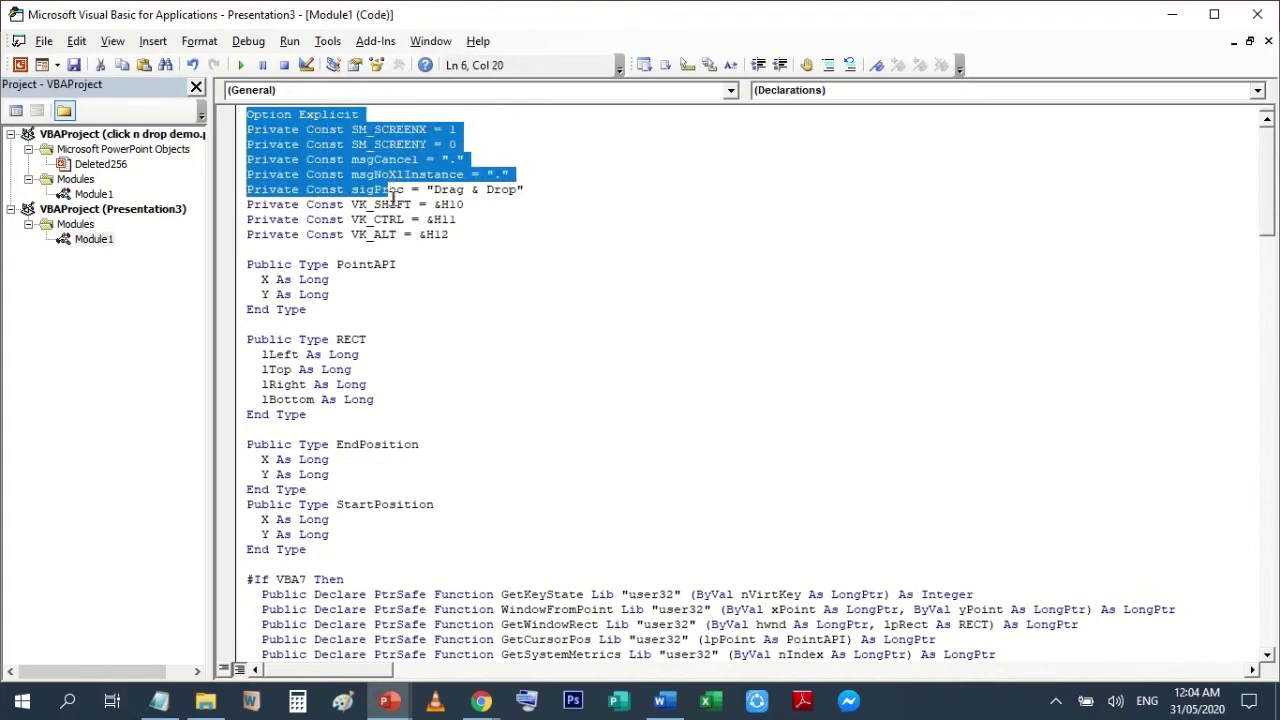
pyautogui.click(704, 303)
pyautogui.scroll(-2, 704, 303)
pyautogui.scroll(-2, 704, 303)
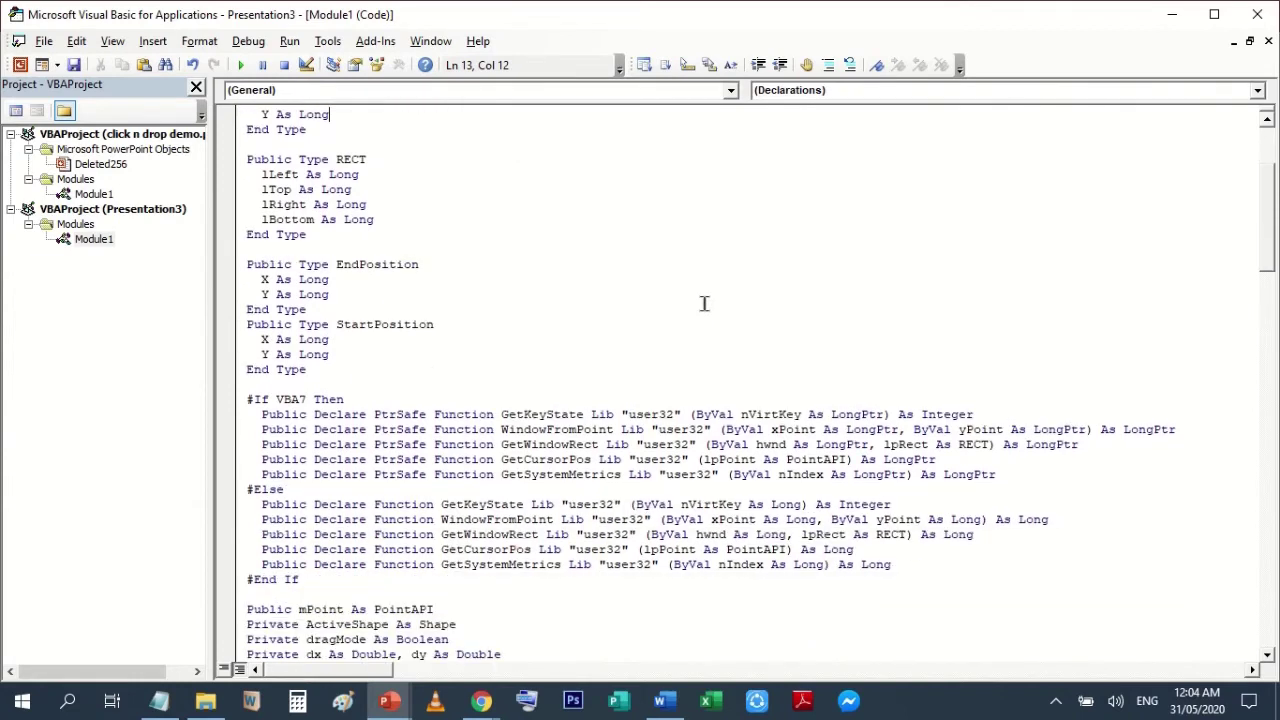
pyautogui.scroll(-2, 704, 303)
pyautogui.scroll(-1, 704, 303)
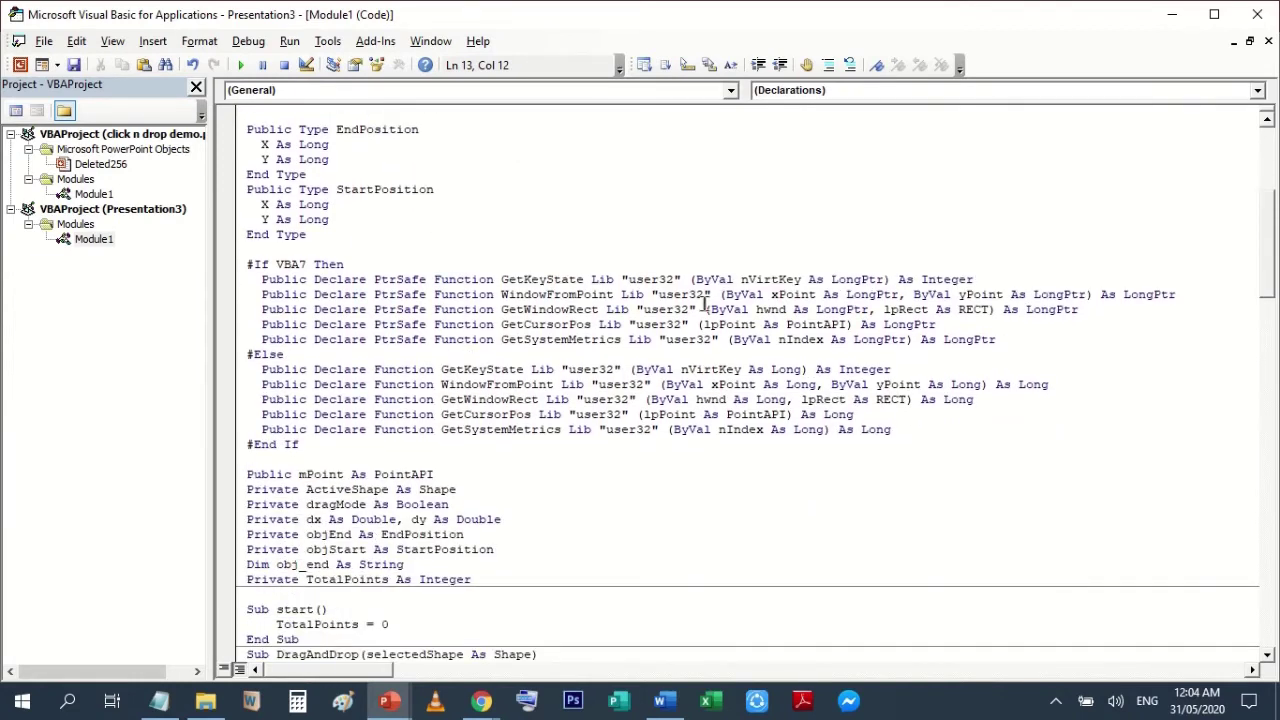
pyautogui.scroll(-2, 704, 303)
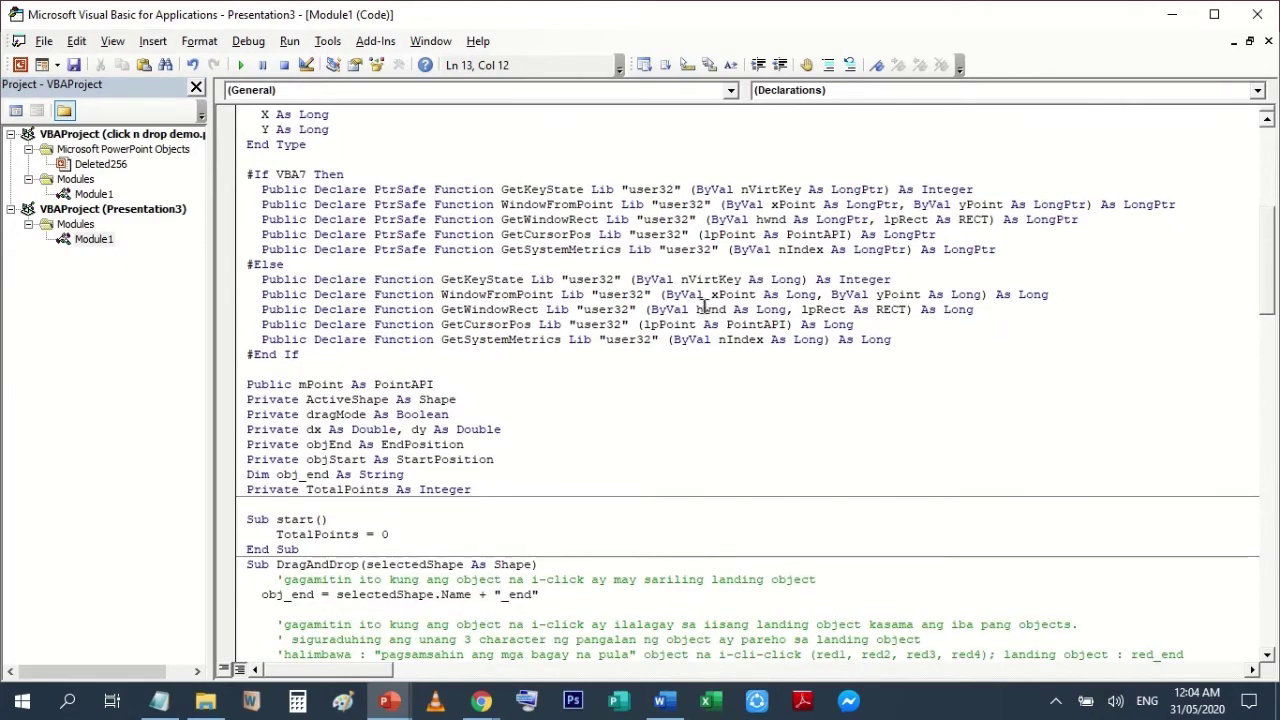
pyautogui.scroll(-2, 712, 320)
pyautogui.scroll(-1, 712, 320)
pyautogui.scroll(-1, 712, 320)
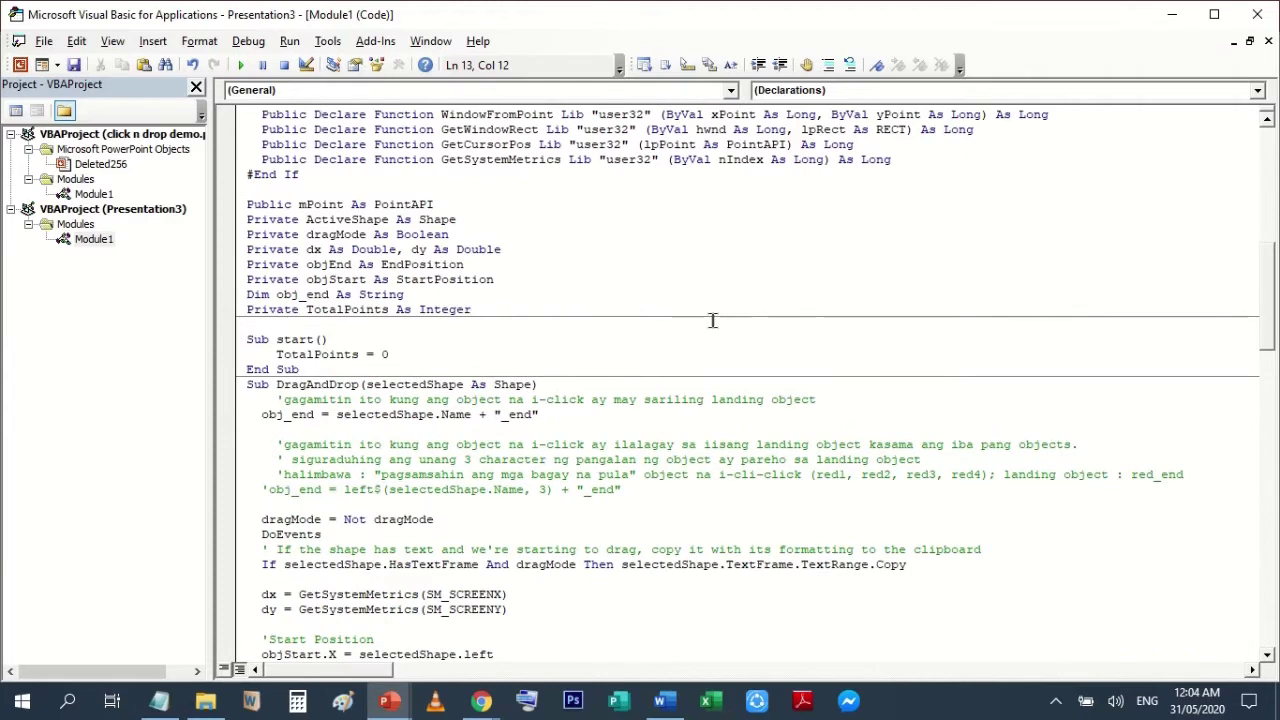
pyautogui.scroll(-1, 712, 320)
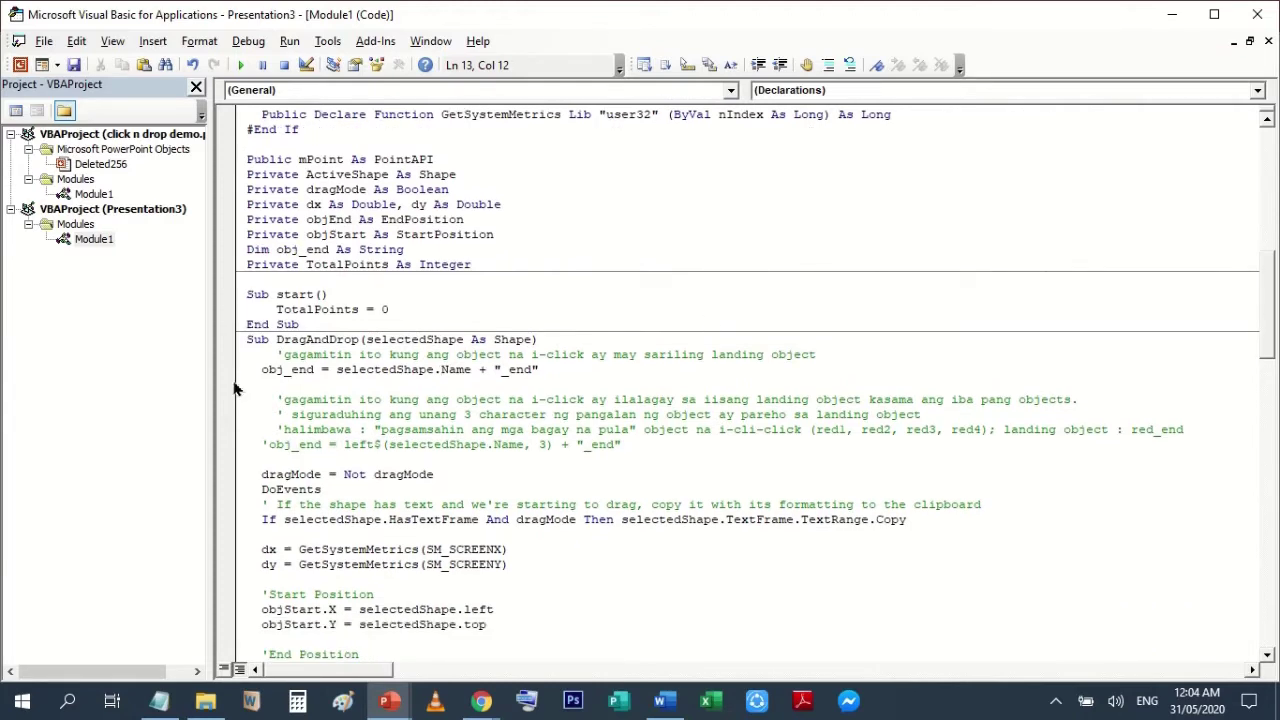
# - Inspect the DragAndDrop comments and the objEnd.X and objEnd.Y lines referencing slide 1
pyautogui.moveTo(236, 360); pyautogui.dragTo(238, 450)
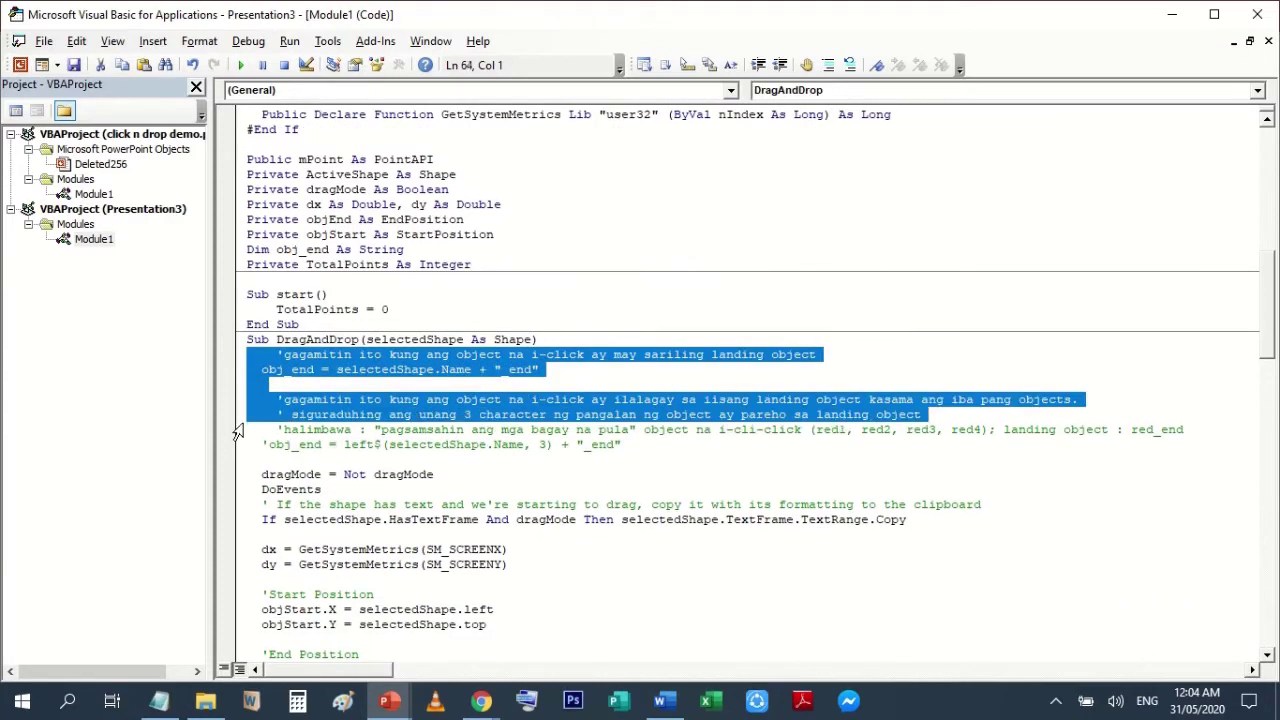
pyautogui.click(548, 411)
pyautogui.scroll(-4, 557, 410)
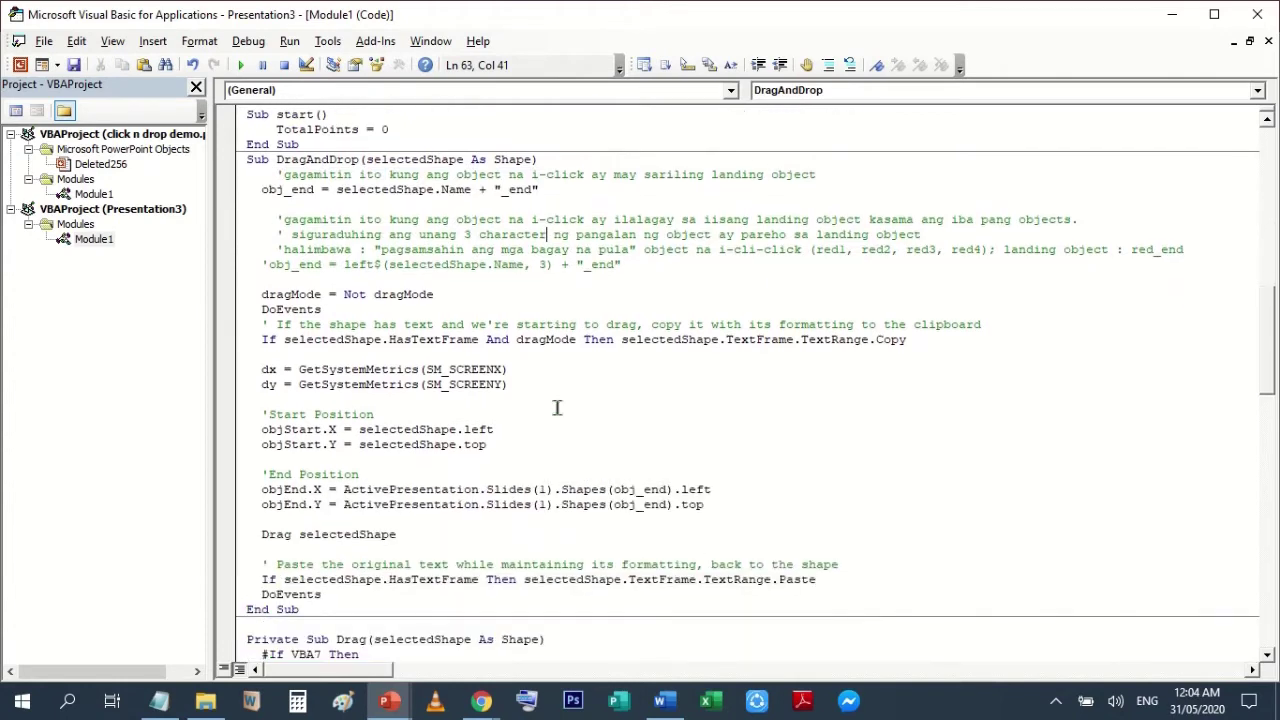
pyautogui.scroll(-1, 557, 410)
pyautogui.click(547, 444)
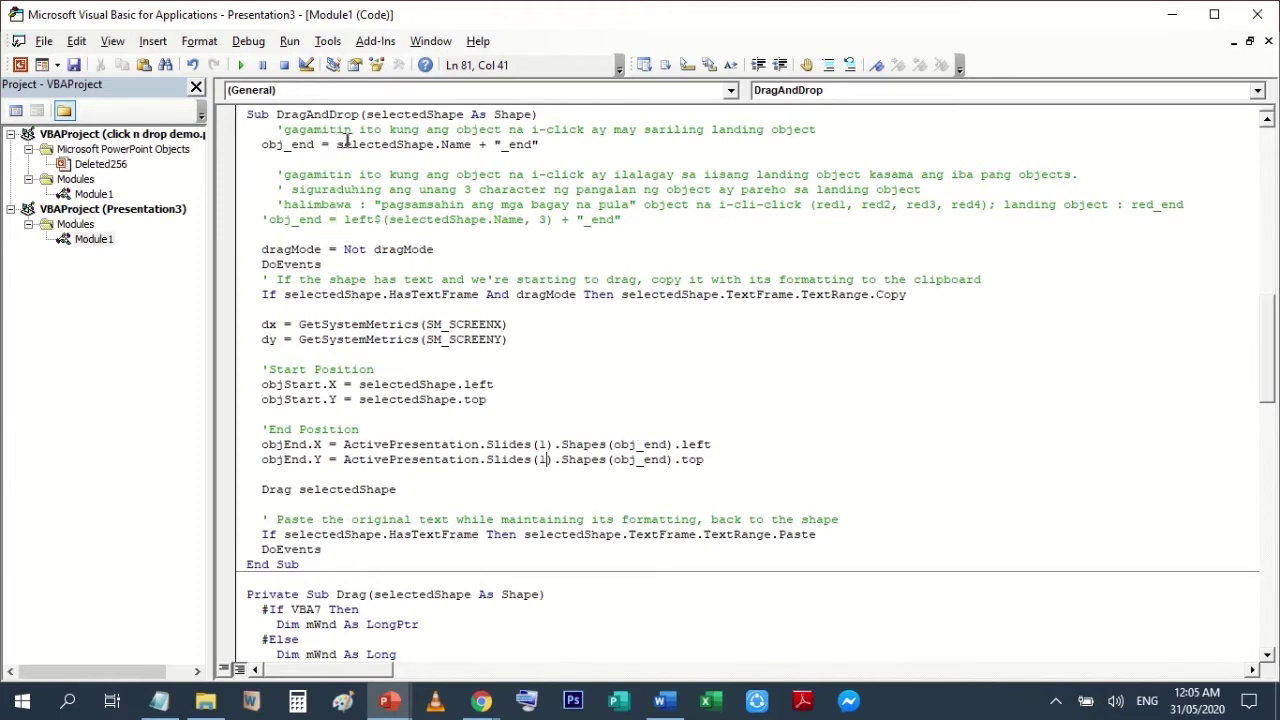
pyautogui.scroll(2, 540, 175)
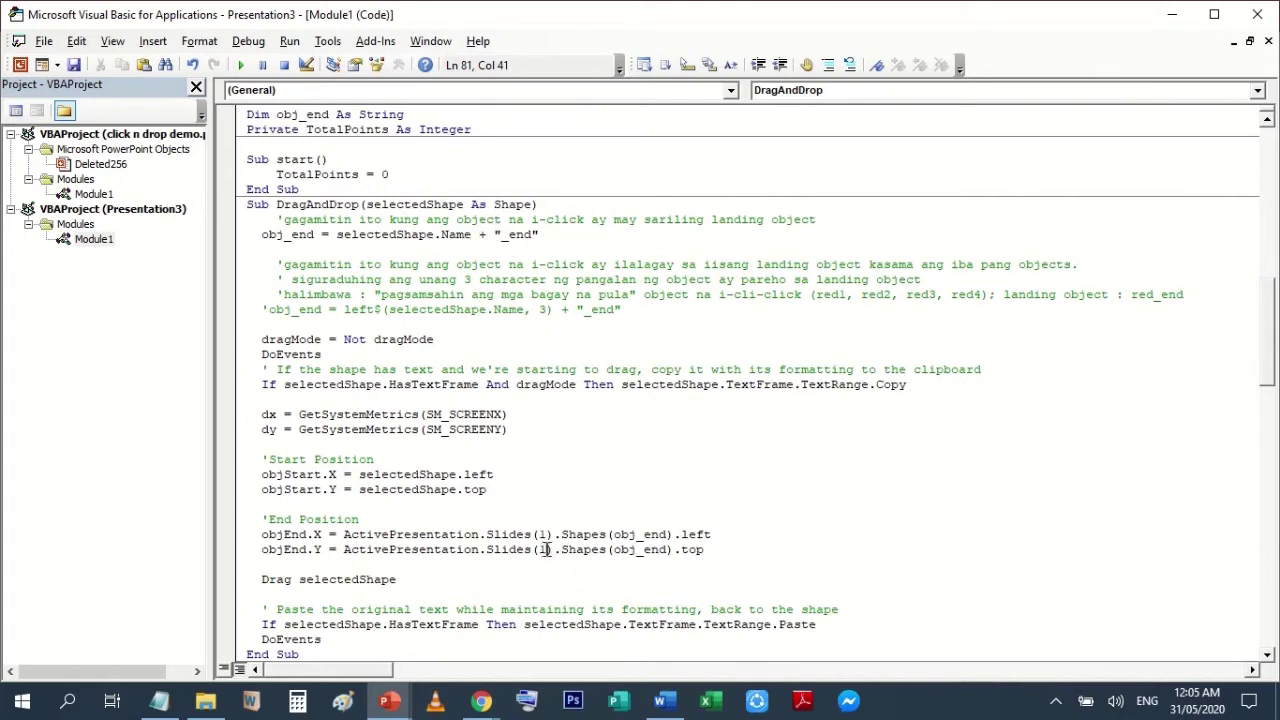
pyautogui.doubleClick(544, 549)
pyautogui.click(563, 551)
pyautogui.moveTo(390, 705)
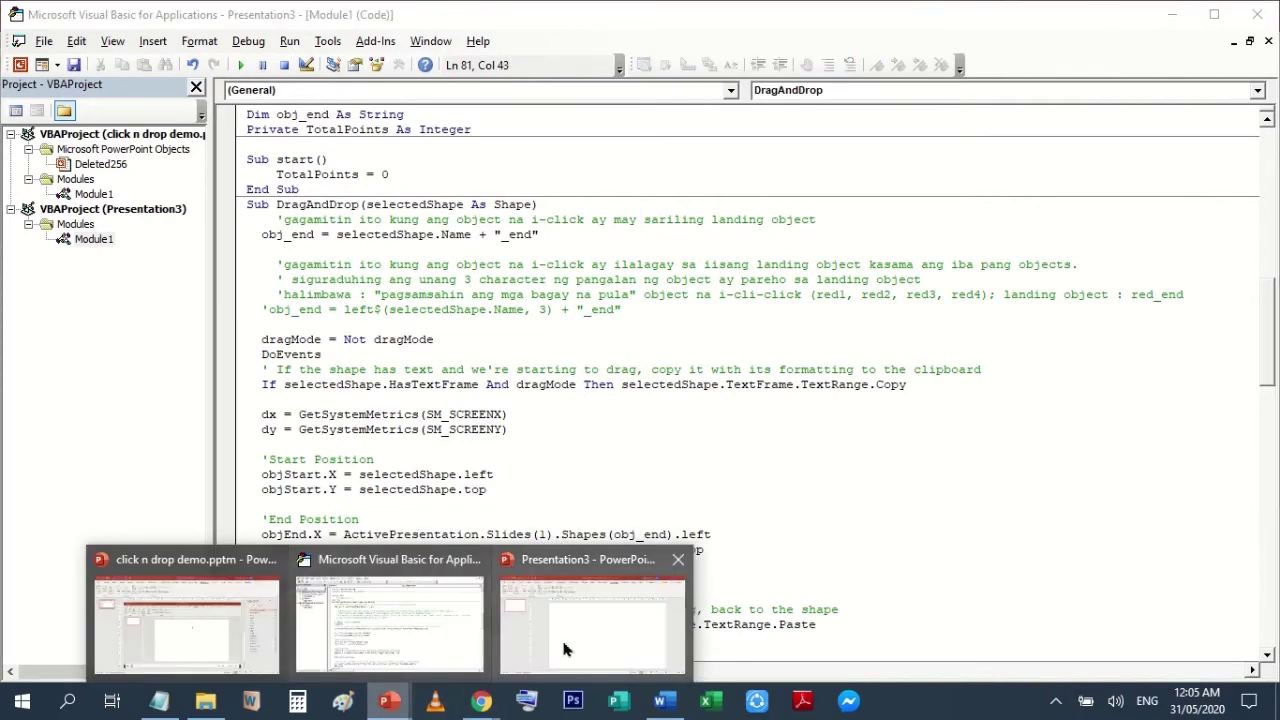
pyautogui.click(623, 655)
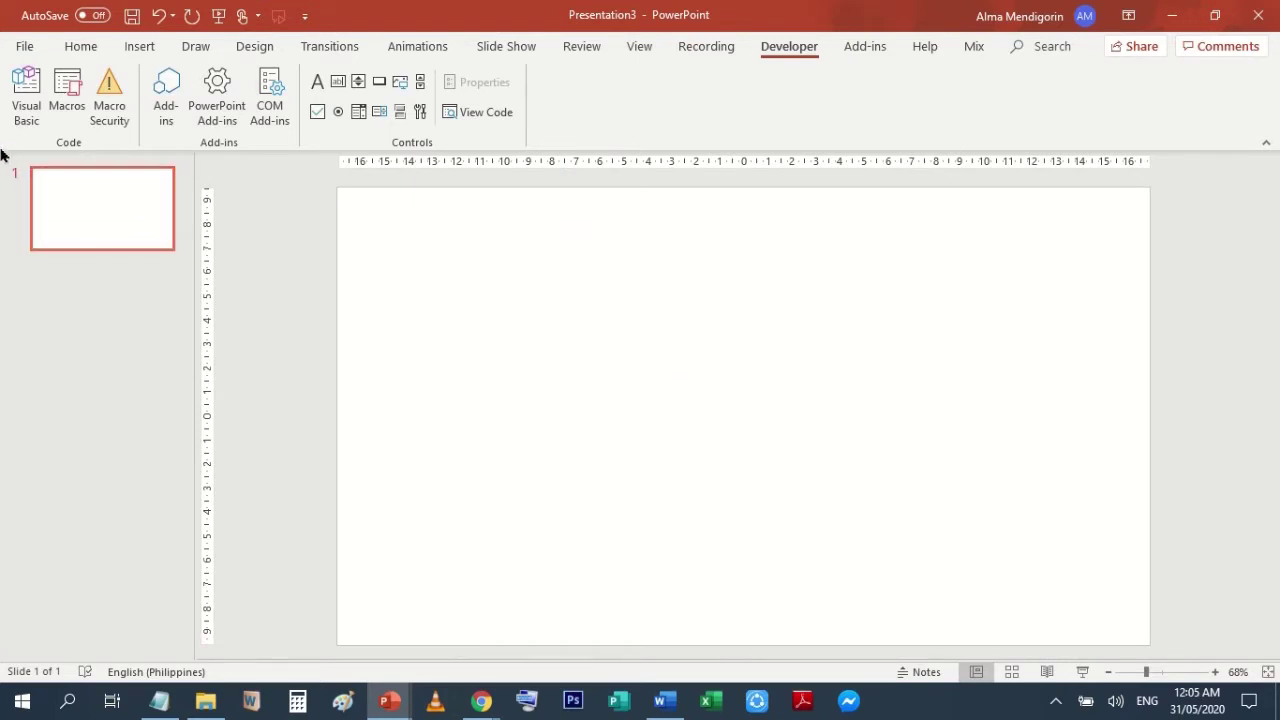
pyautogui.click(390, 705)
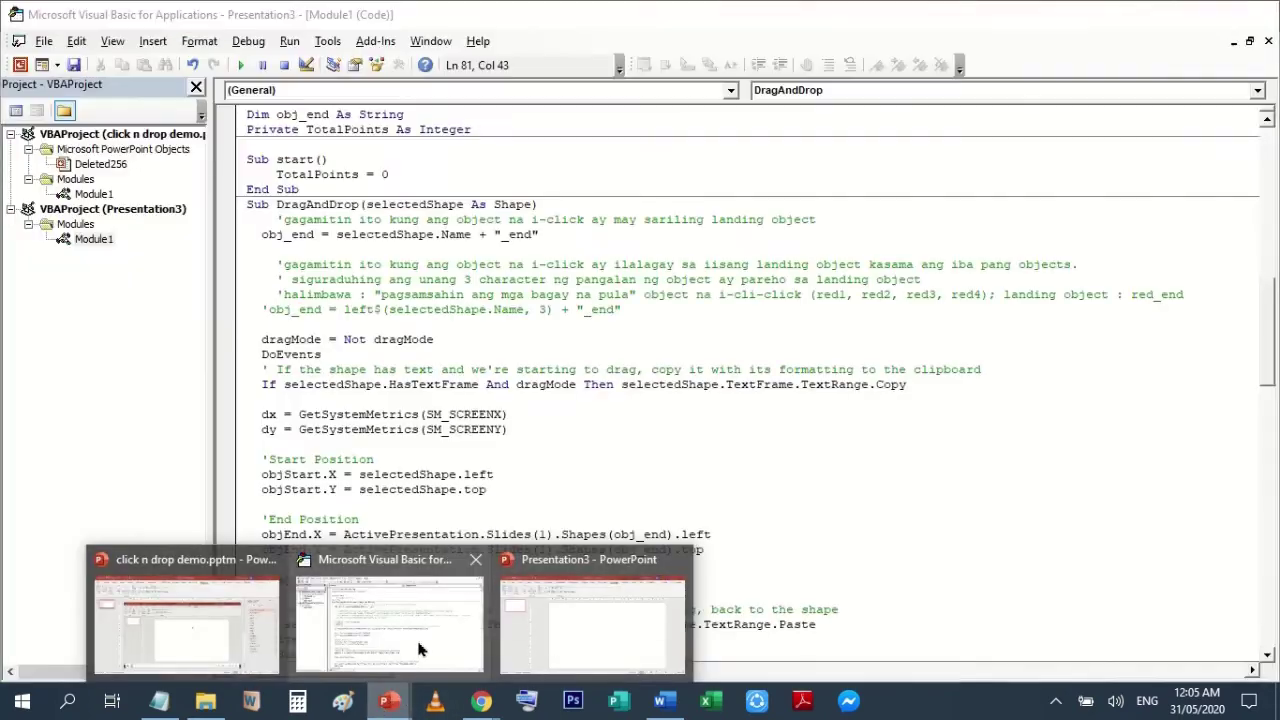
pyautogui.click(423, 640)
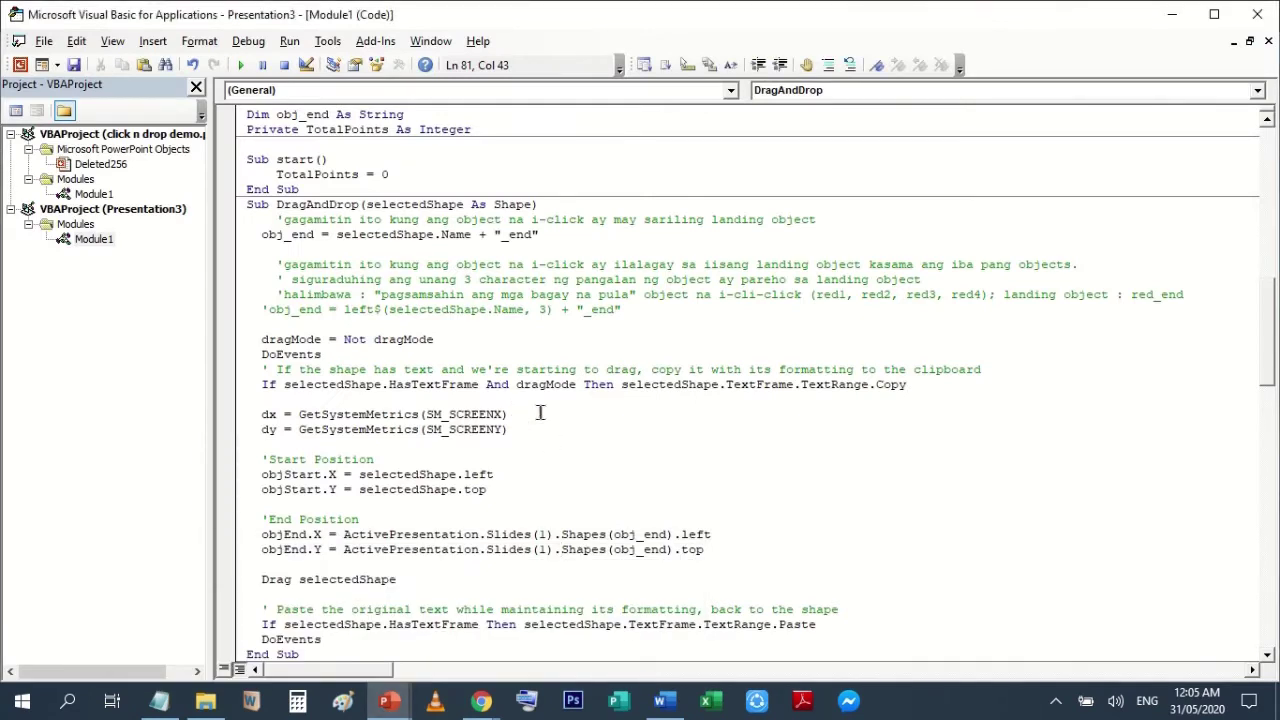
pyautogui.click(537, 534)
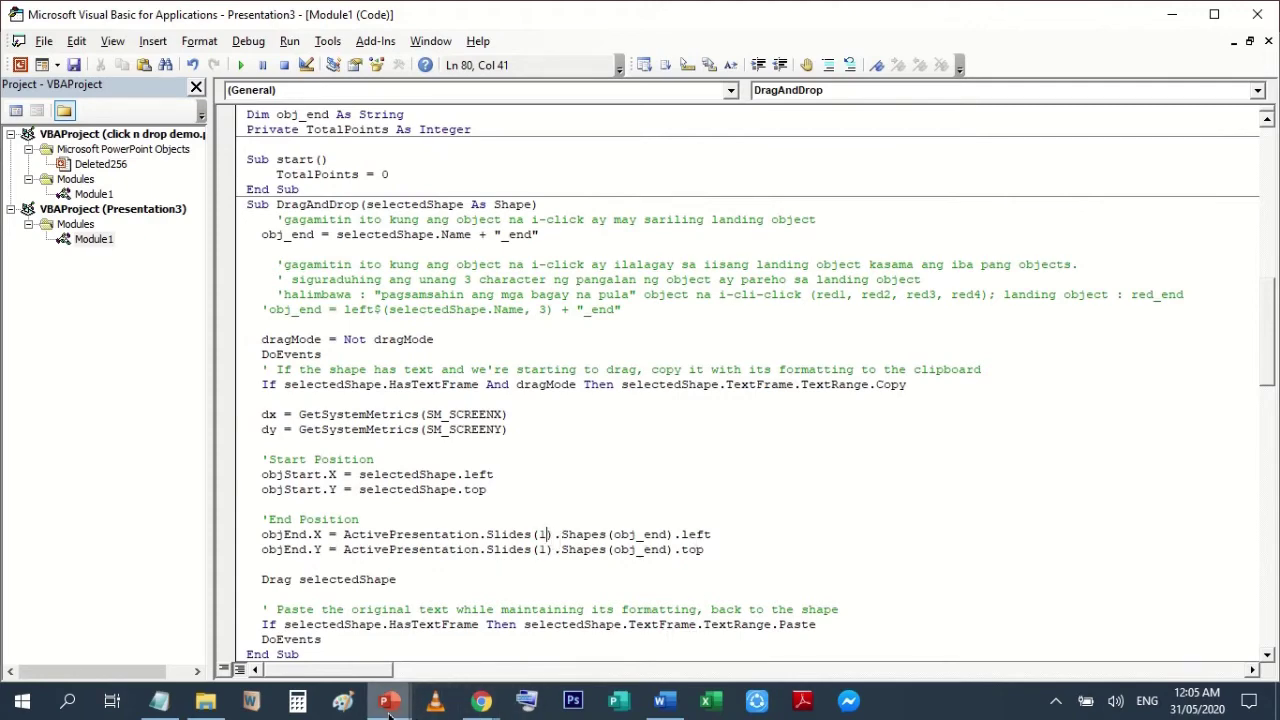
pyautogui.click(389, 700)
pyautogui.click(543, 655)
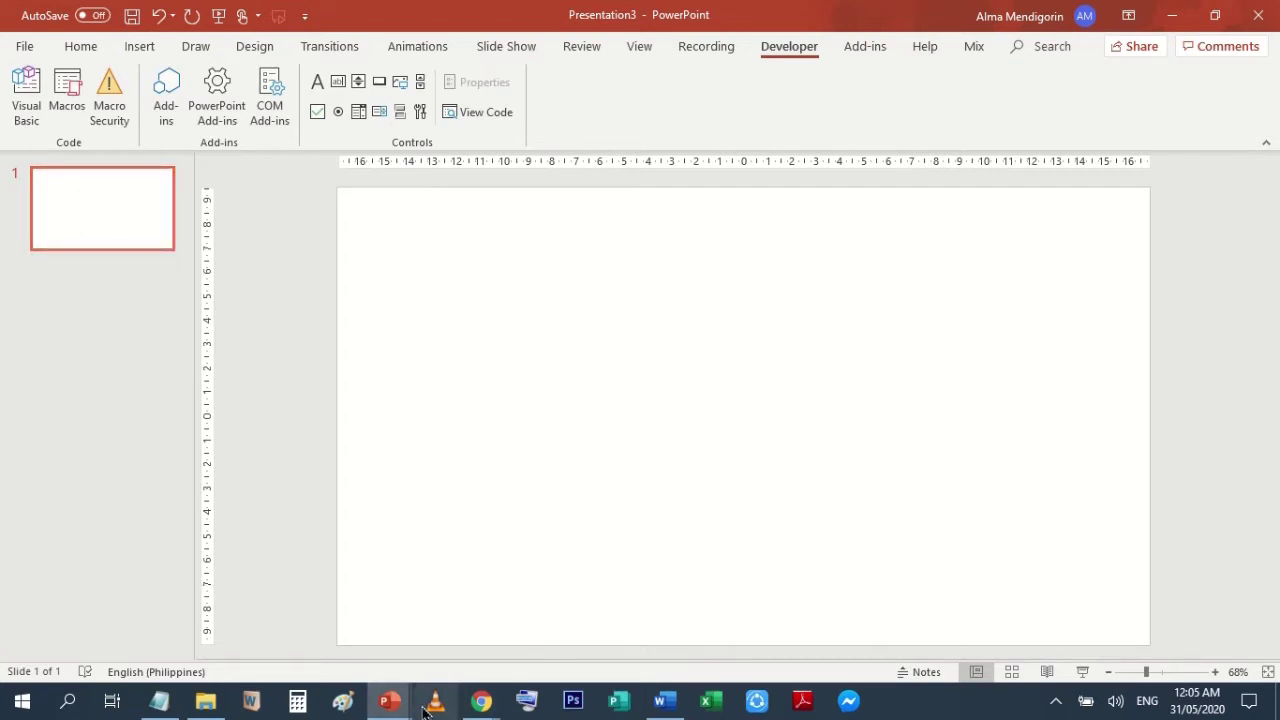
pyautogui.moveTo(389, 700)
pyautogui.click(383, 643)
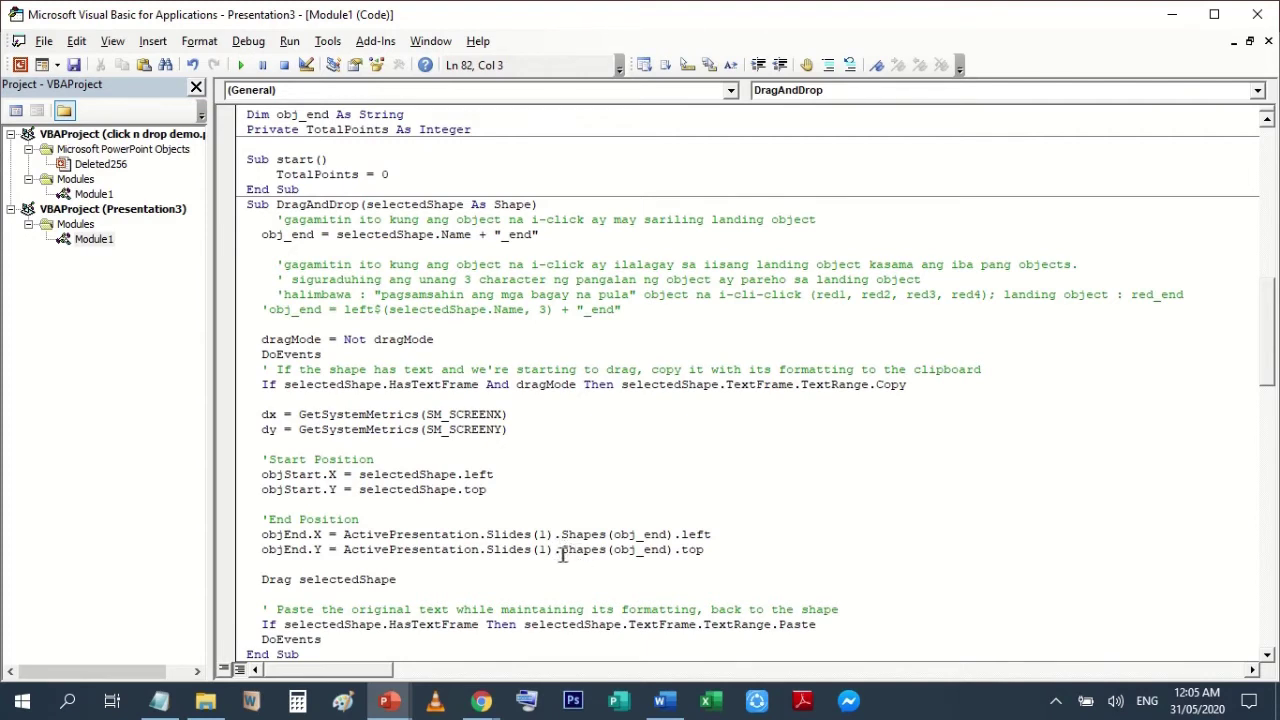
# - Highlight slide number 1 in the objEnd.Y line and scroll down to the Drag routine
pyautogui.doubleClick(543, 549)
pyautogui.scroll(-1, 652, 359)
pyautogui.scroll(-2, 652, 359)
pyautogui.scroll(-2, 652, 359)
pyautogui.scroll(-2, 652, 359)
pyautogui.scroll(-2, 652, 359)
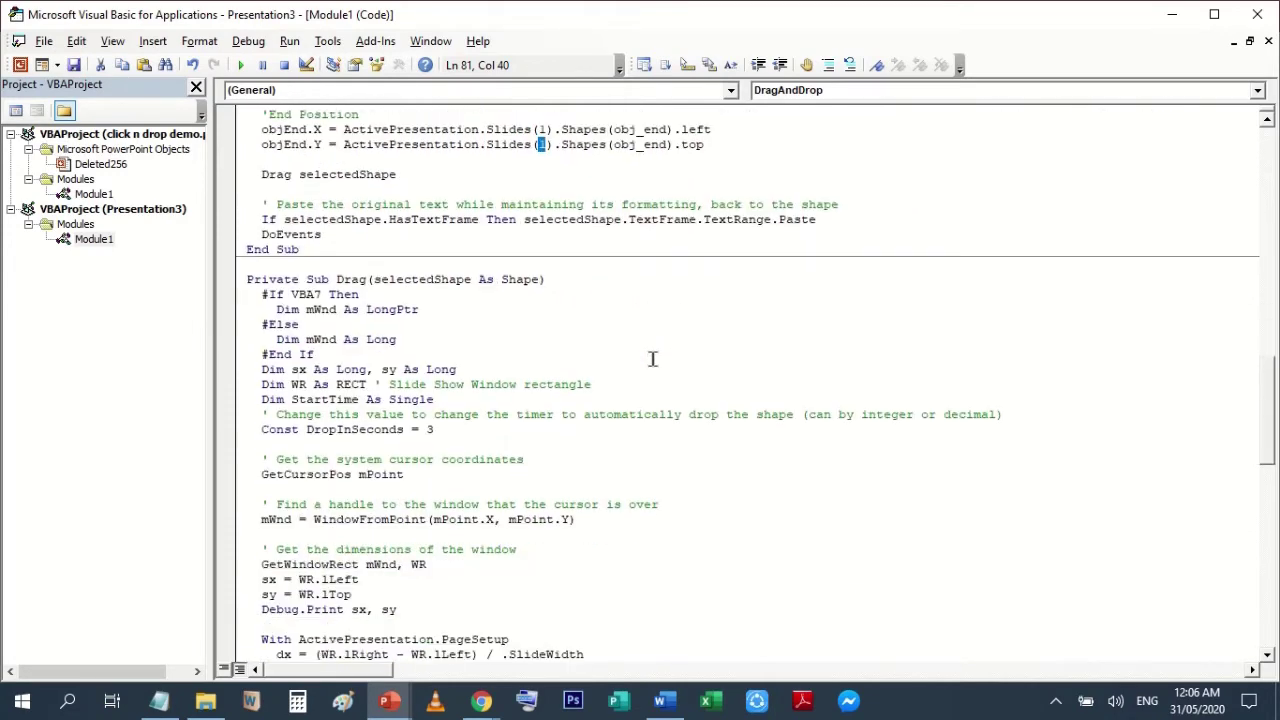
pyautogui.scroll(-1, 652, 359)
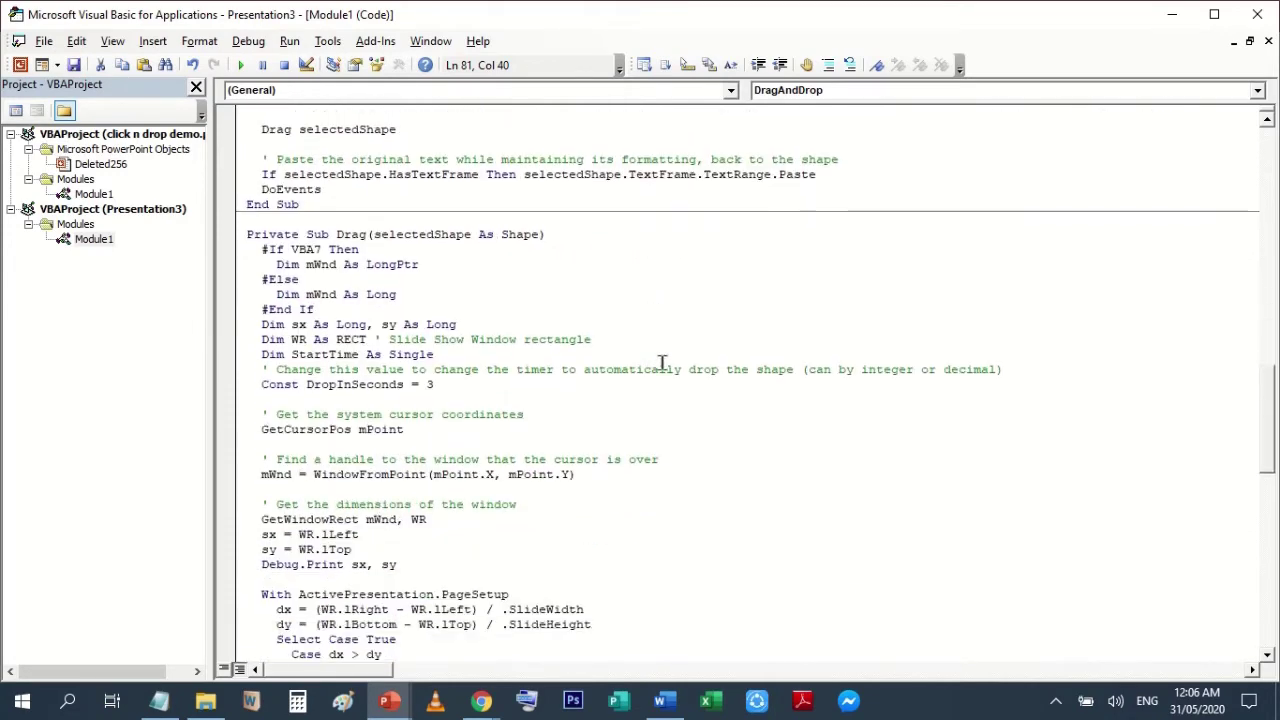
# - Review the drop-timer, cursor-coordinate and window-handle comments, then return to the Presentation3 slide
pyautogui.click(232, 372)
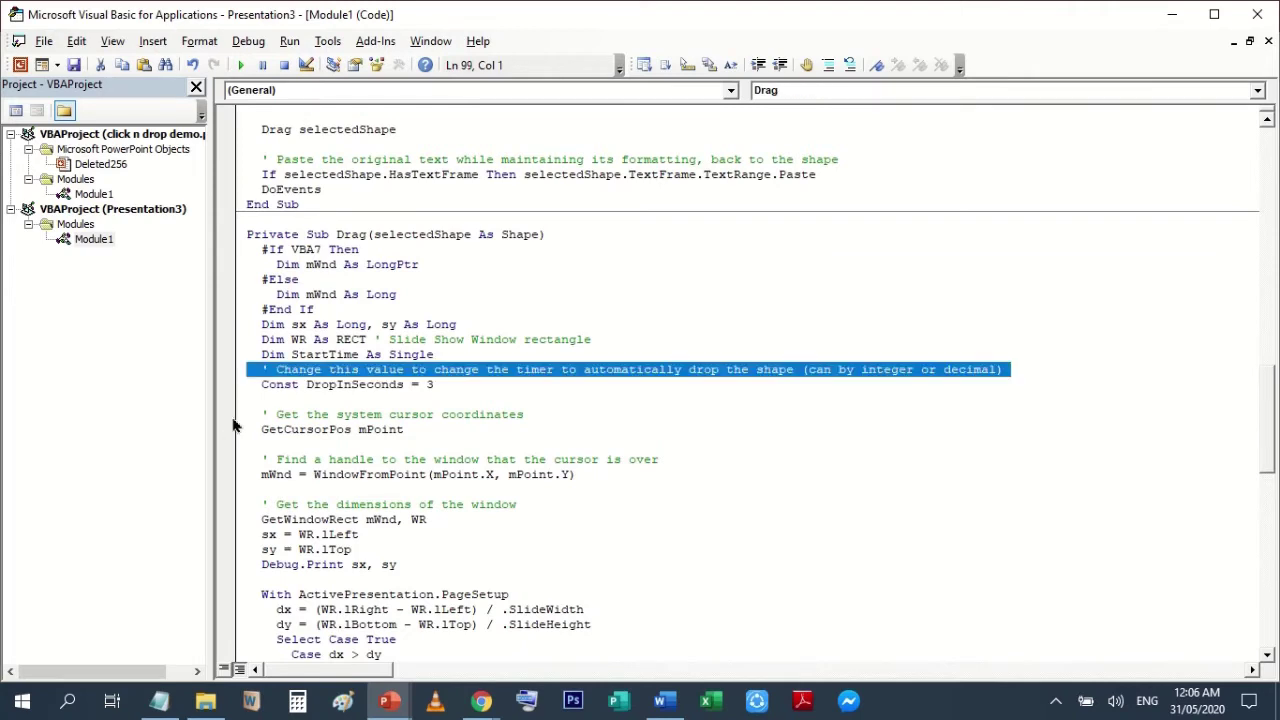
pyautogui.click(232, 418)
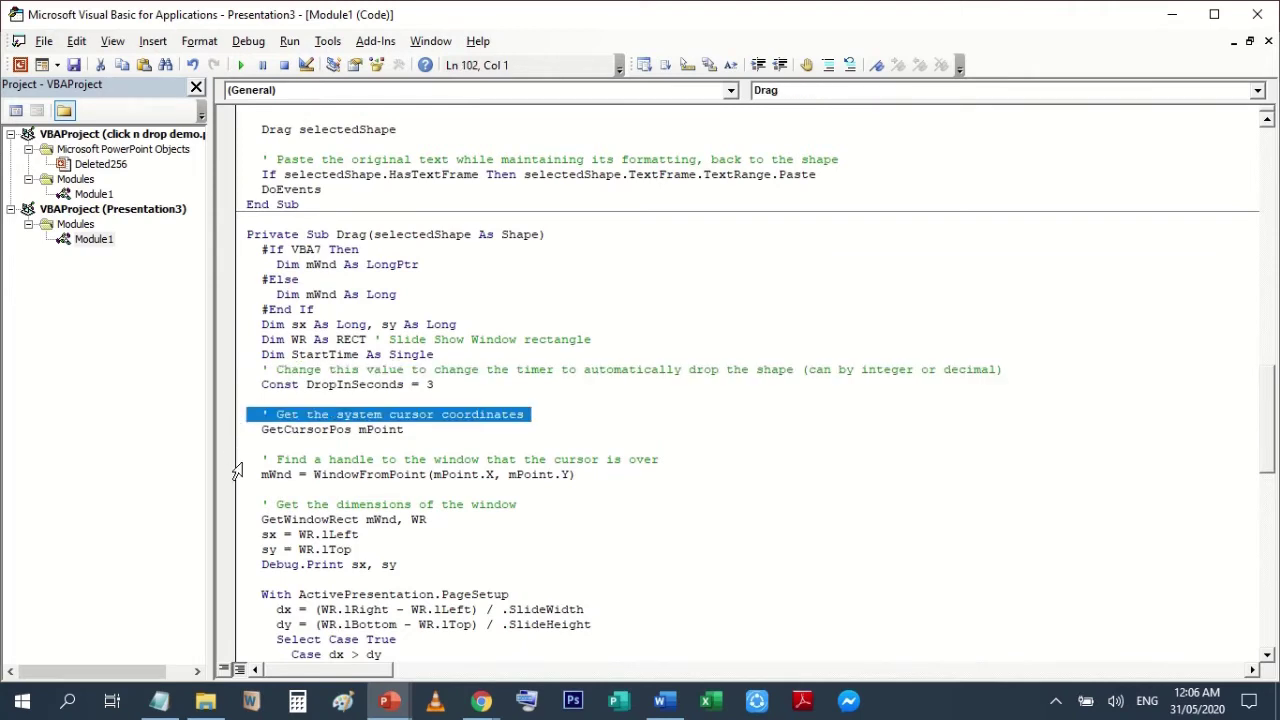
pyautogui.click(236, 466)
pyautogui.scroll(-1, 666, 436)
pyautogui.scroll(-1, 666, 436)
pyautogui.scroll(-3, 666, 436)
pyautogui.scroll(-1, 666, 436)
pyautogui.scroll(-1, 666, 436)
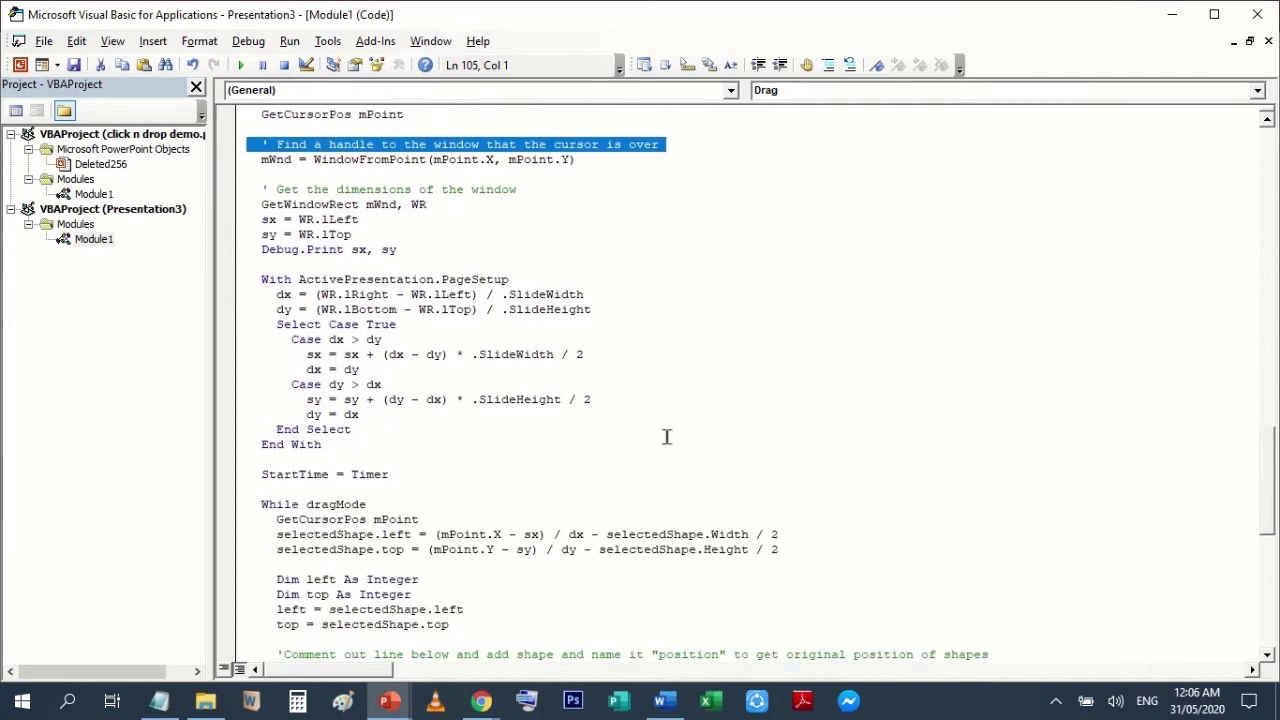
pyautogui.scroll(-1, 666, 436)
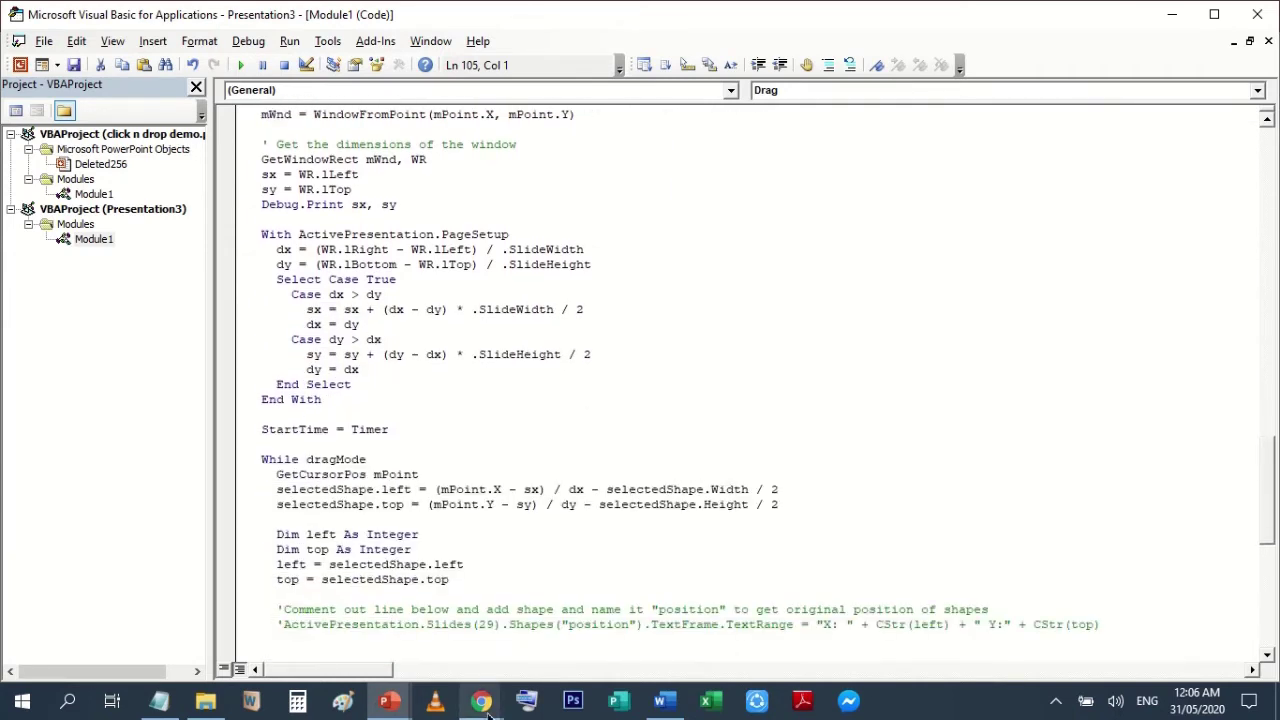
pyautogui.scroll(-2, 644, 441)
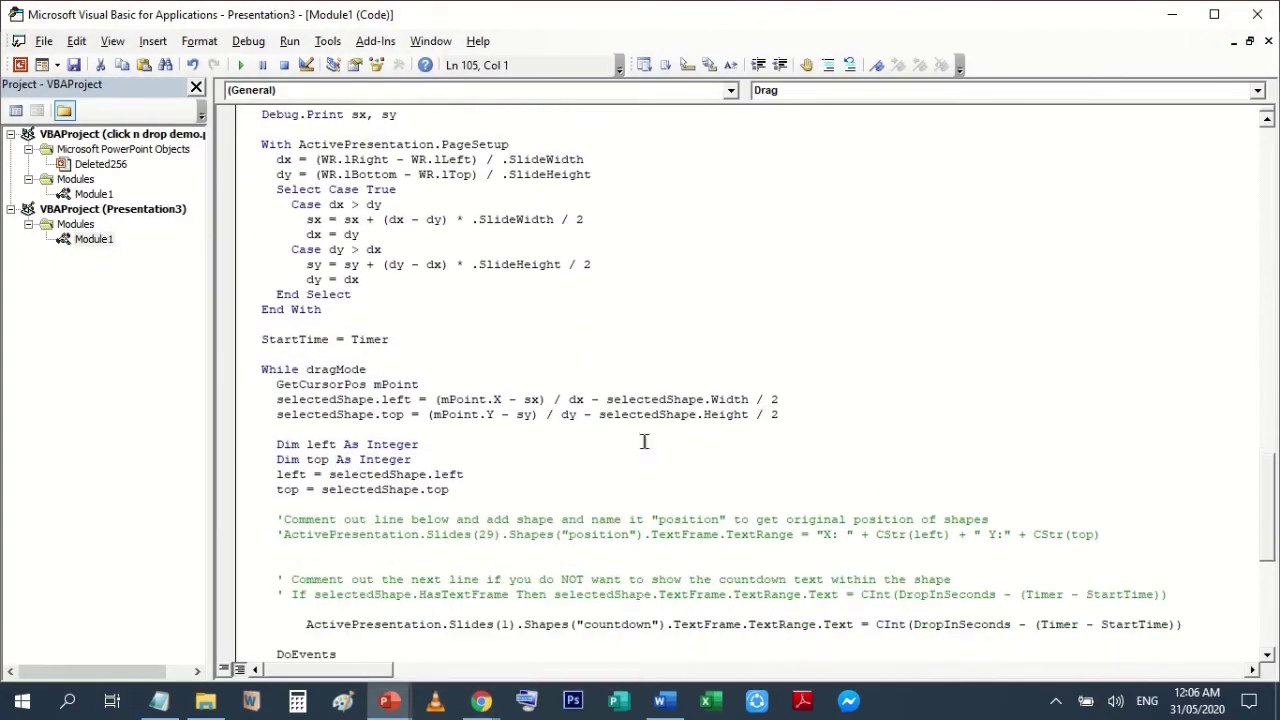
pyautogui.moveTo(390, 700)
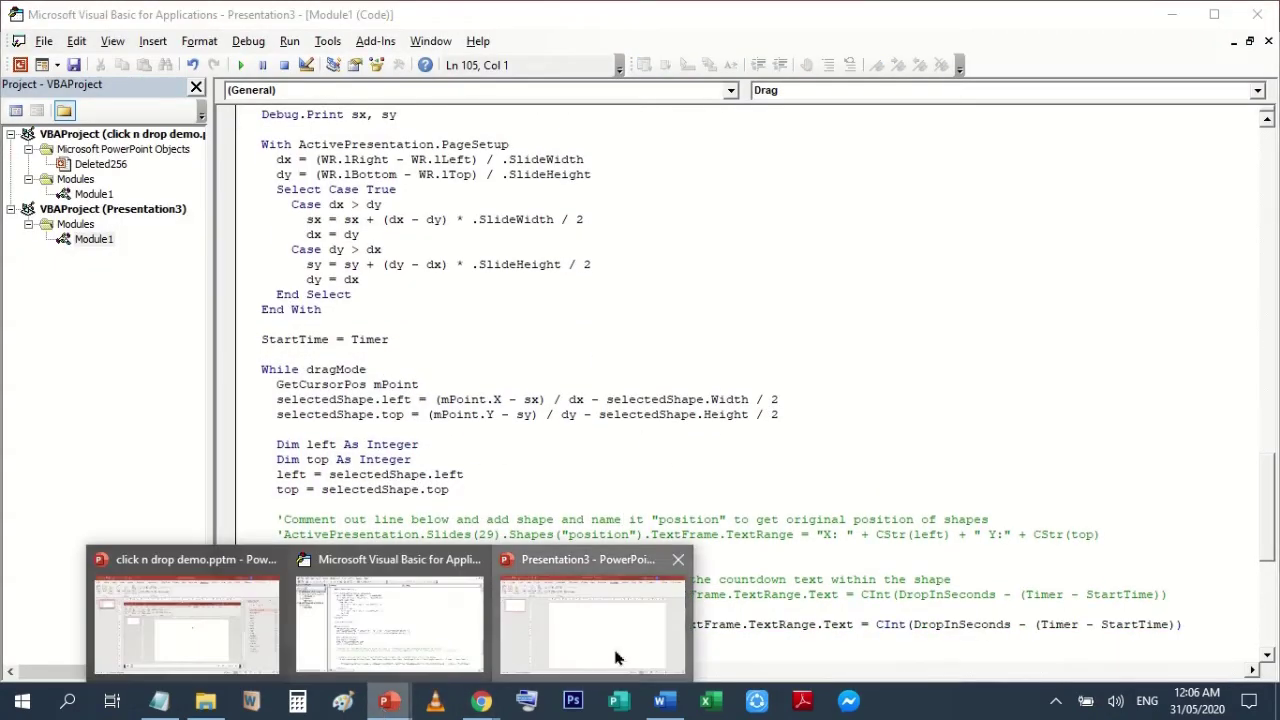
pyautogui.click(617, 657)
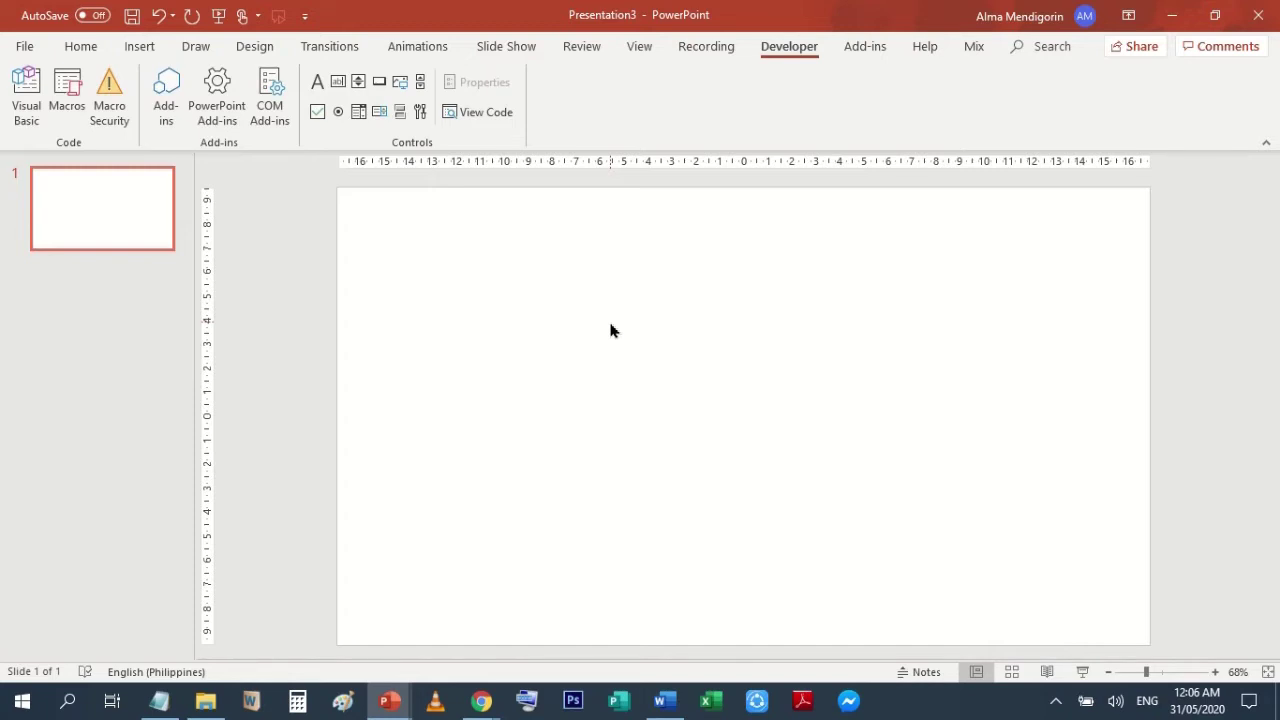
# - Draw a solid black rectangle near the slide's bottom-left
pyautogui.click(141, 48)
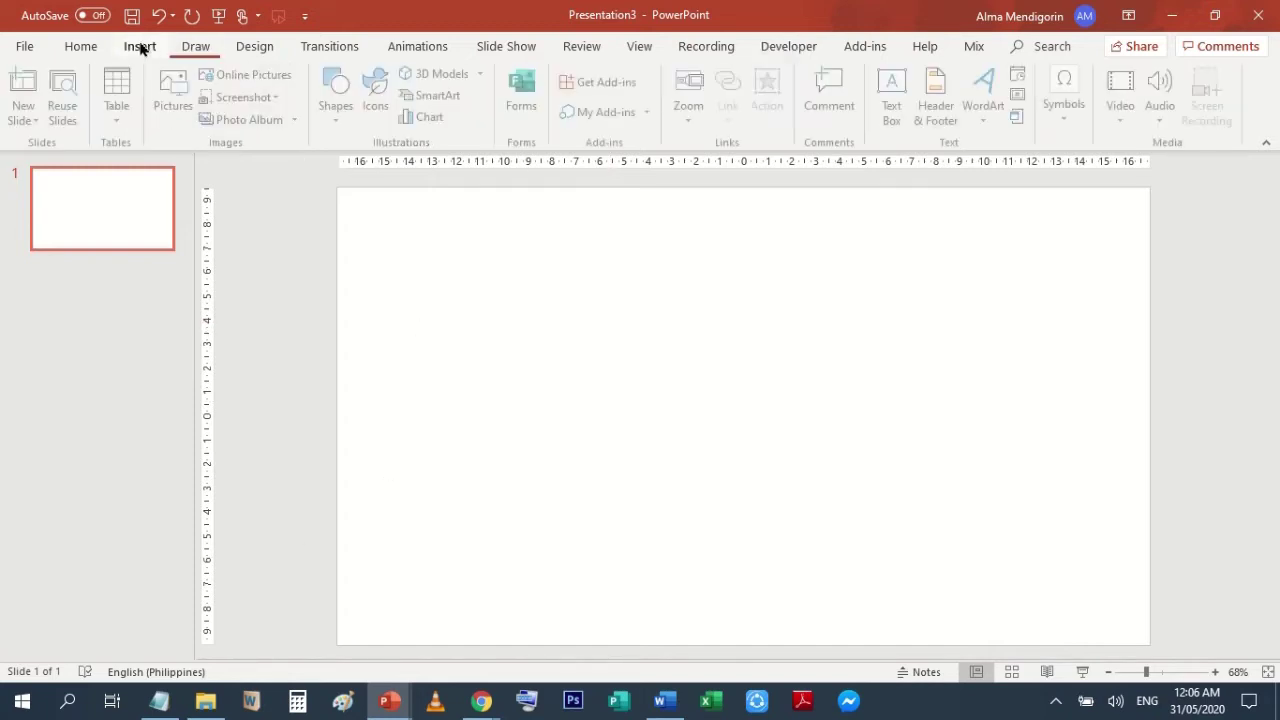
pyautogui.click(338, 122)
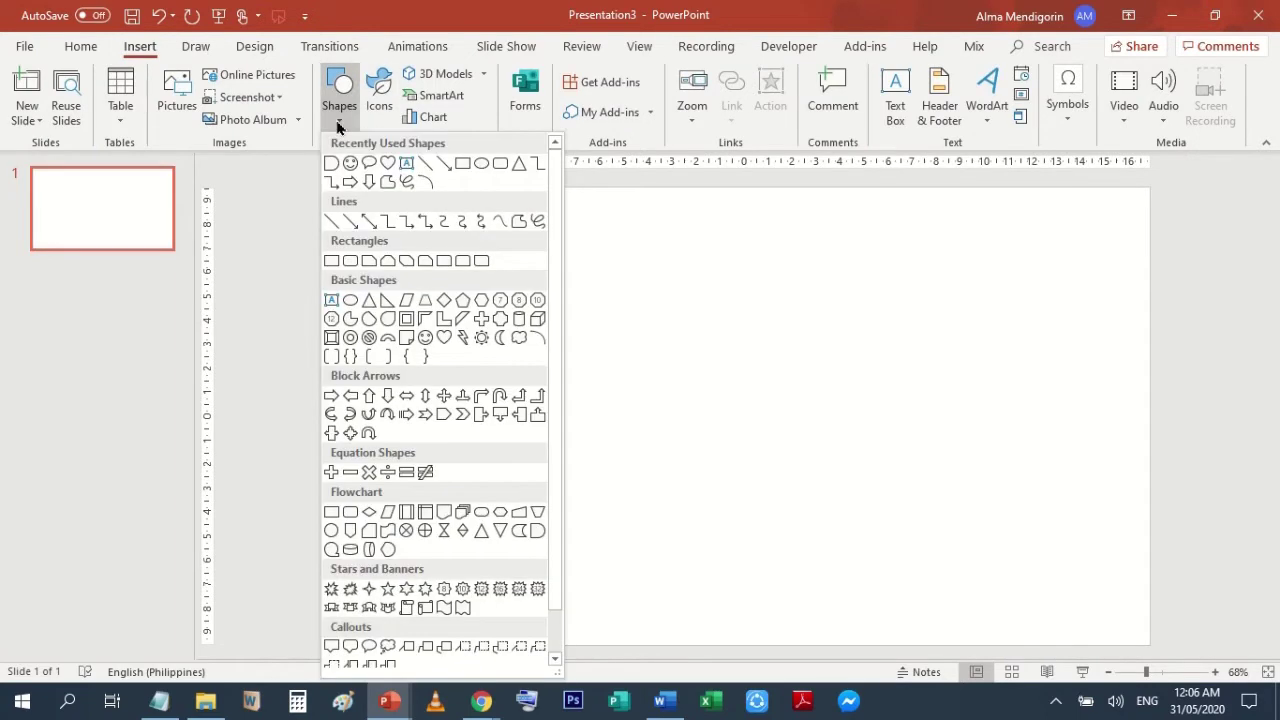
pyautogui.click(460, 165)
pyautogui.moveTo(387, 510); pyautogui.dragTo(515, 612)
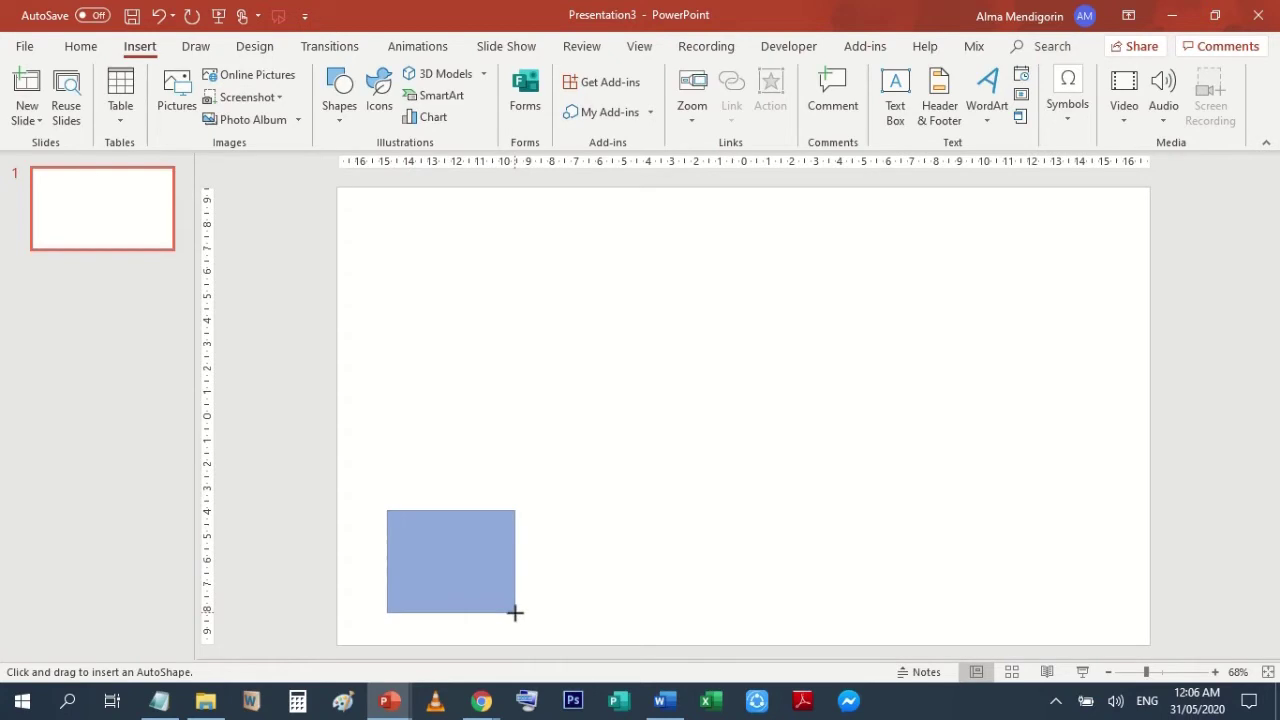
pyautogui.click(339, 92)
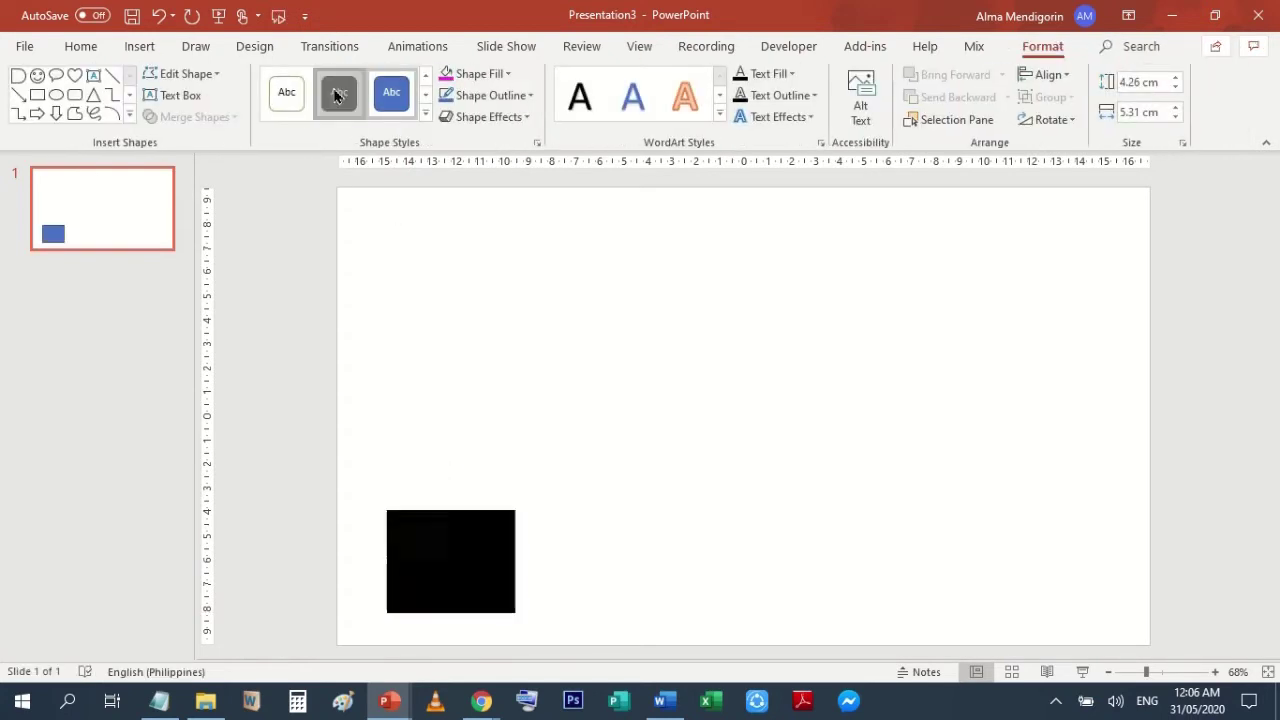
# - Draw a smaller blue rectangle and centre it above the black one
pyautogui.click(37, 95)
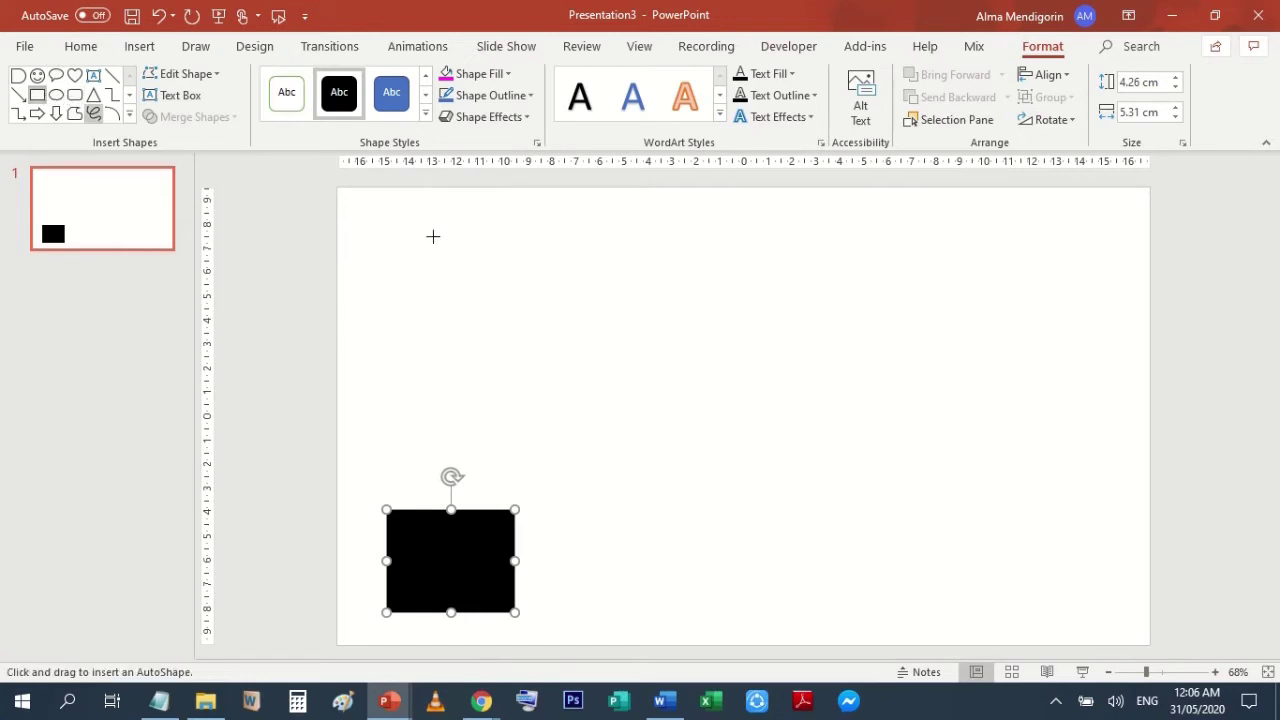
pyautogui.moveTo(405, 313)
pyautogui.mouseDown()
pyautogui.moveTo(494, 369)
pyautogui.moveTo(468, 541)
pyautogui.moveTo(463, 366)
pyautogui.moveTo(503, 397)
pyautogui.moveTo(478, 571)
pyautogui.mouseUp()
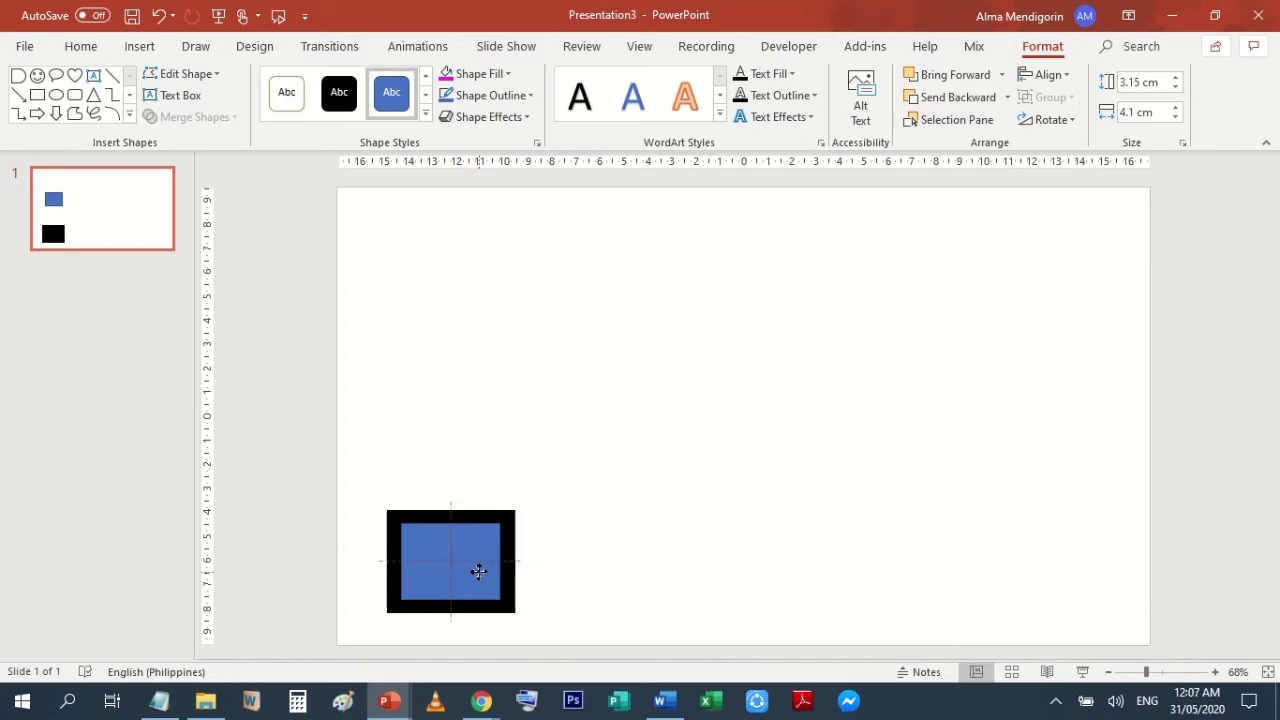
pyautogui.moveTo(478, 571); pyautogui.dragTo(480, 573)
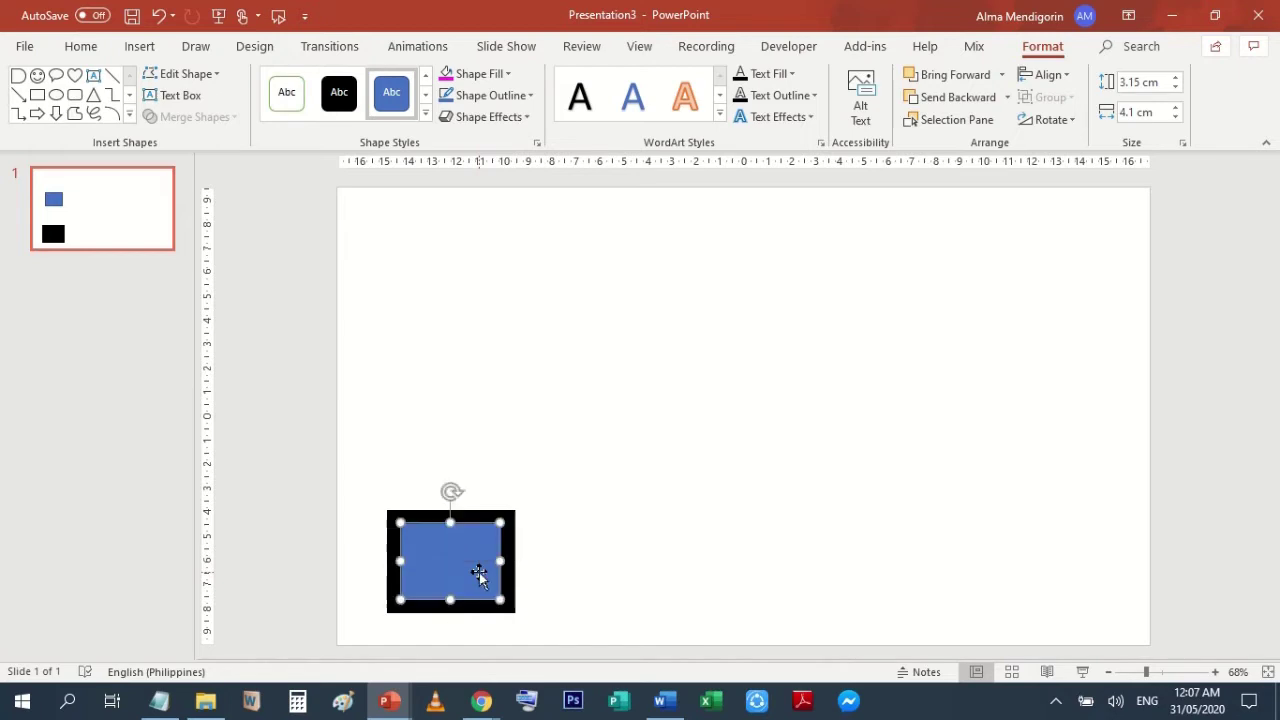
pyautogui.click(509, 535)
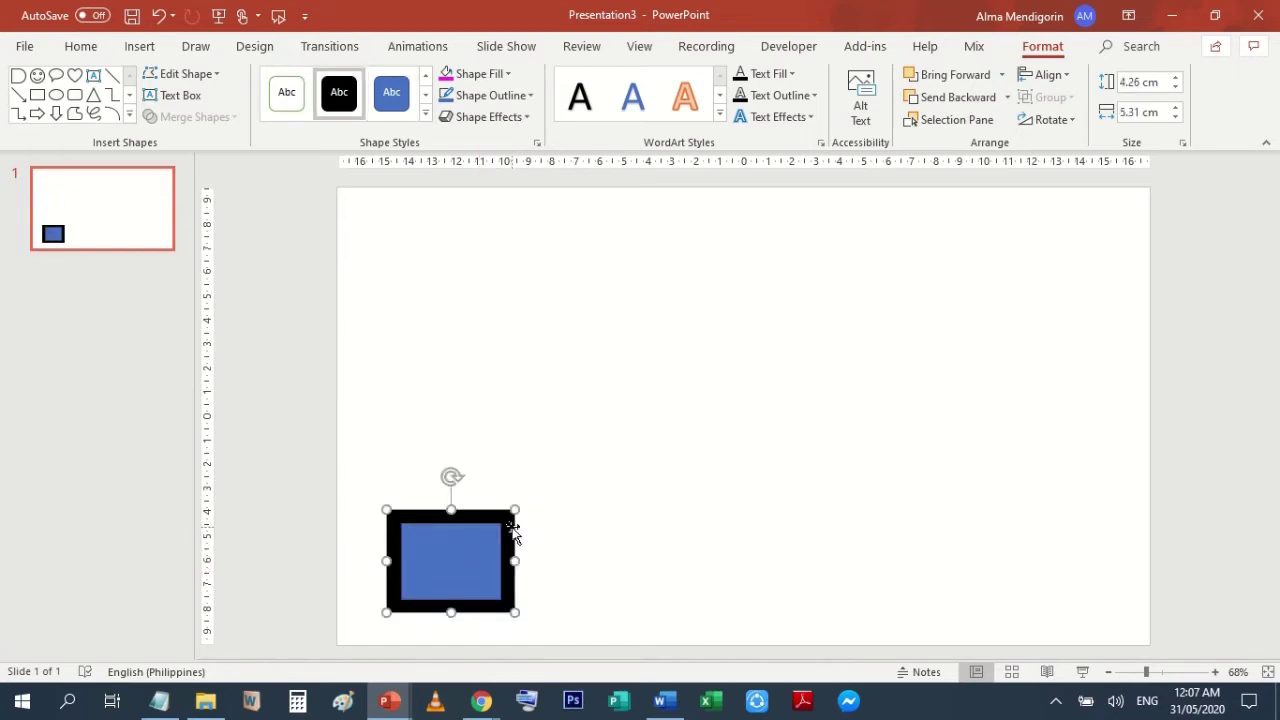
pyautogui.click(459, 563)
pyautogui.moveTo(459, 562); pyautogui.dragTo(459, 346)
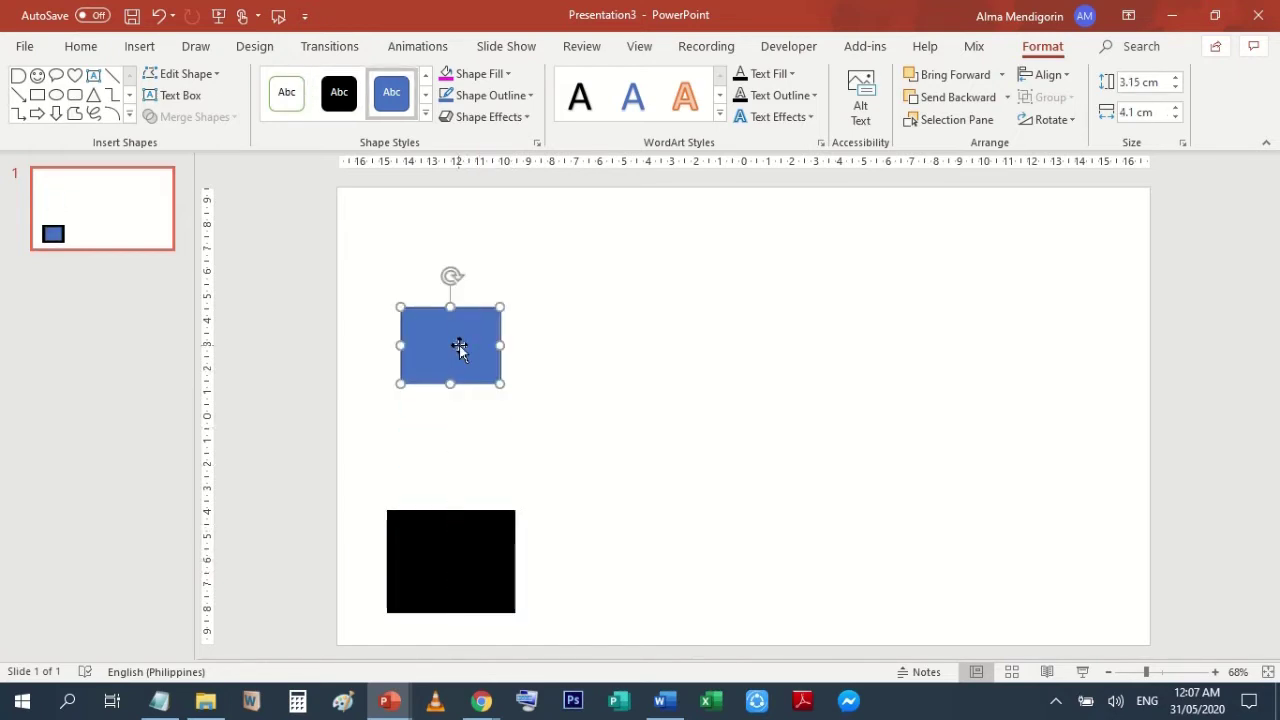
pyautogui.moveTo(474, 343); pyautogui.dragTo(474, 342)
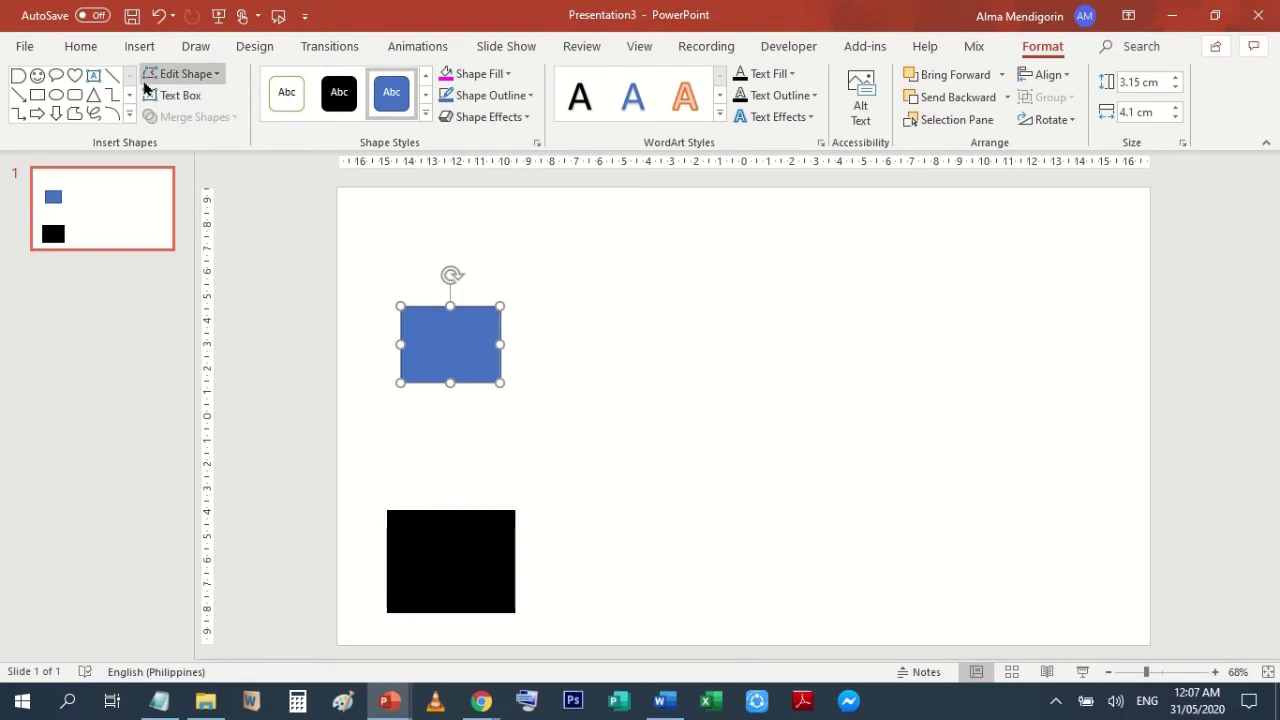
# - Draw an oval speech bubble at the slide's top-right
pyautogui.click(56, 77)
pyautogui.moveTo(967, 219); pyautogui.dragTo(1127, 321)
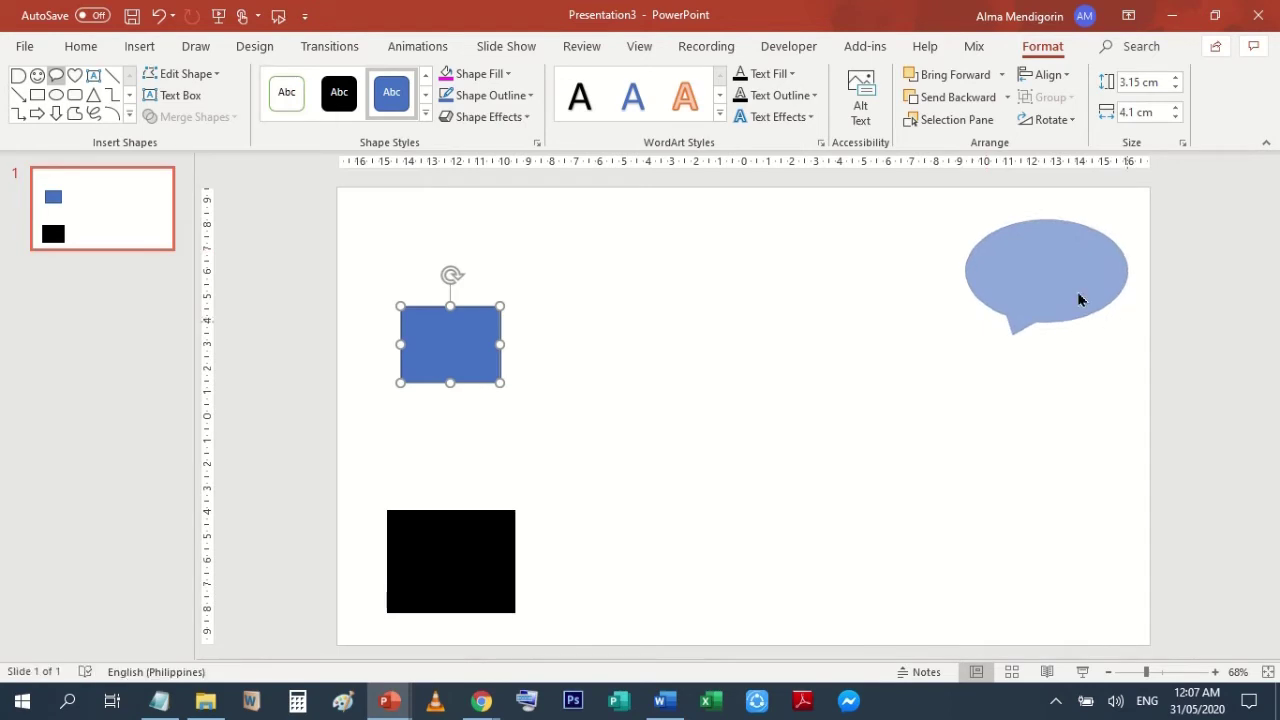
pyautogui.moveTo(1072, 281)
pyautogui.mouseDown()
pyautogui.moveTo(1077, 259)
pyautogui.moveTo(1074, 270)
pyautogui.mouseUp()
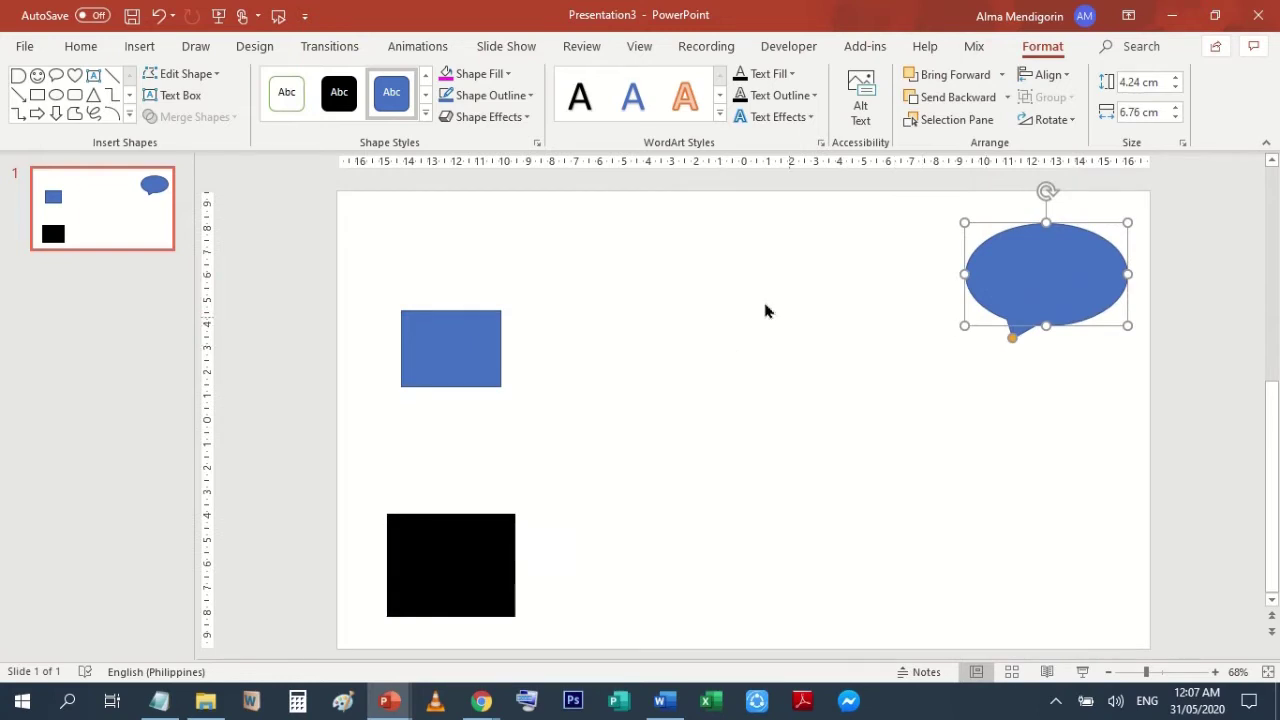
# - Draw a blue circle just left of the speech bubble, then deselect
pyautogui.click(57, 96)
pyautogui.moveTo(845, 220); pyautogui.dragTo(950, 326)
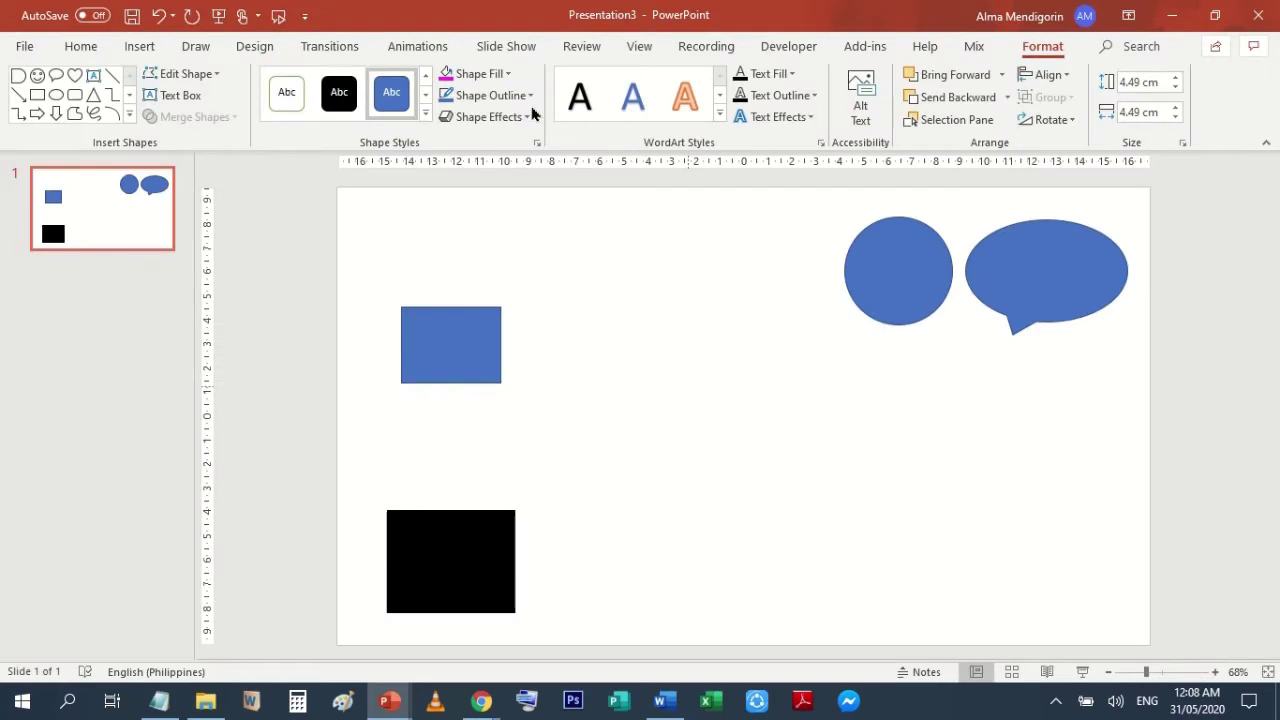
pyautogui.click(531, 354)
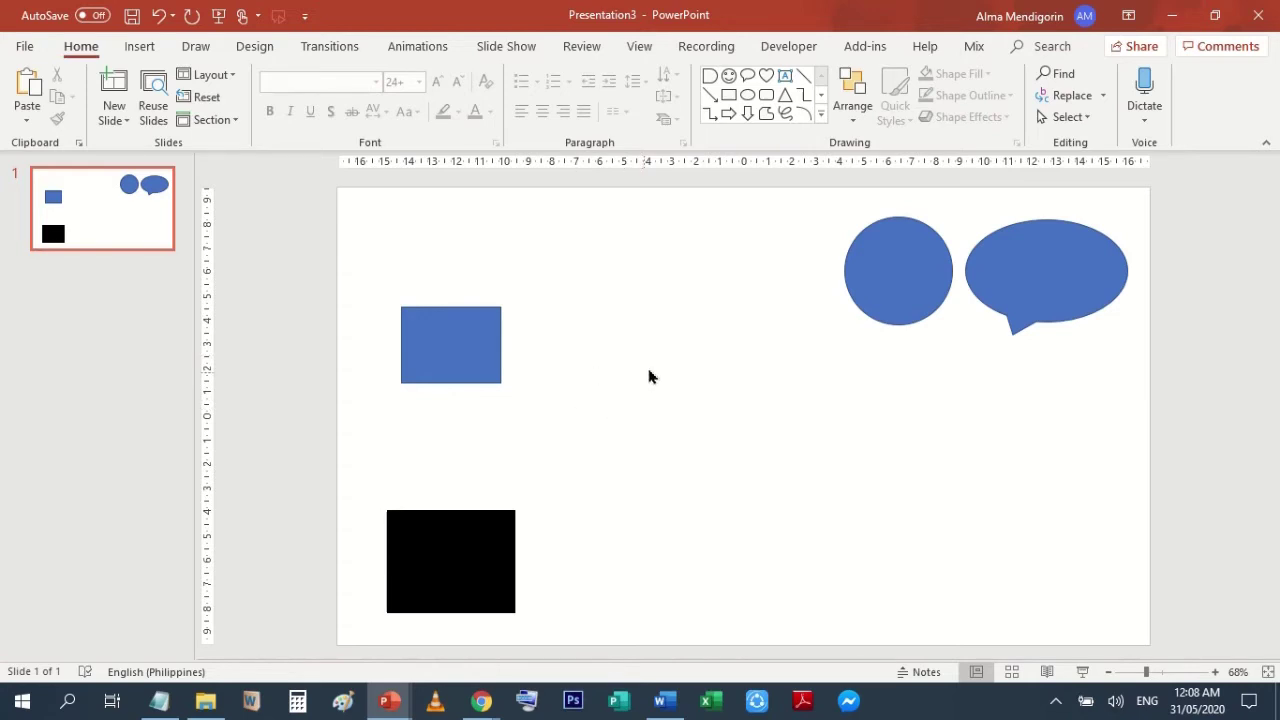
# - Select each shape in turn: blue rectangle, black square, blue circle, speech bubble
pyautogui.click(465, 319)
pyautogui.click(488, 551)
pyautogui.click(894, 280)
pyautogui.click(1034, 289)
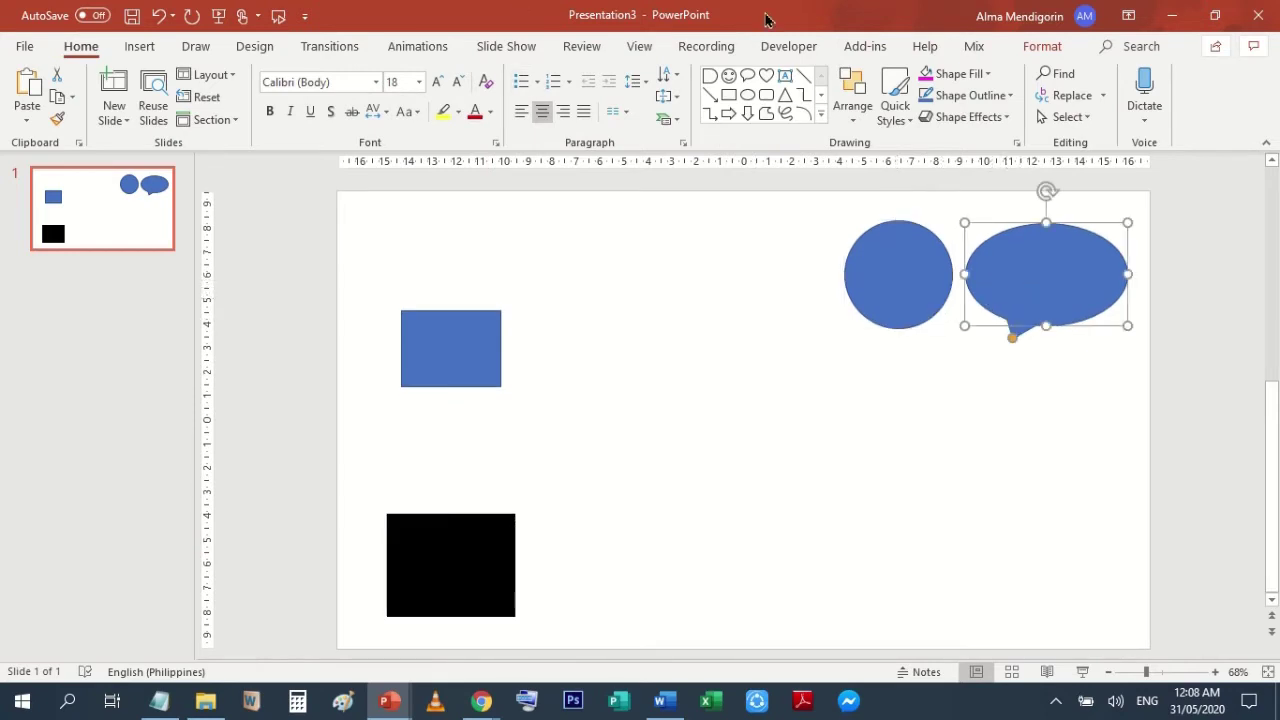
pyautogui.moveTo(766, 17)
pyautogui.click(680, 390)
# - With the blue rectangle selected, show the Selection Pane from Shape Format
pyautogui.click(433, 328)
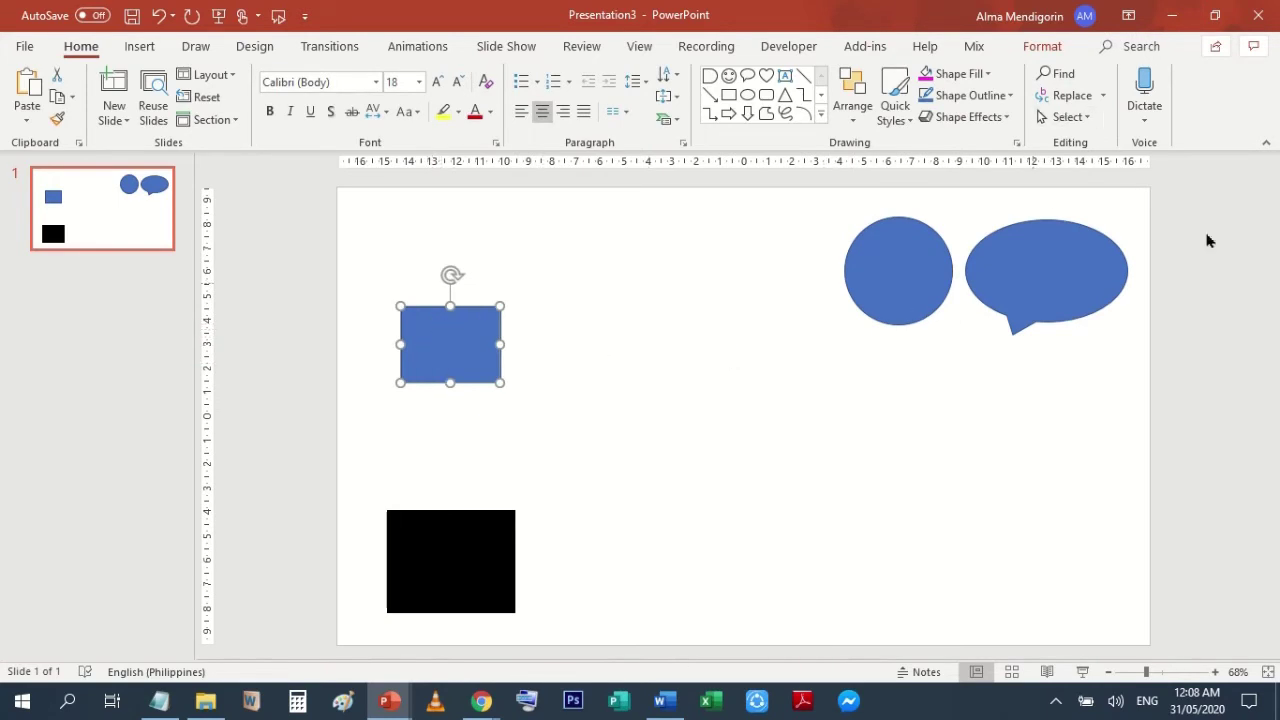
pyautogui.click(1048, 47)
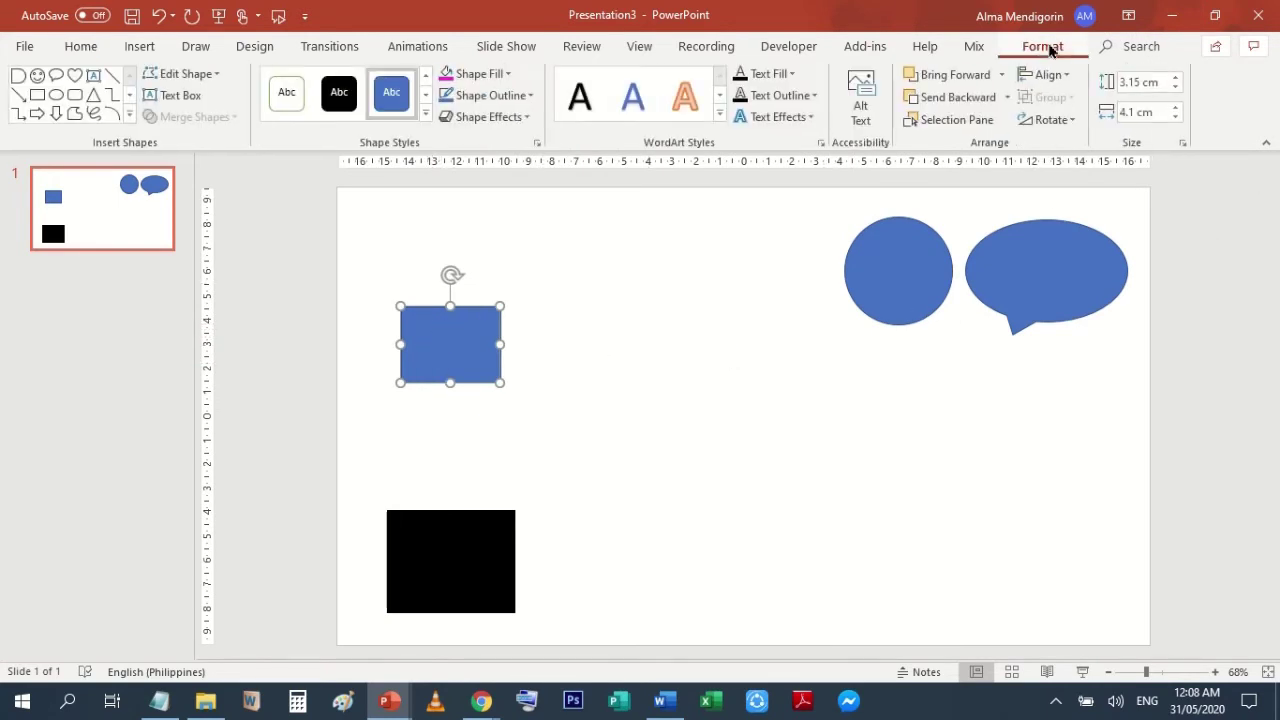
pyautogui.click(958, 120)
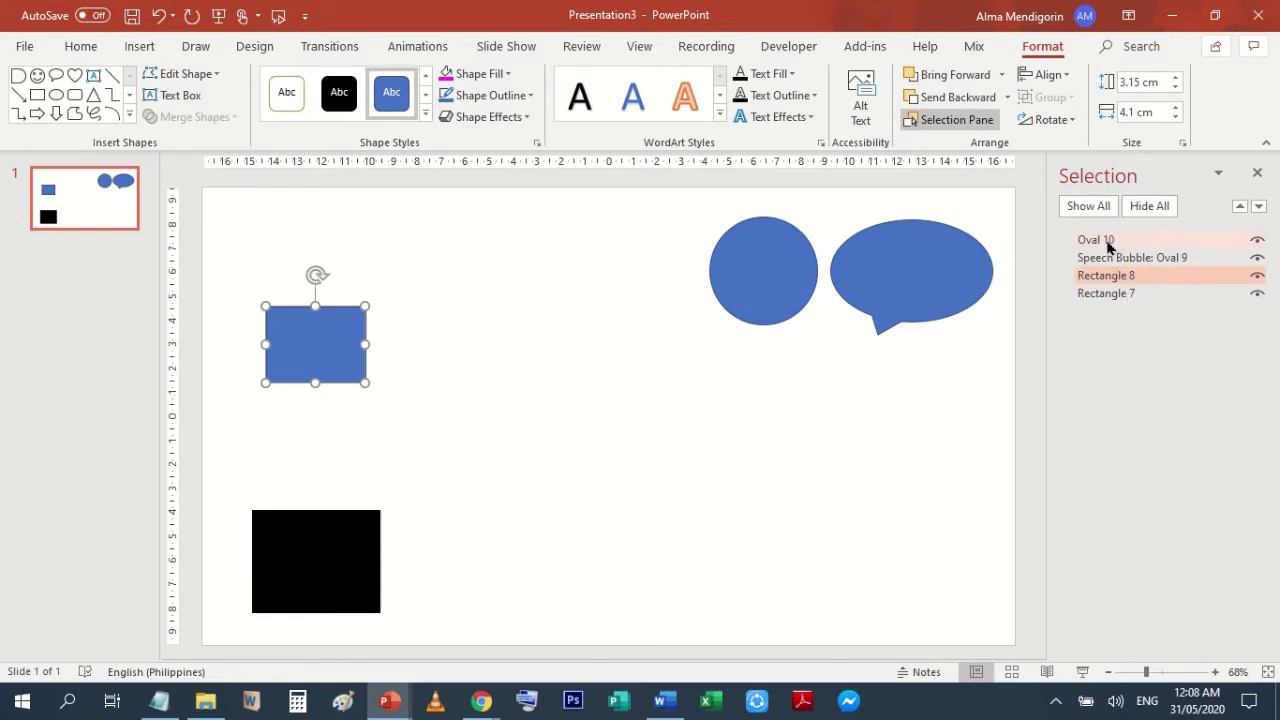
# - Rename the blue rectangle (Rectangle 8) to square in the Selection Pane
pyautogui.click(586, 442)
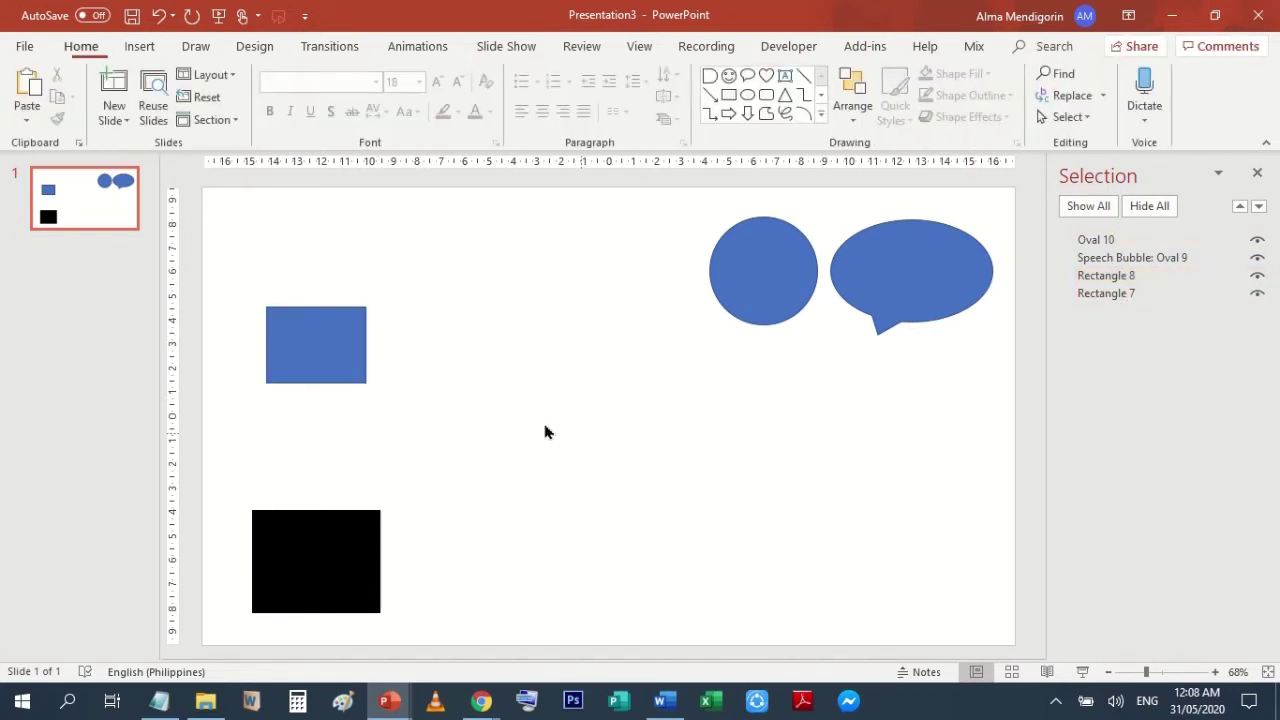
pyautogui.click(330, 345)
pyautogui.doubleClick(1107, 277)
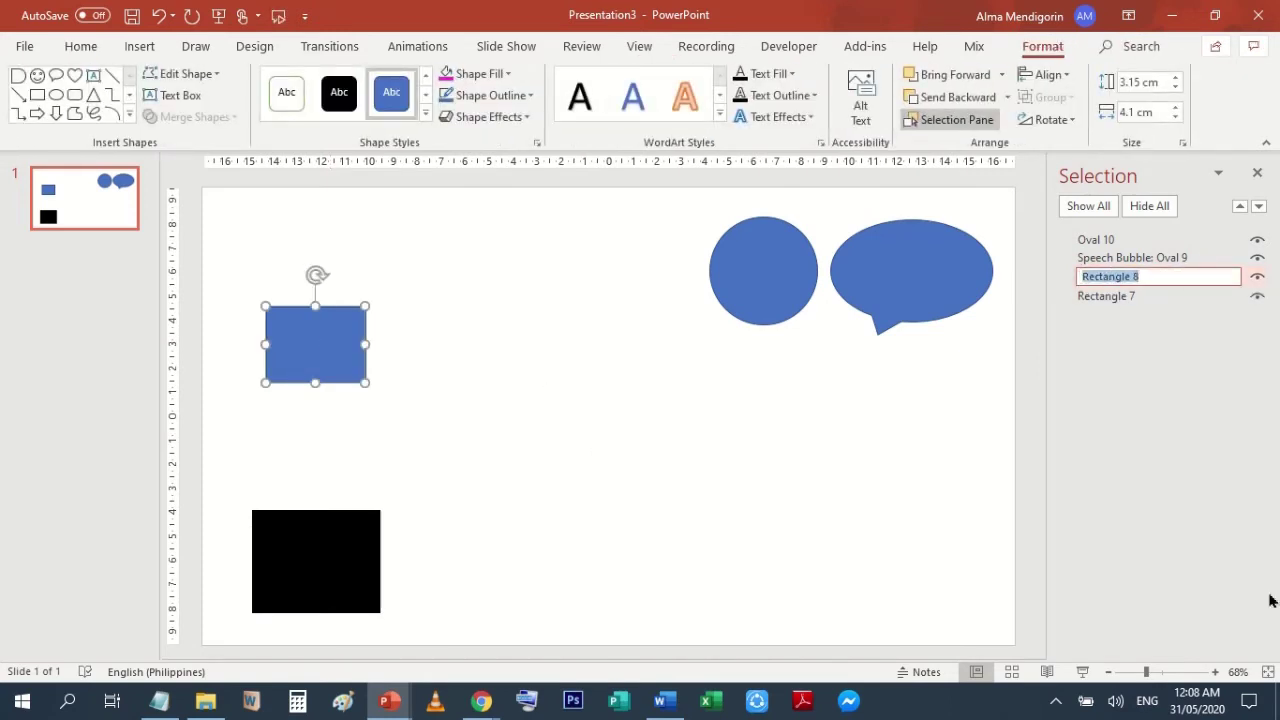
pyautogui.write('s')
pyautogui.press('BackSpace')
pyautogui.press('BackSpace')
pyautogui.press('BackSpace')
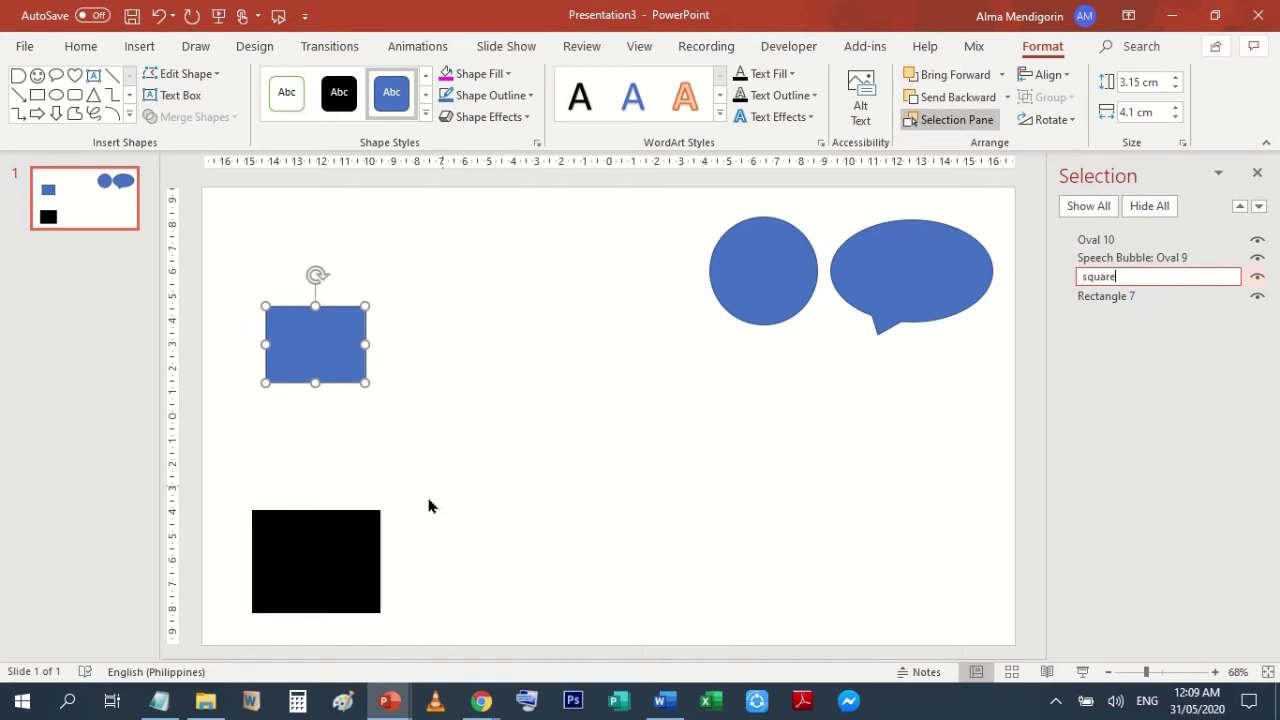
pyautogui.click(1100, 296)
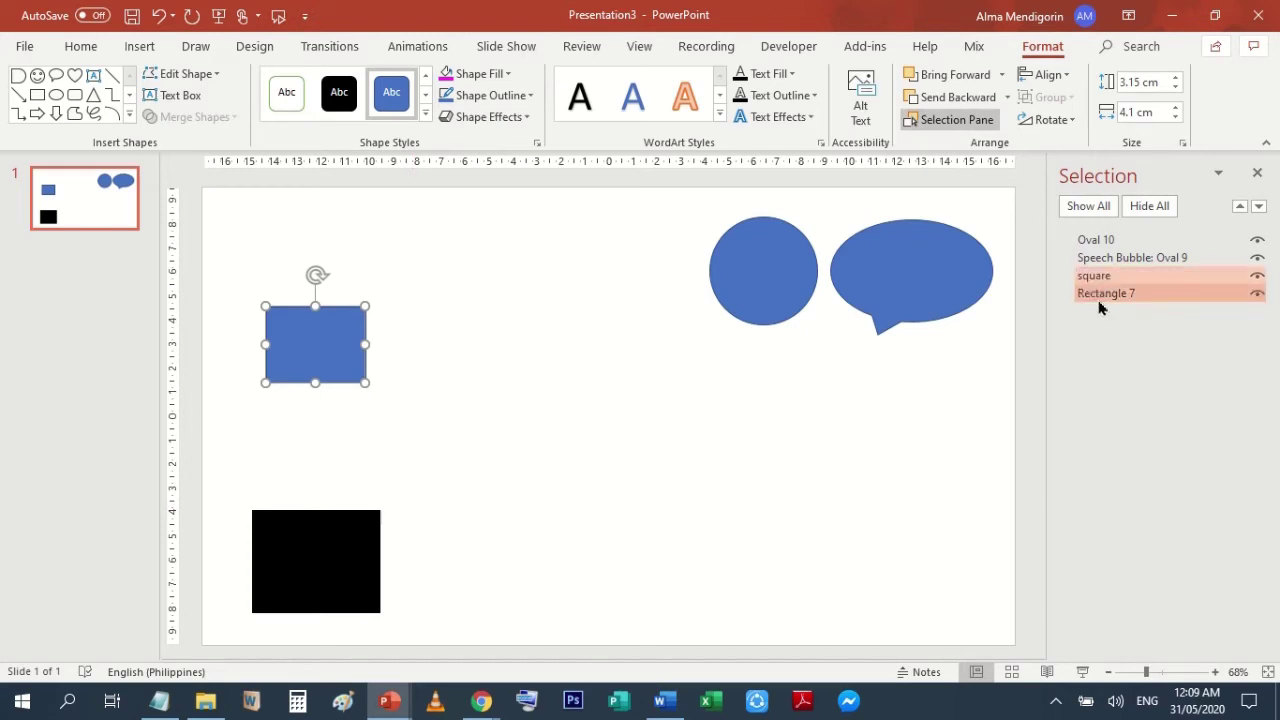
# - Replace the black square's name Rectangle 7 with square_end
pyautogui.click(1090, 277)
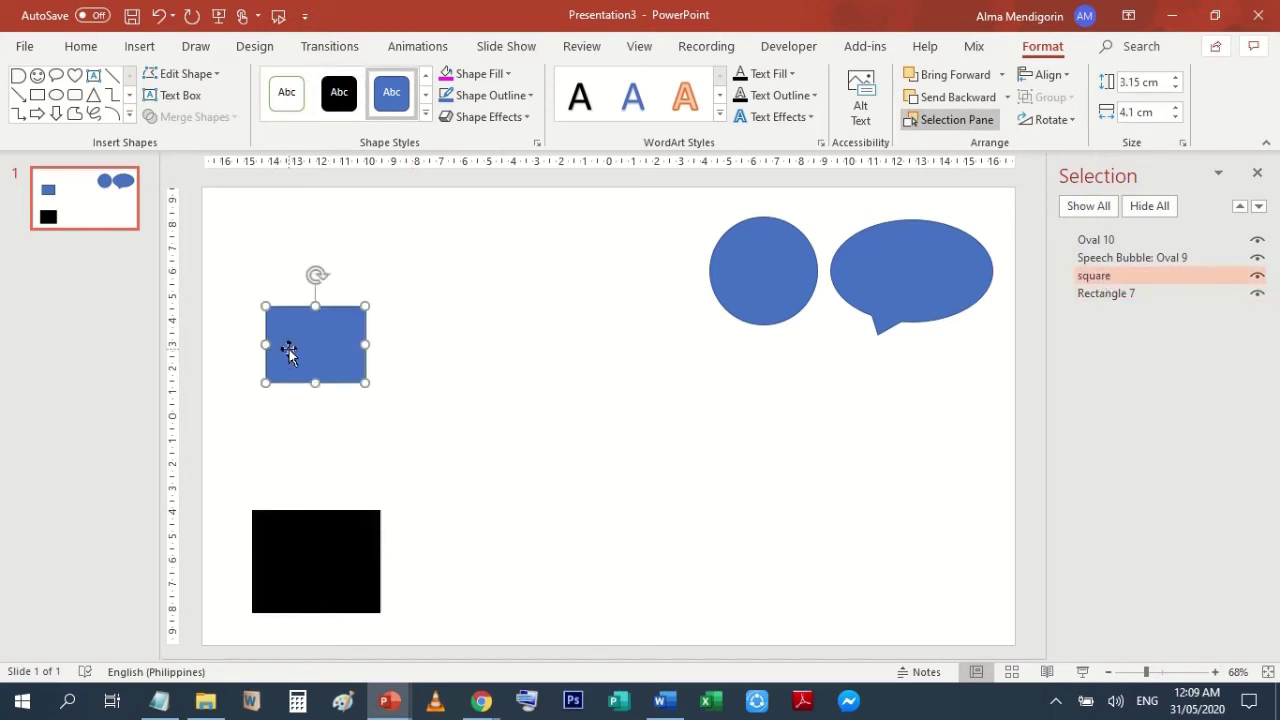
pyautogui.click(335, 572)
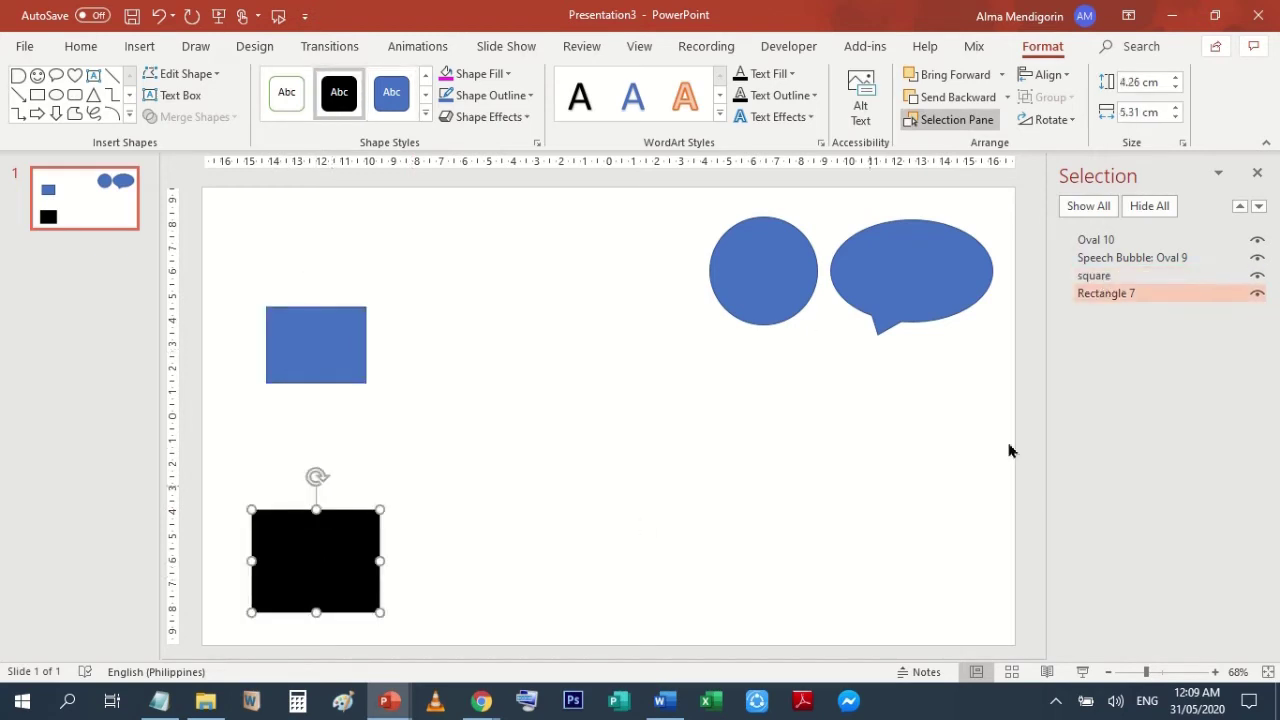
pyautogui.doubleClick(1108, 294)
pyautogui.moveTo(1173, 296); pyautogui.dragTo(1080, 296)
pyautogui.write('square_end')
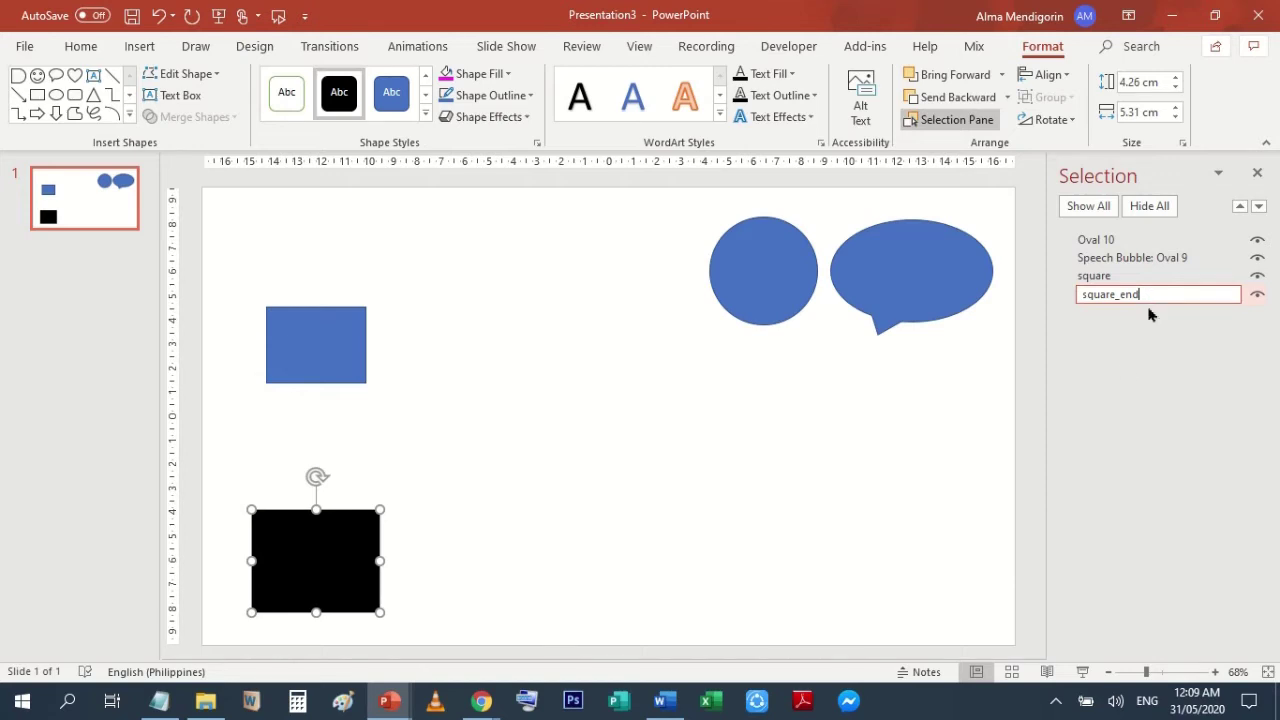
pyautogui.click(385, 712)
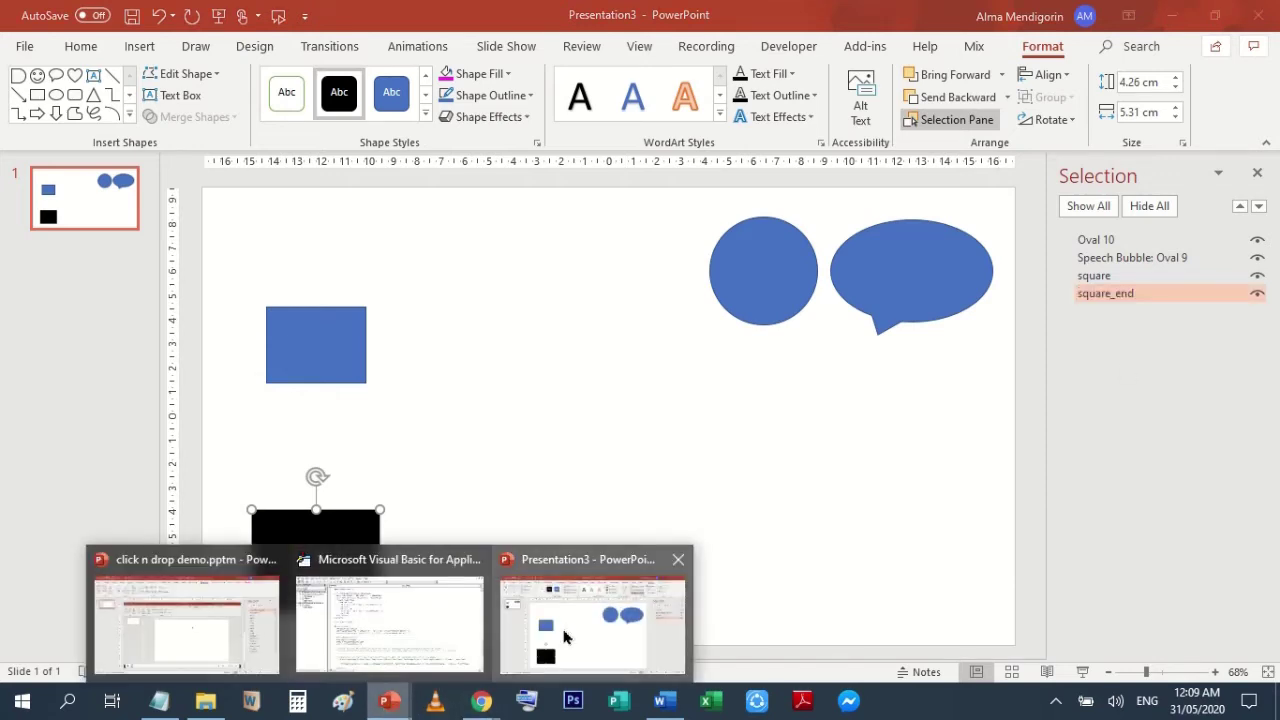
pyautogui.click(392, 620)
pyautogui.scroll(6, 508, 305)
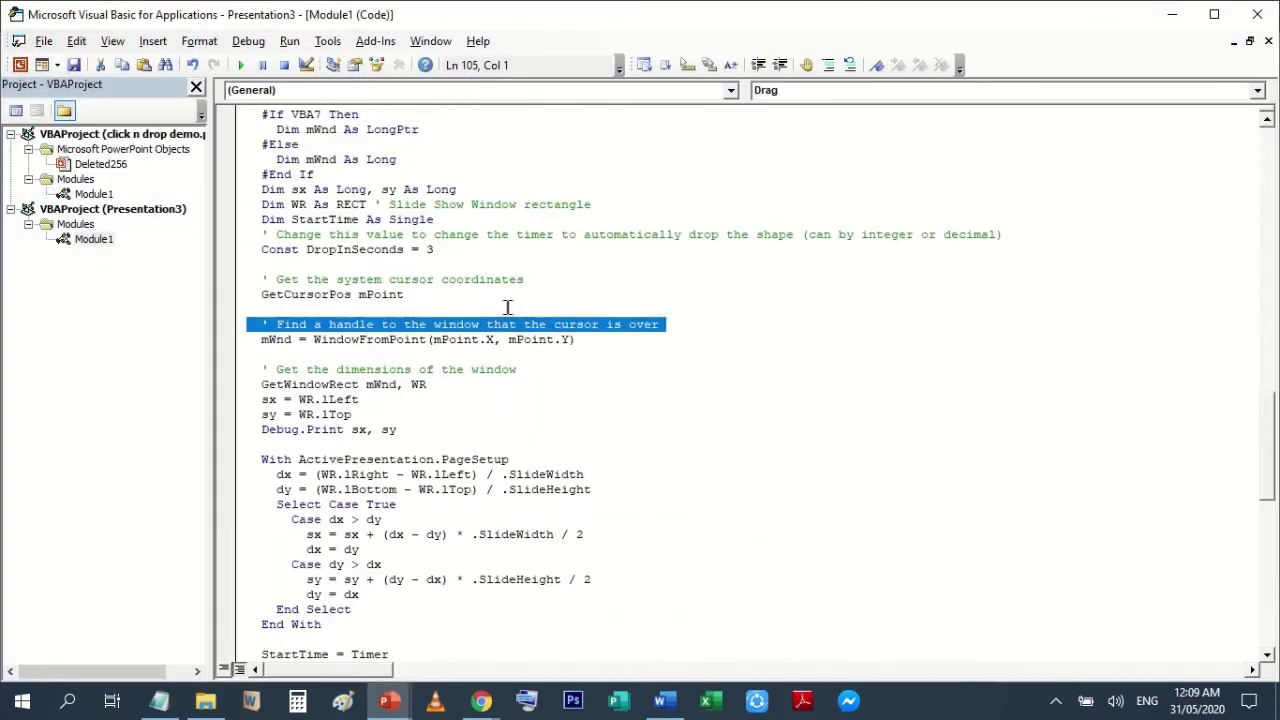
pyautogui.scroll(6, 508, 308)
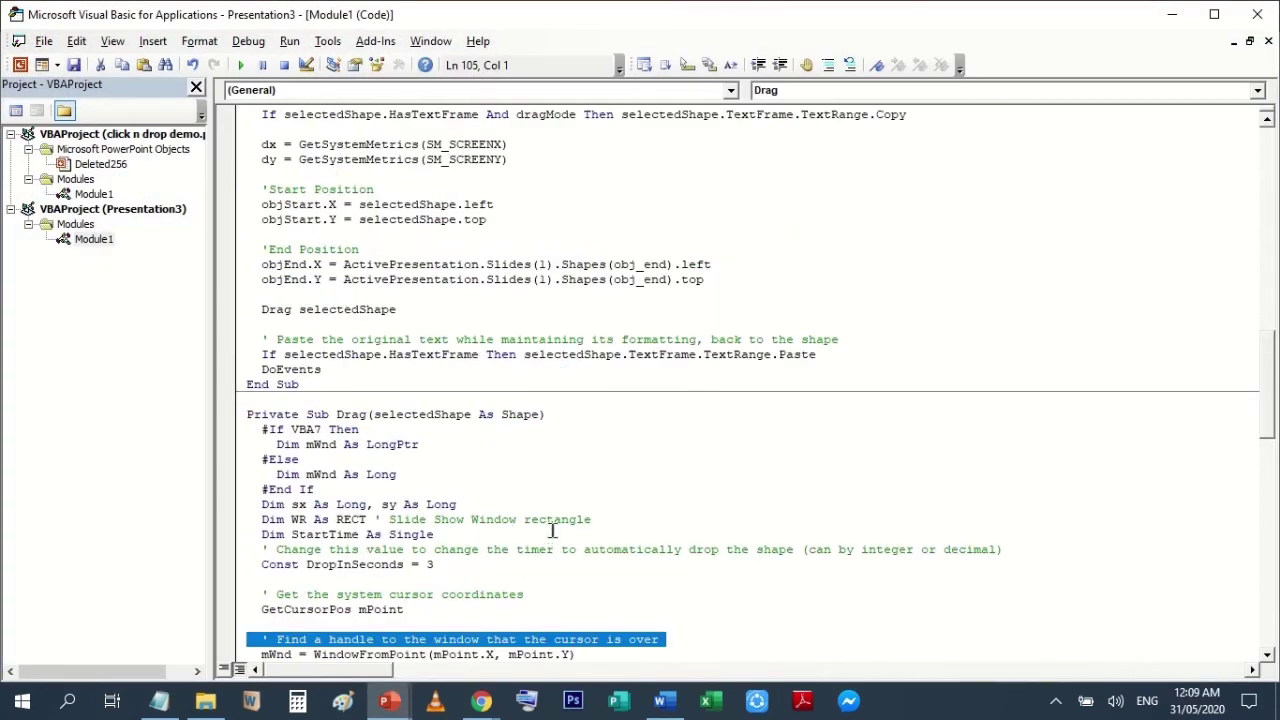
pyautogui.scroll(5, 552, 524)
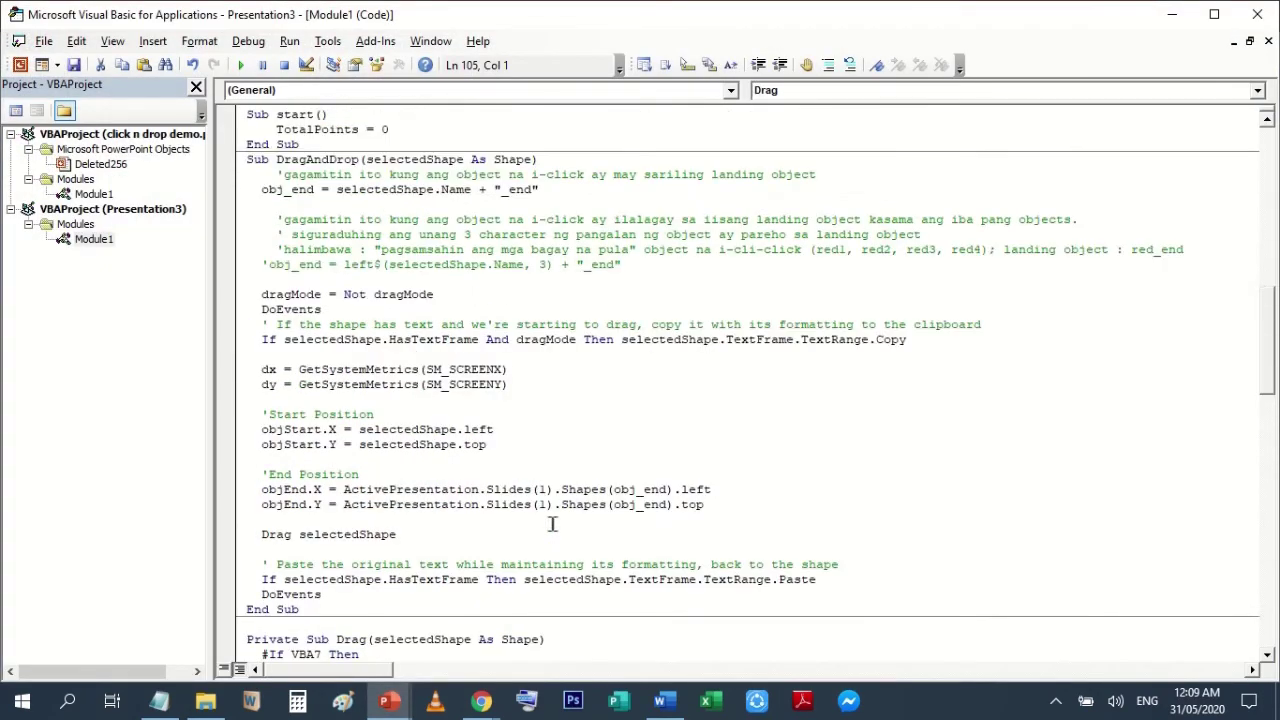
pyautogui.click(316, 189)
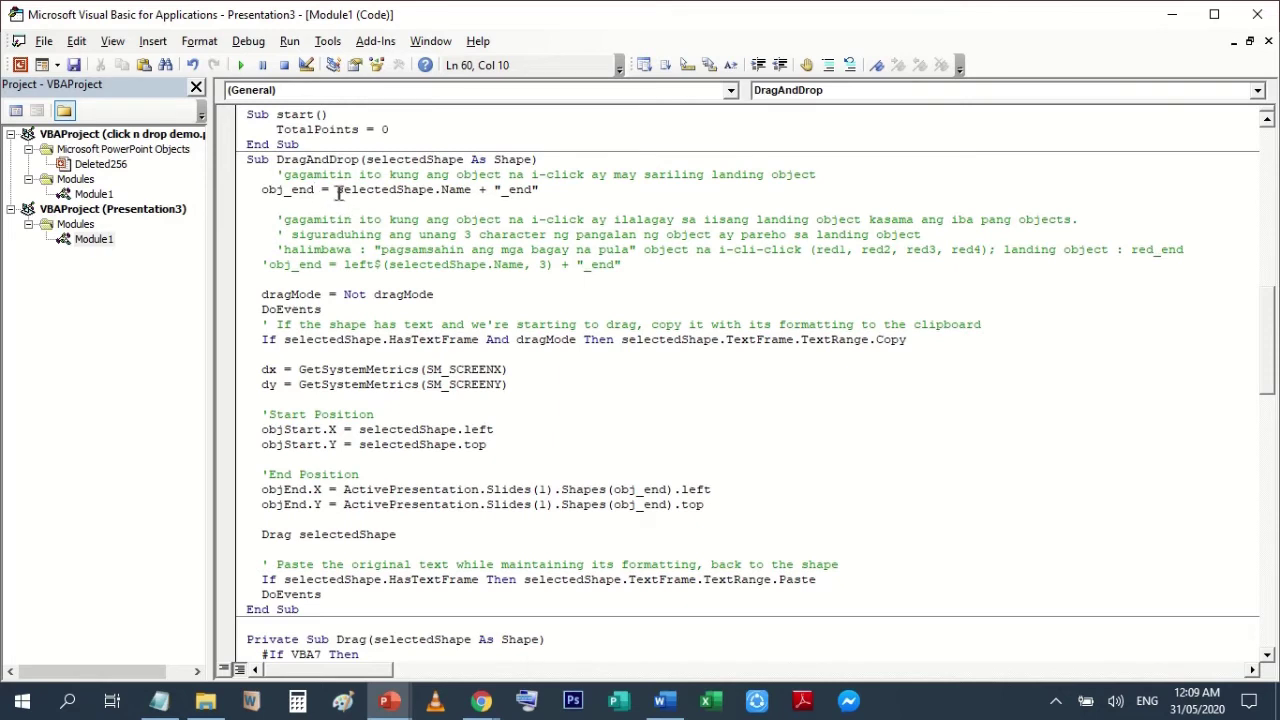
pyautogui.moveTo(339, 192); pyautogui.dragTo(470, 190)
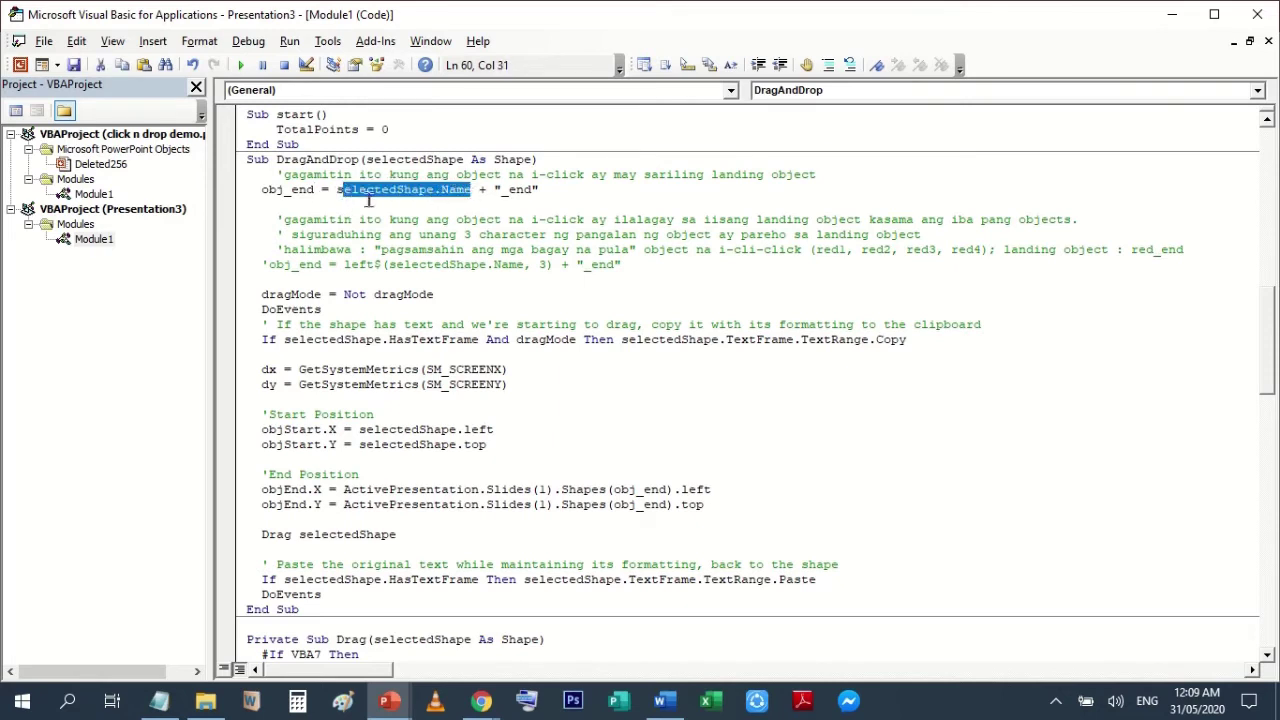
pyautogui.moveTo(533, 190); pyautogui.dragTo(500, 190)
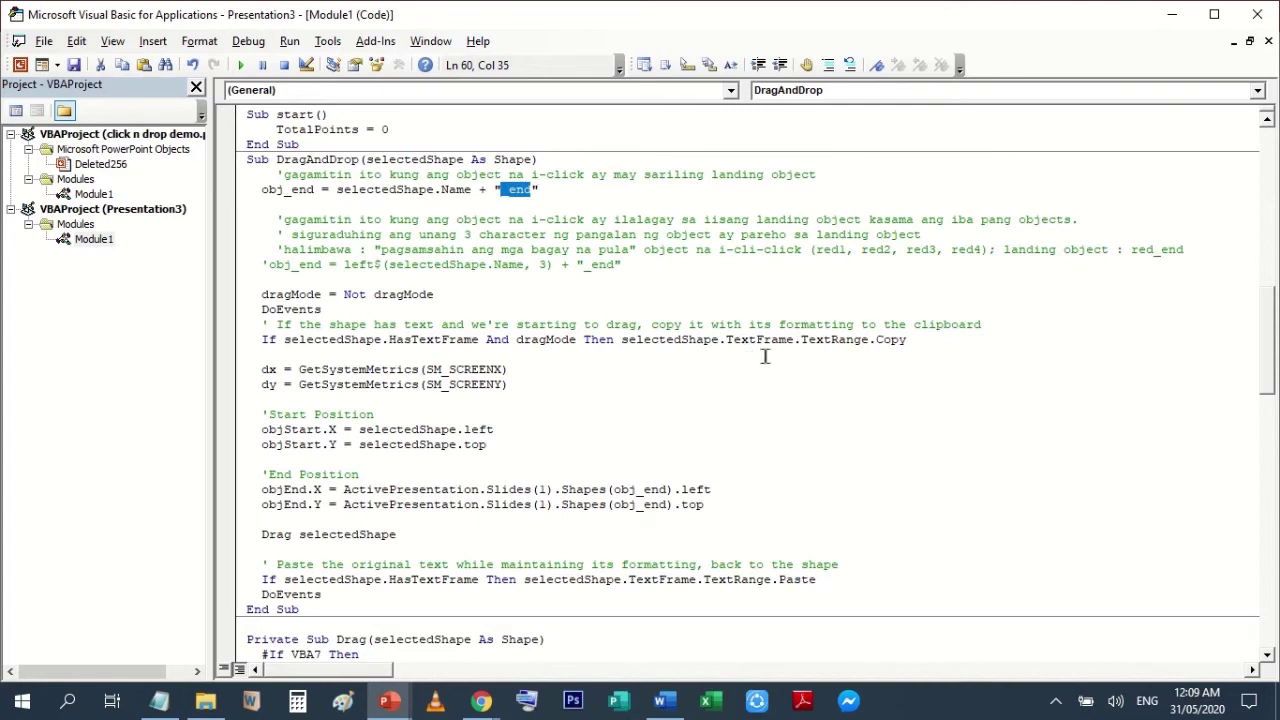
pyautogui.click(533, 290)
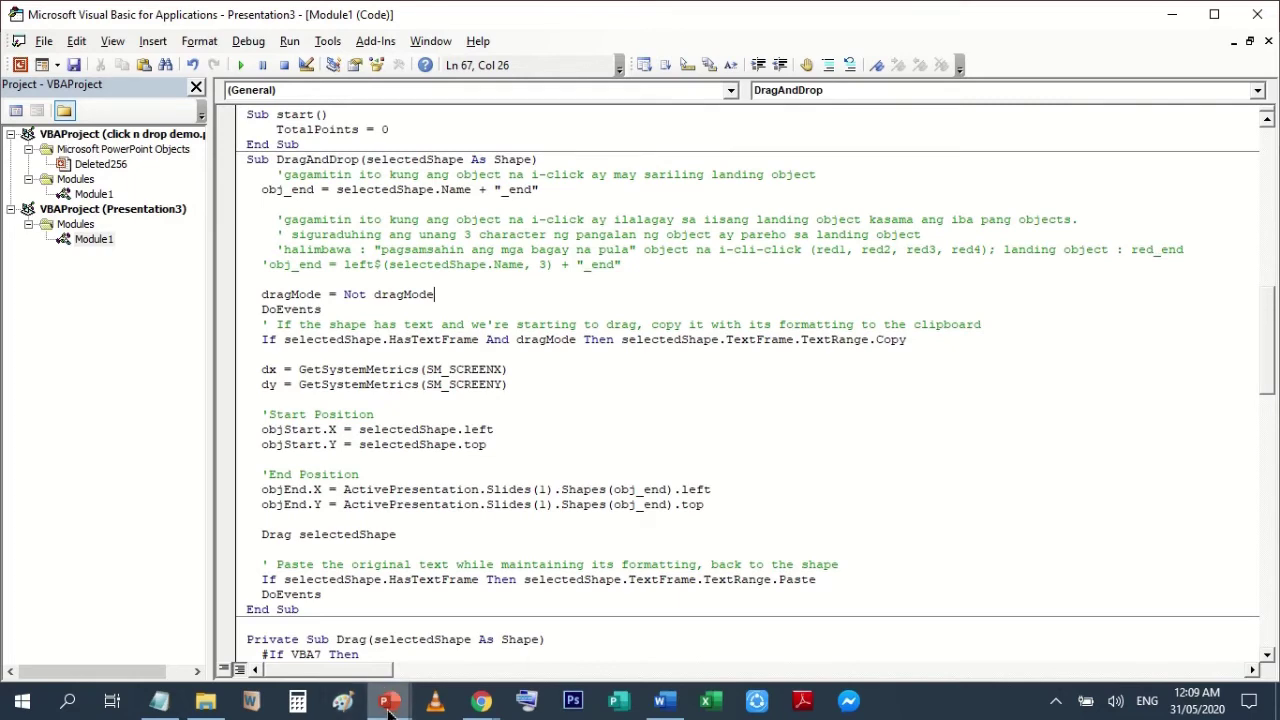
pyautogui.moveTo(389, 703)
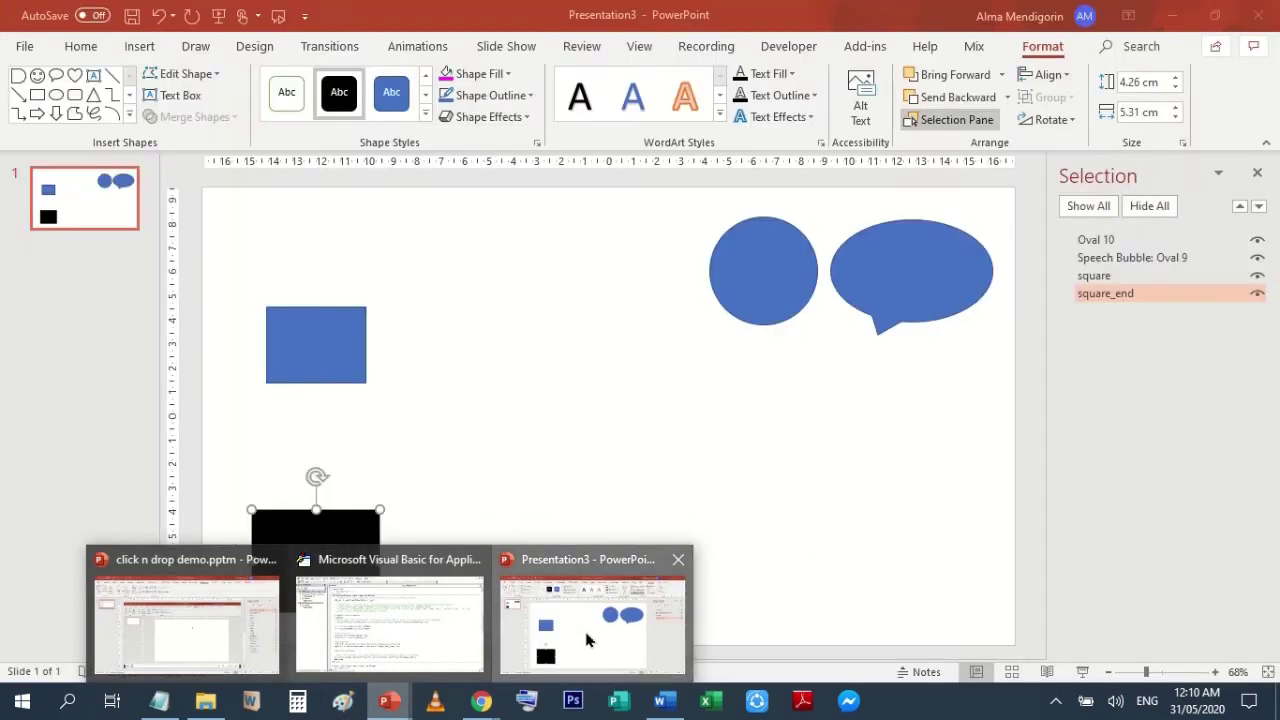
pyautogui.click(590, 636)
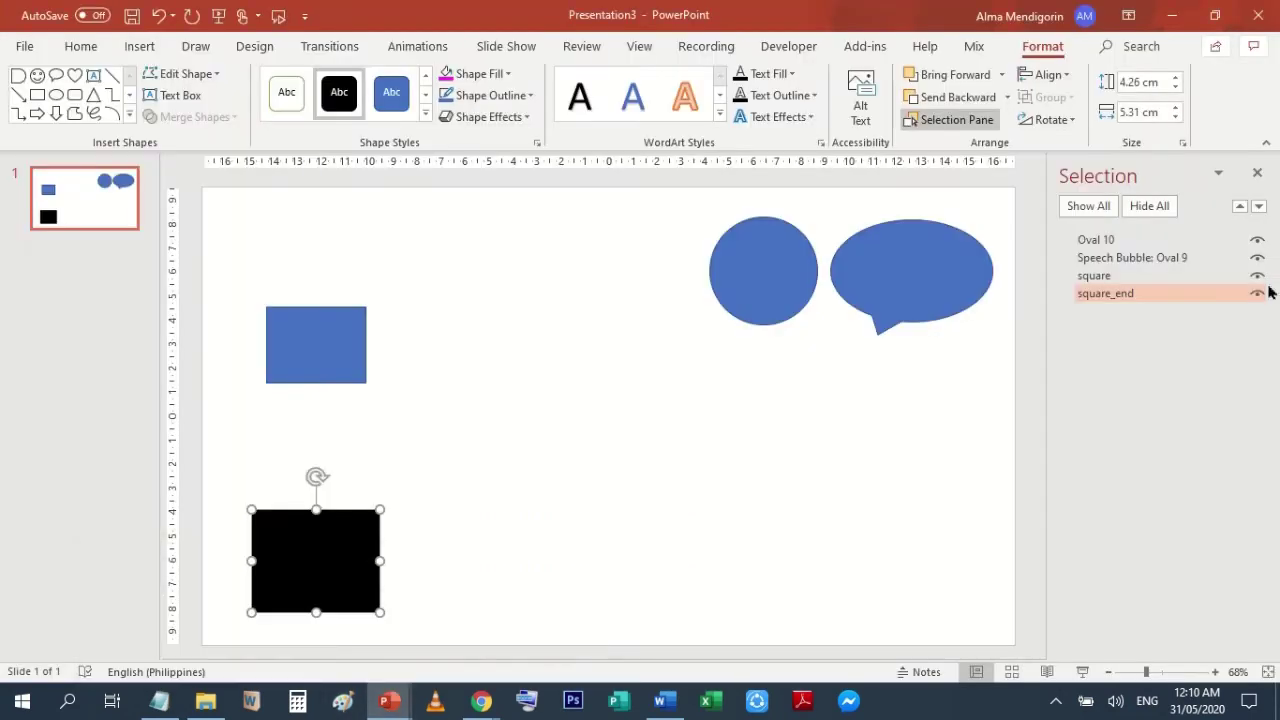
# - Check the square and square_end entries, then rename the blue circle Oval 10 to countdown
pyautogui.click(1112, 293)
pyautogui.click(1103, 278)
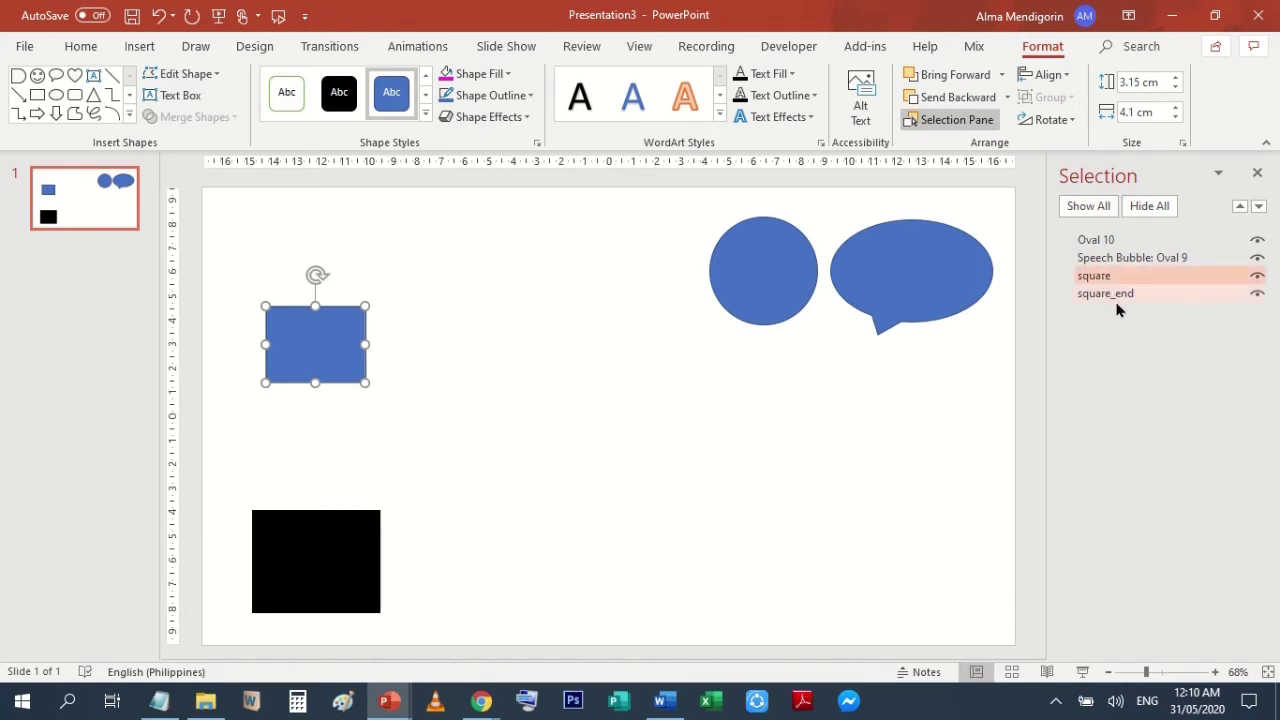
pyautogui.click(1102, 296)
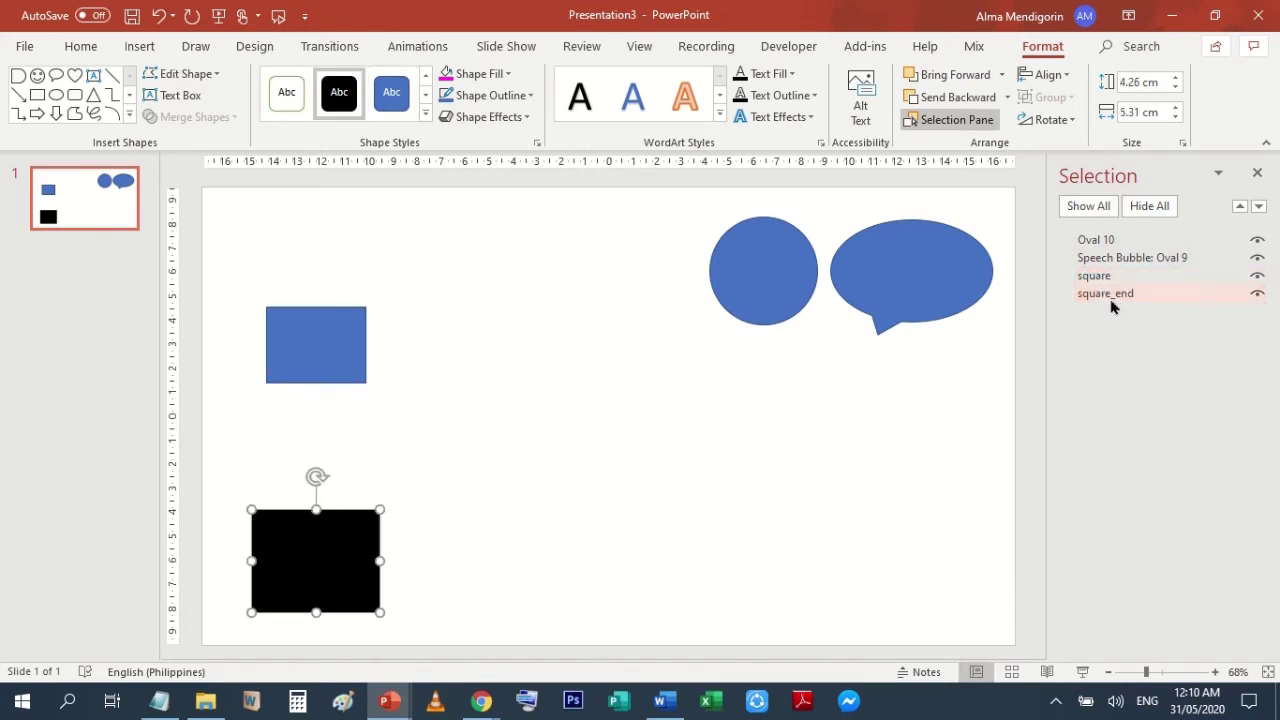
pyautogui.click(1140, 289)
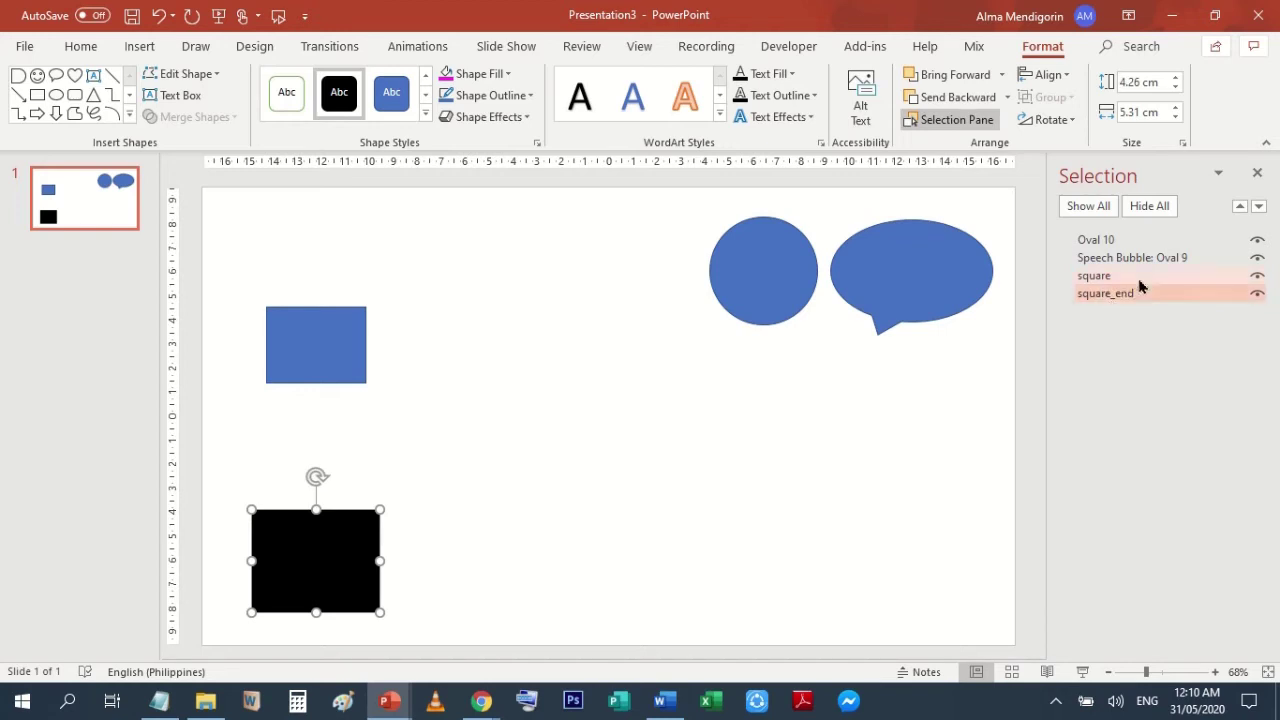
pyautogui.click(454, 446)
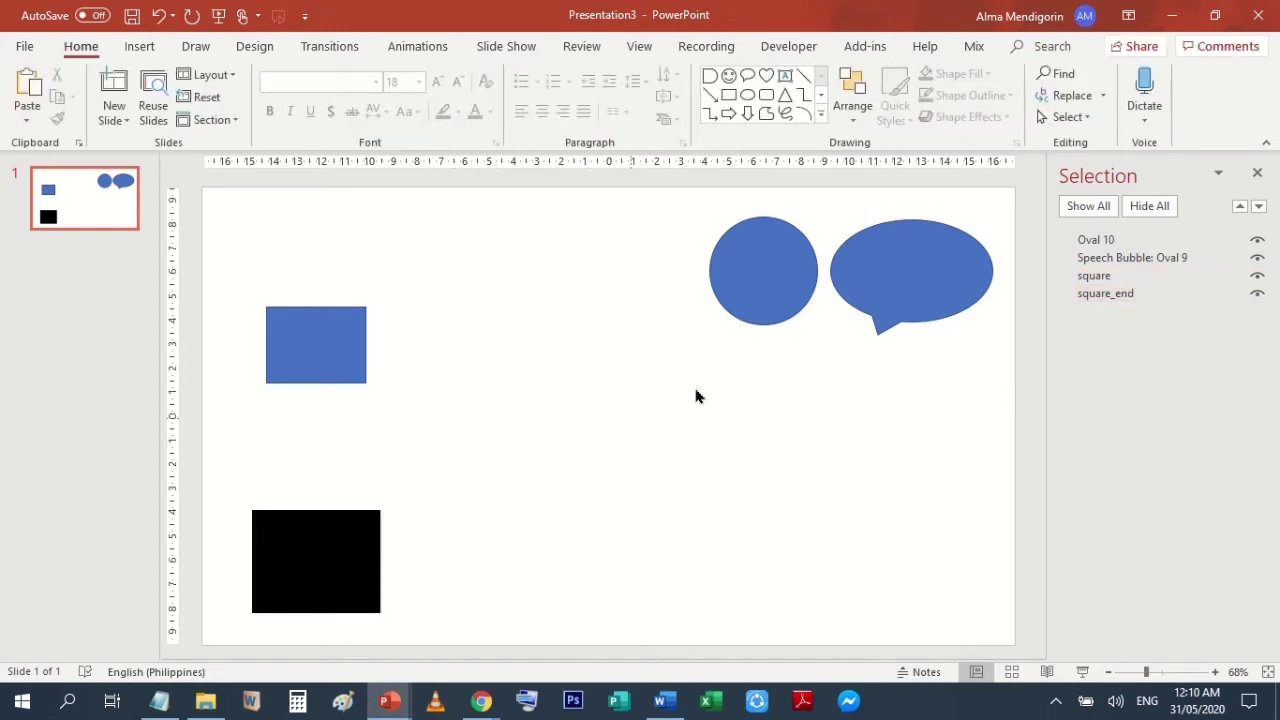
pyautogui.click(771, 288)
pyautogui.doubleClick(1100, 241)
pyautogui.write('countdown')
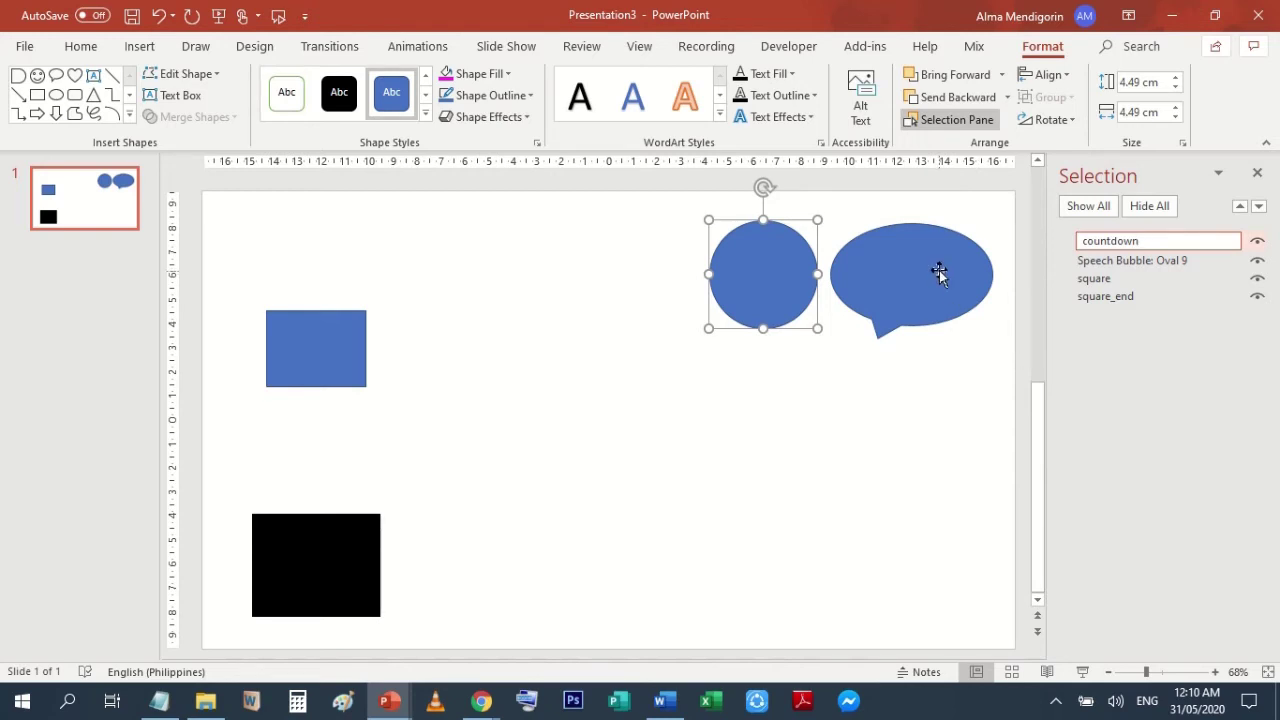
# - Rename the speech bubble to message and finalize the circle's countdown name
pyautogui.click(940, 273)
pyautogui.click(1200, 258)
pyautogui.moveTo(1200, 258); pyautogui.dragTo(914, 237)
pyautogui.write('message')
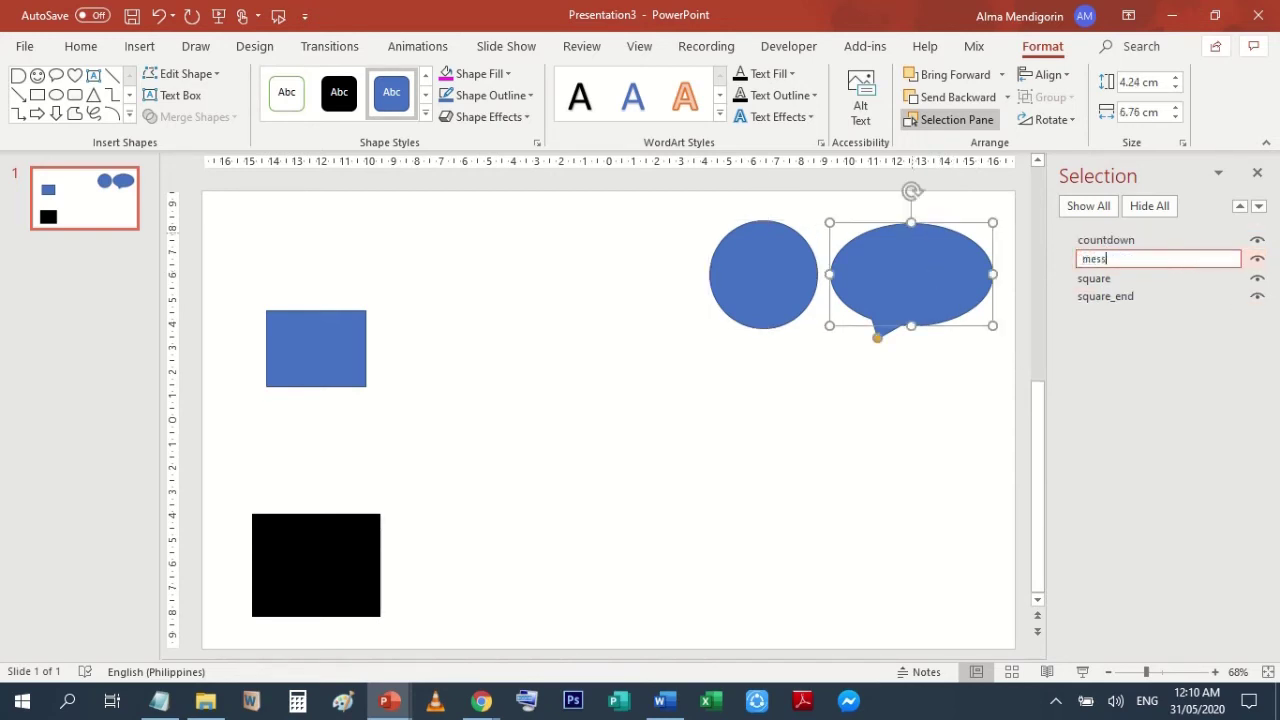
pyautogui.click(763, 274)
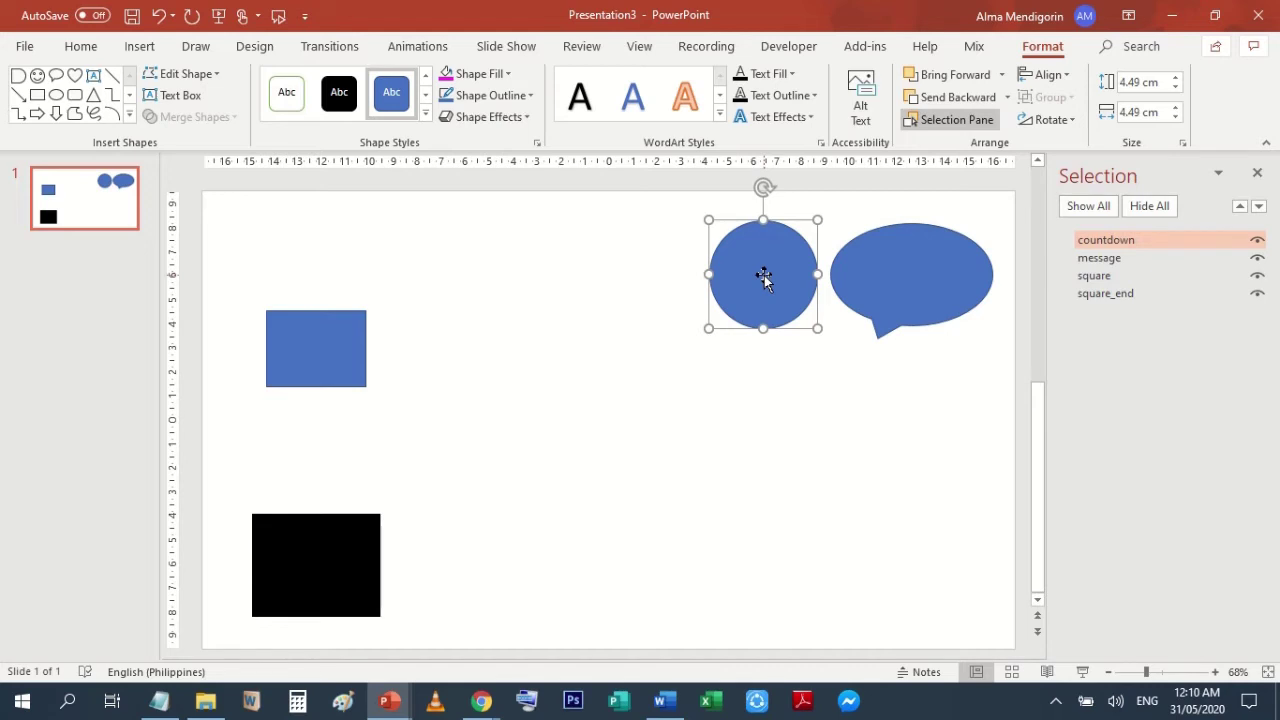
pyautogui.click(1100, 241)
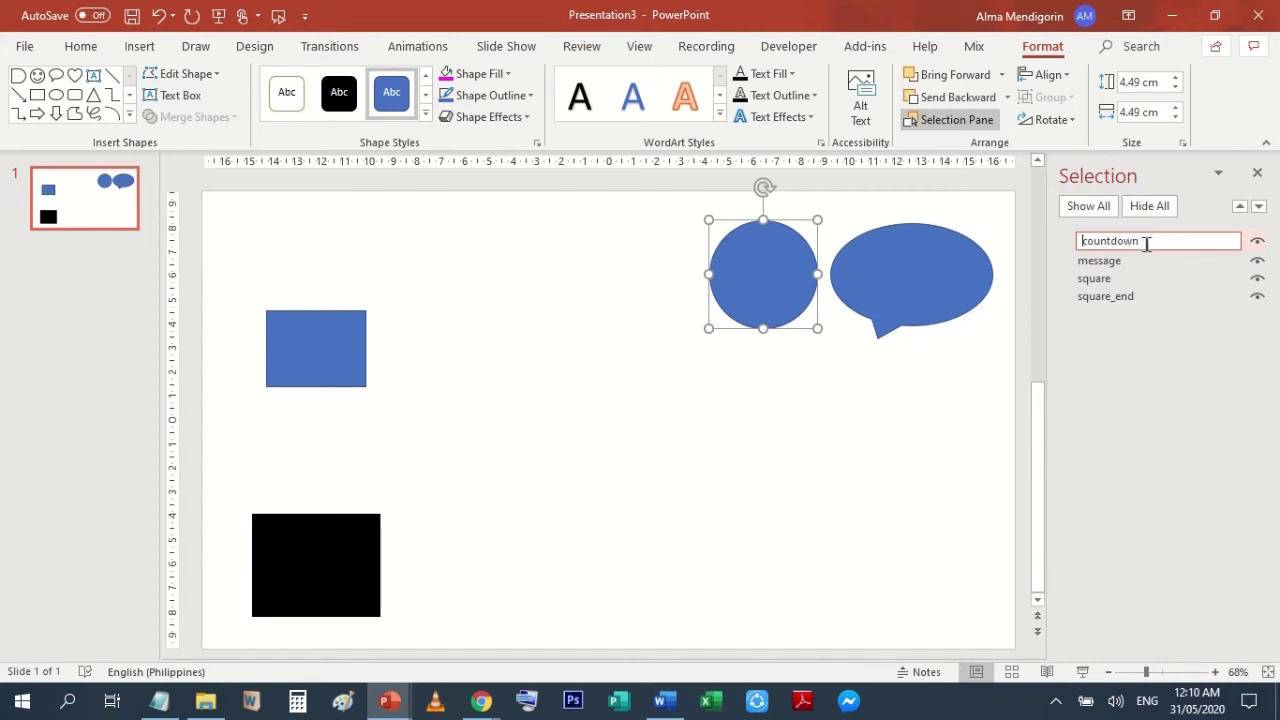
pyautogui.click(963, 256)
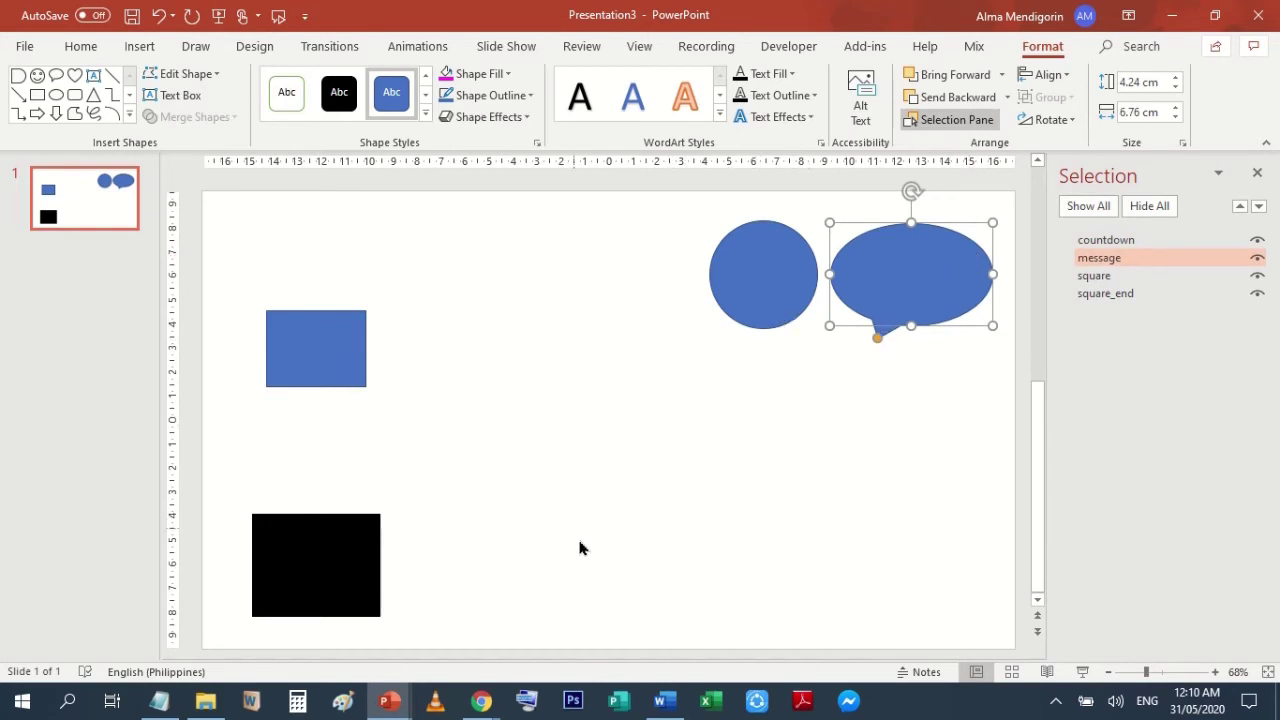
pyautogui.click(388, 708)
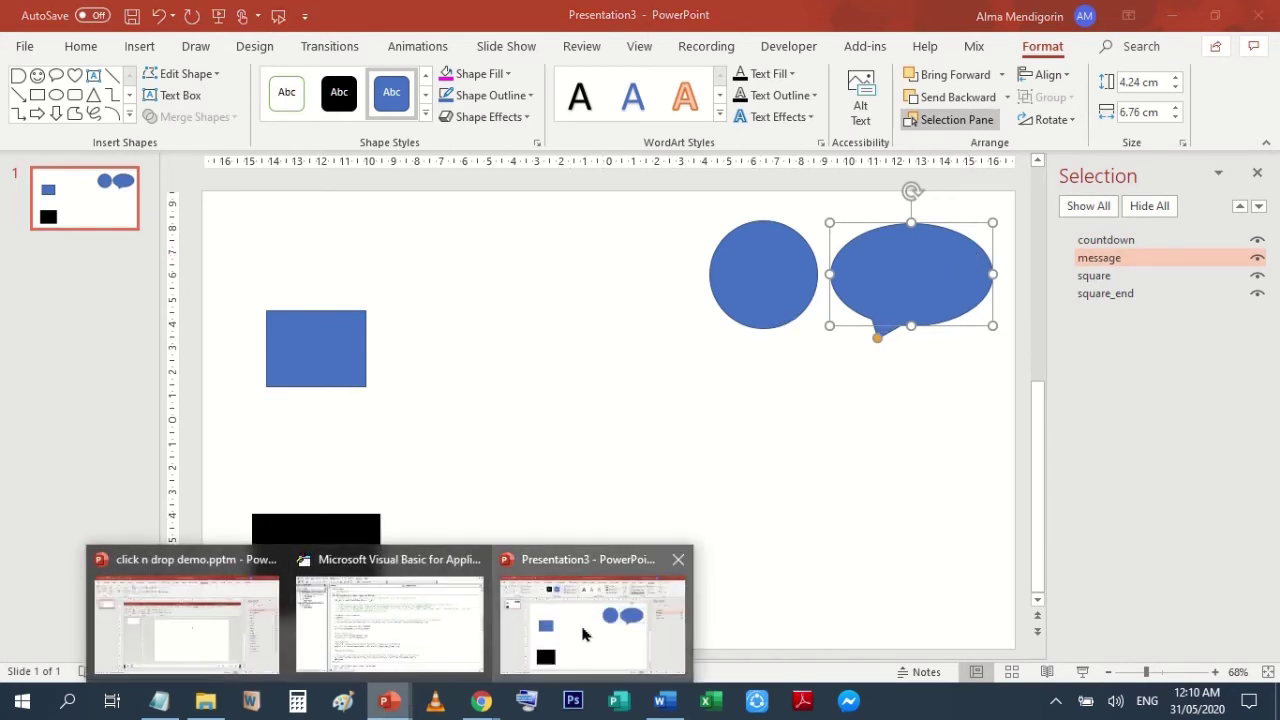
pyautogui.click(385, 612)
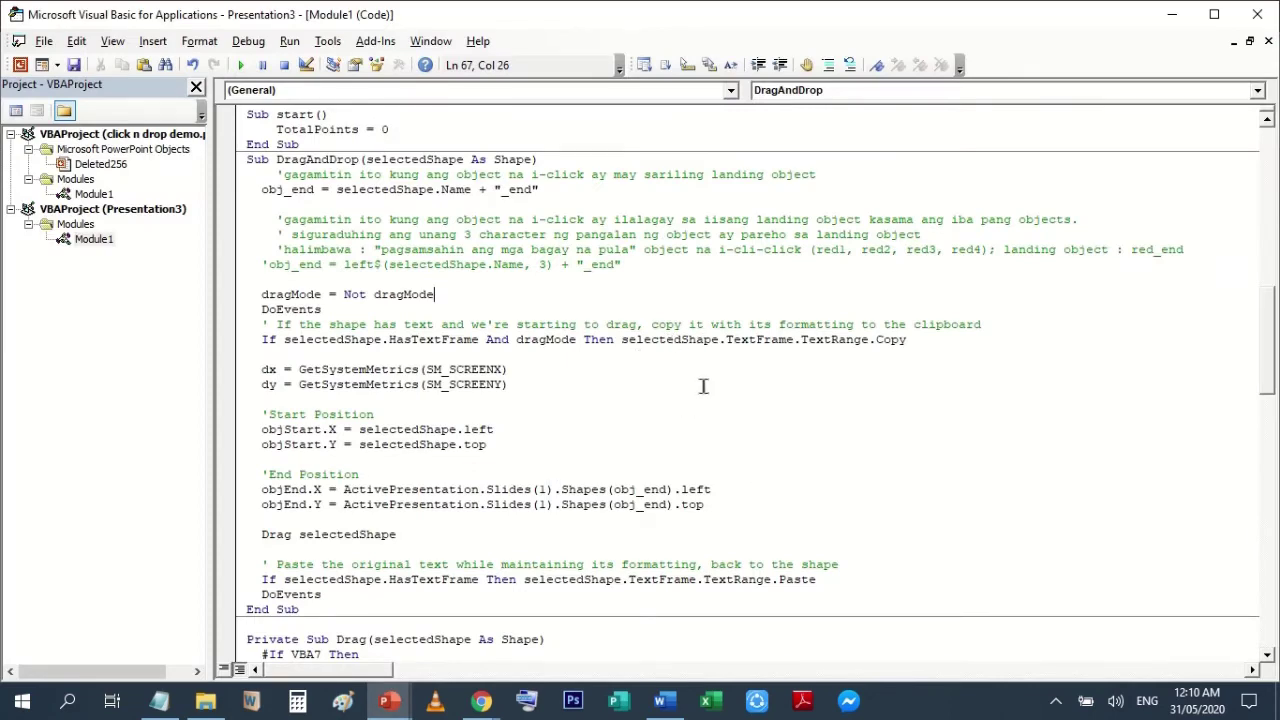
pyautogui.scroll(-1, 704, 390)
pyautogui.scroll(-3, 704, 392)
pyautogui.scroll(-3, 703, 392)
pyautogui.scroll(-3, 703, 392)
pyautogui.scroll(-4, 703, 392)
pyautogui.scroll(-3, 702, 392)
pyautogui.scroll(-5, 702, 392)
pyautogui.scroll(-1, 702, 392)
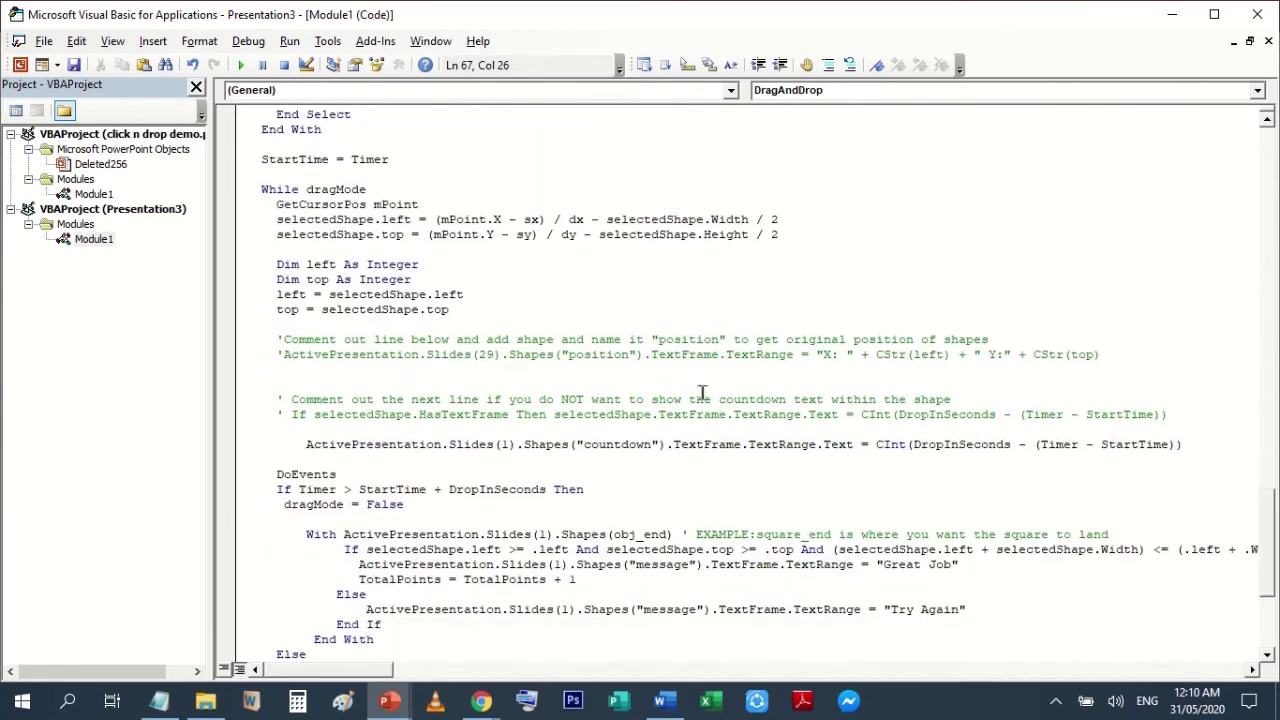
pyautogui.scroll(-1, 702, 392)
pyautogui.click(636, 401)
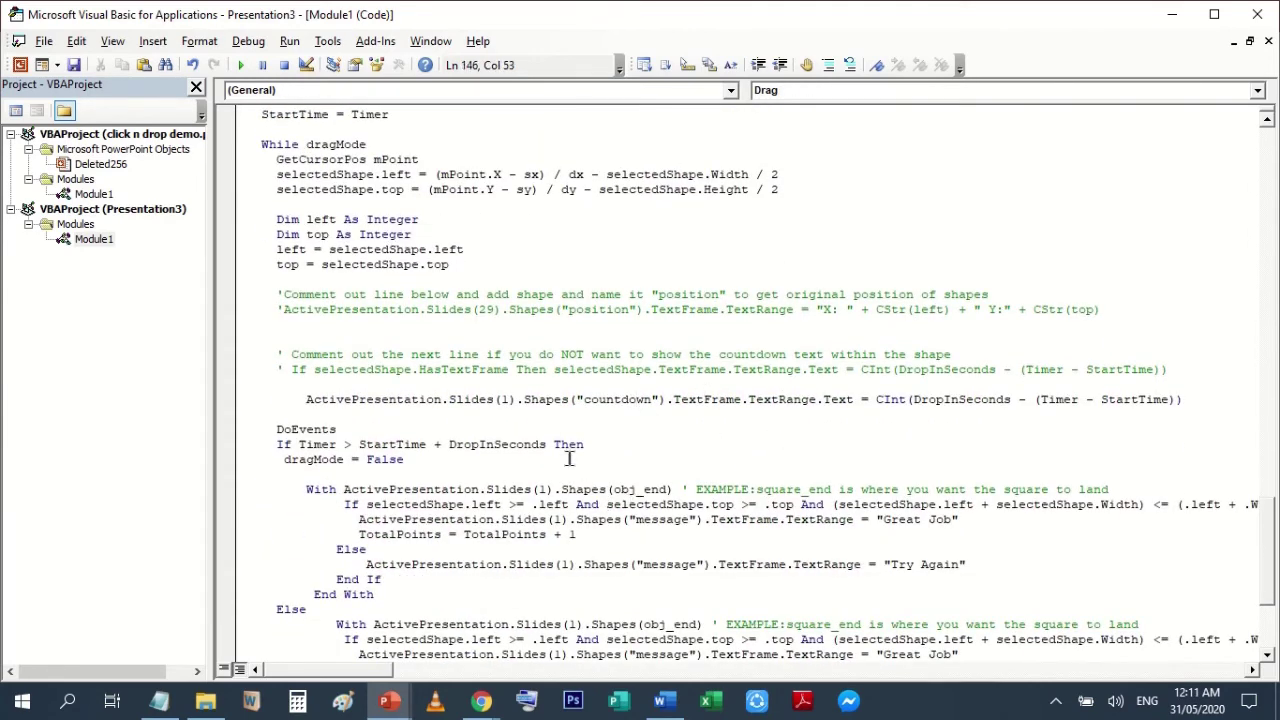
pyautogui.moveTo(628, 402); pyautogui.dragTo(620, 402)
pyautogui.click(635, 401)
pyautogui.scroll(-1, 732, 490)
pyautogui.click(591, 476)
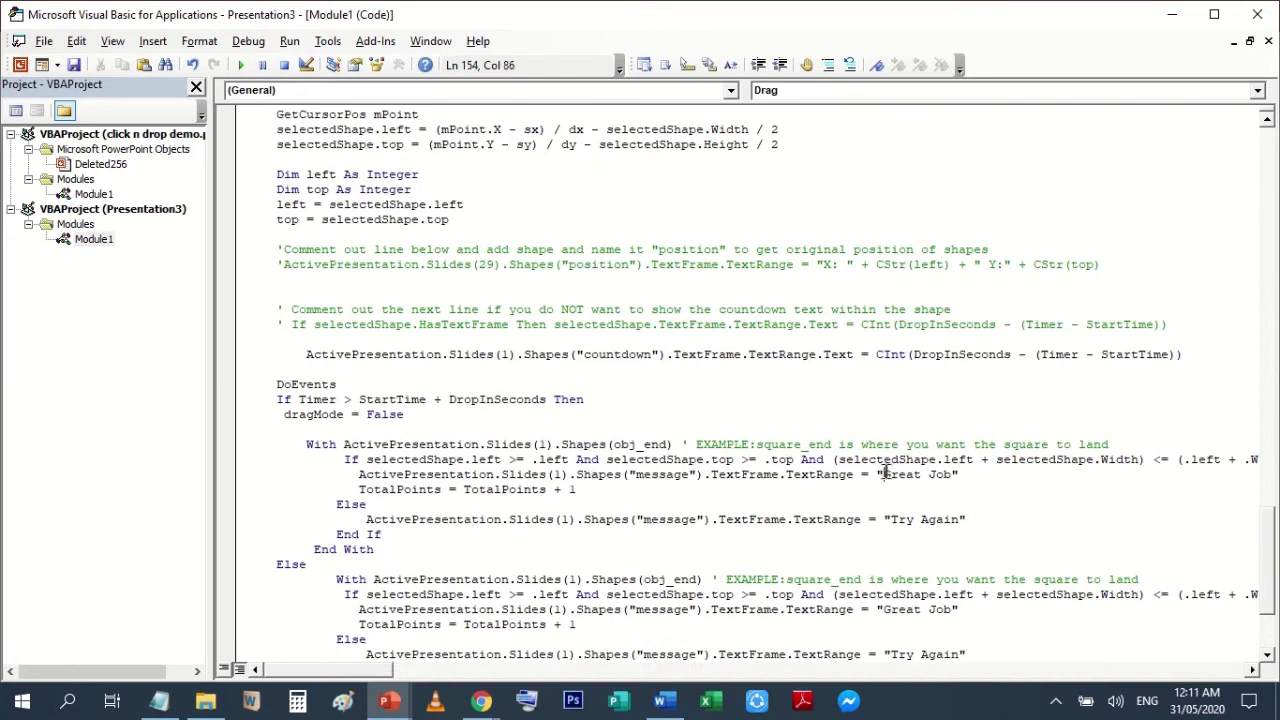
pyautogui.moveTo(884, 474); pyautogui.dragTo(944, 476)
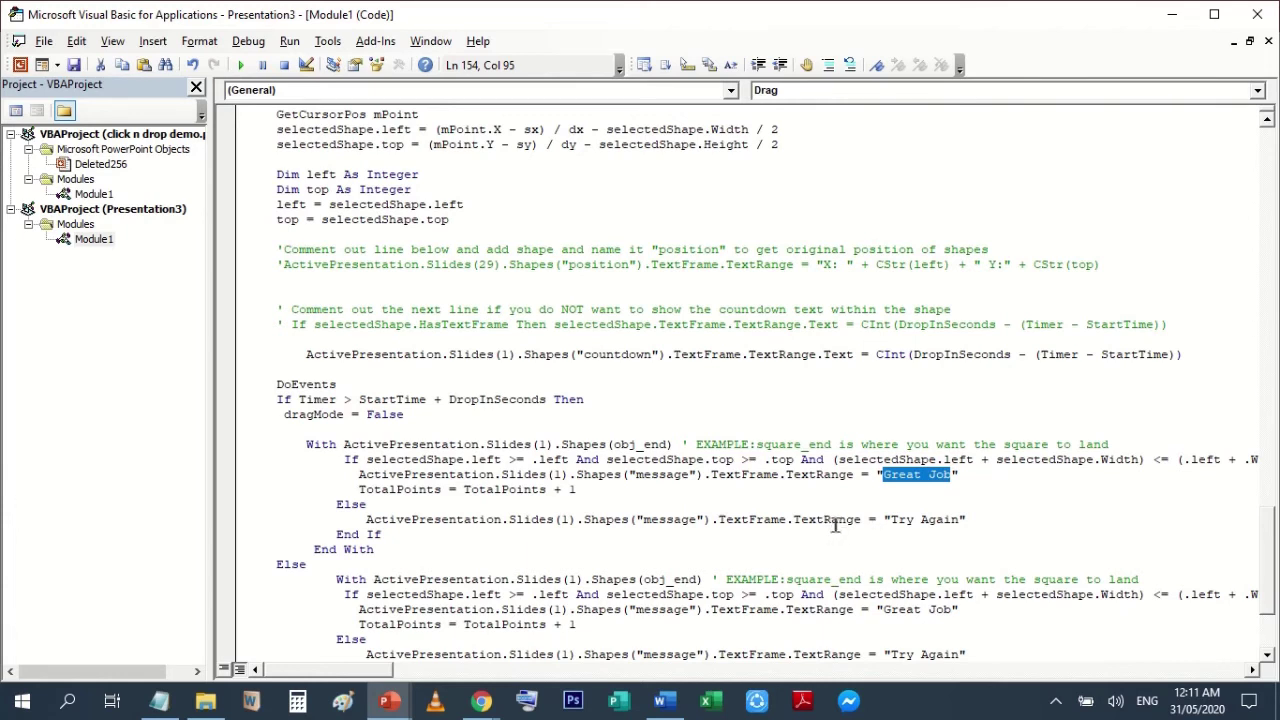
pyautogui.click(783, 521)
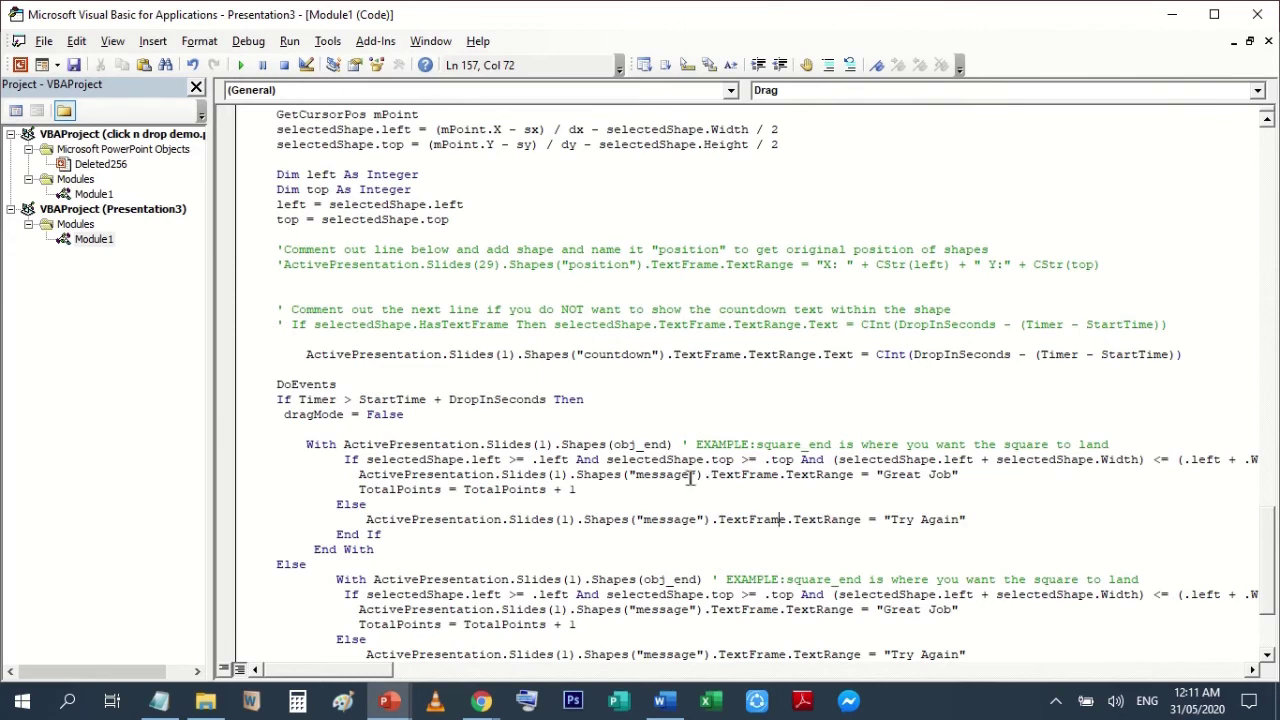
pyautogui.moveTo(690, 478); pyautogui.dragTo(635, 477)
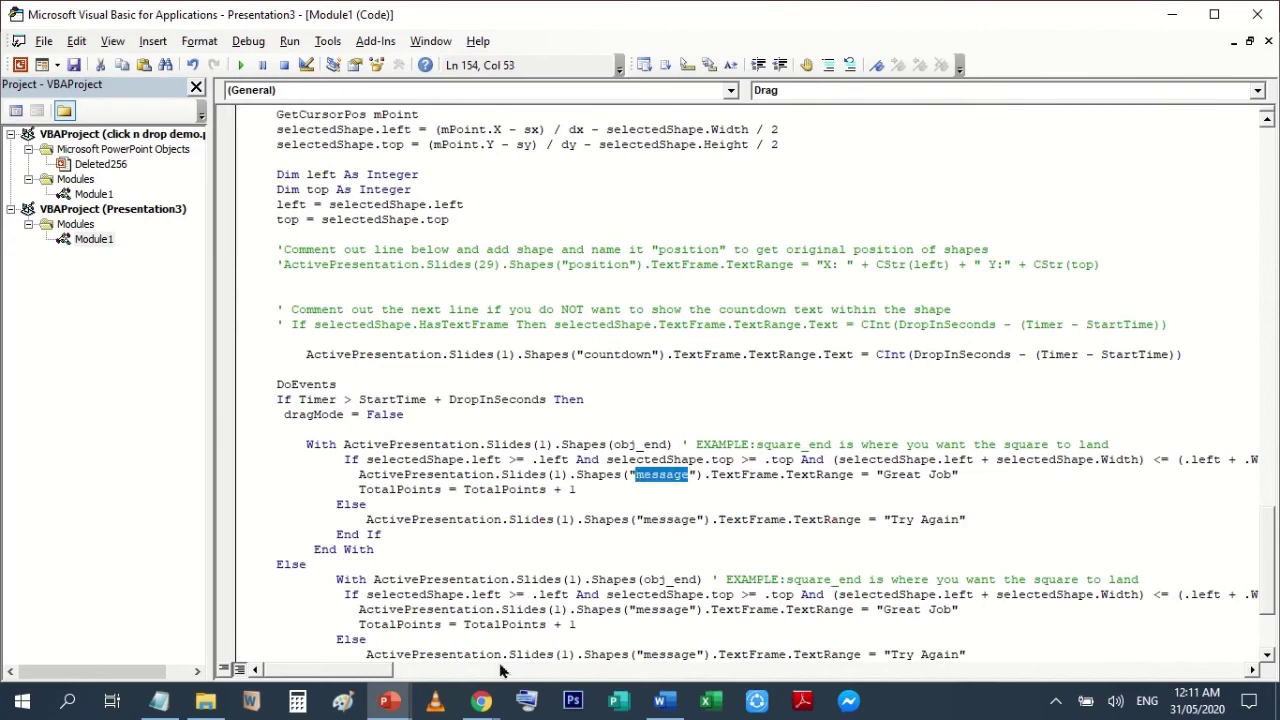
pyautogui.click(391, 704)
pyautogui.click(583, 630)
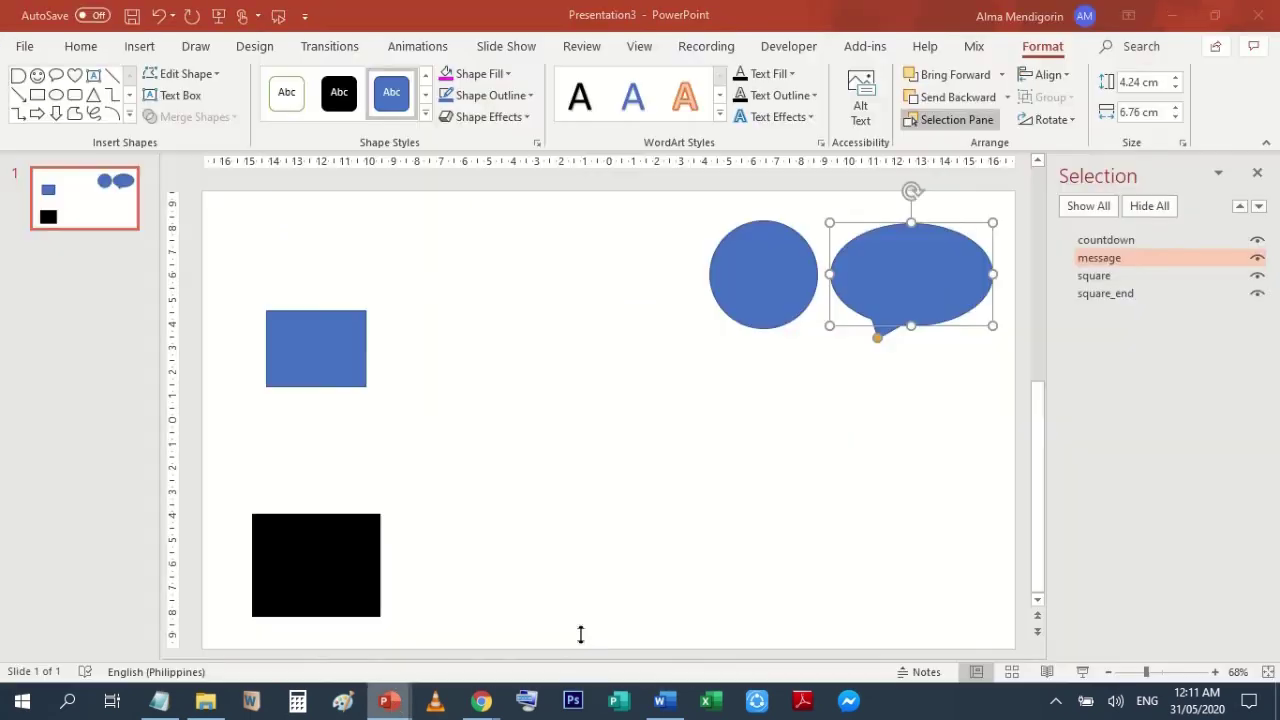
pyautogui.click(873, 477)
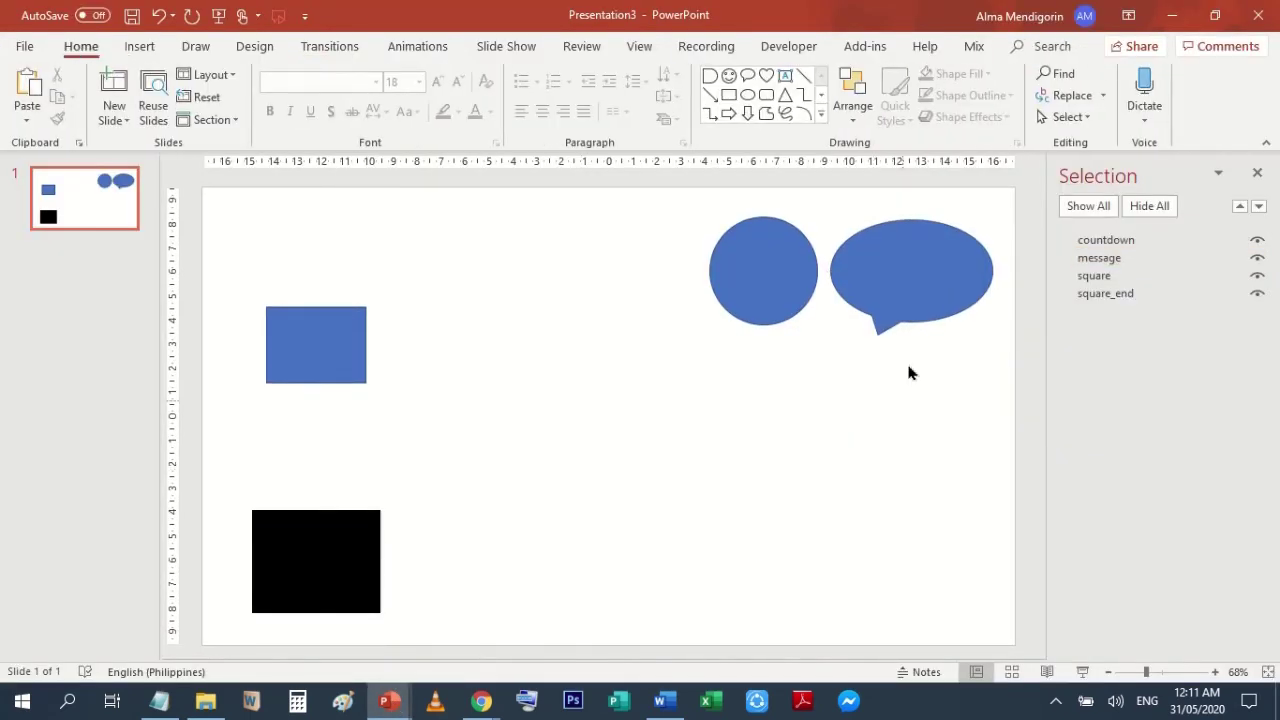
pyautogui.click(938, 276)
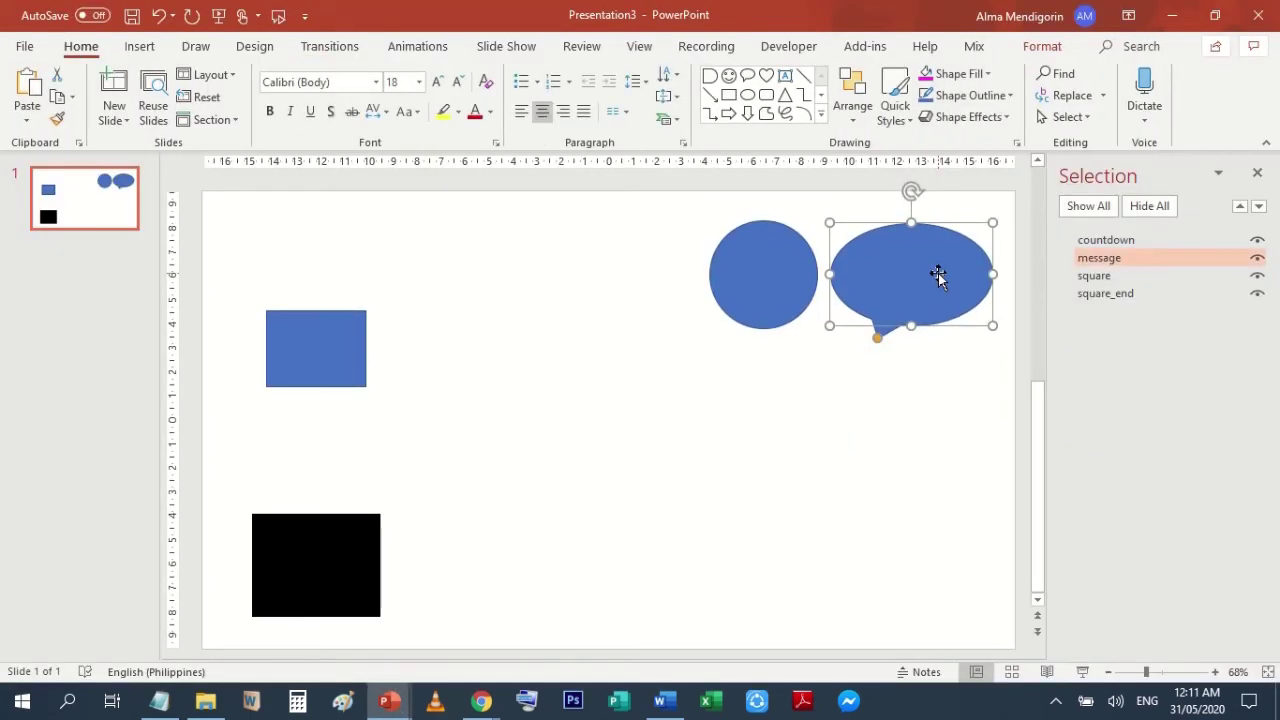
pyautogui.click(760, 268)
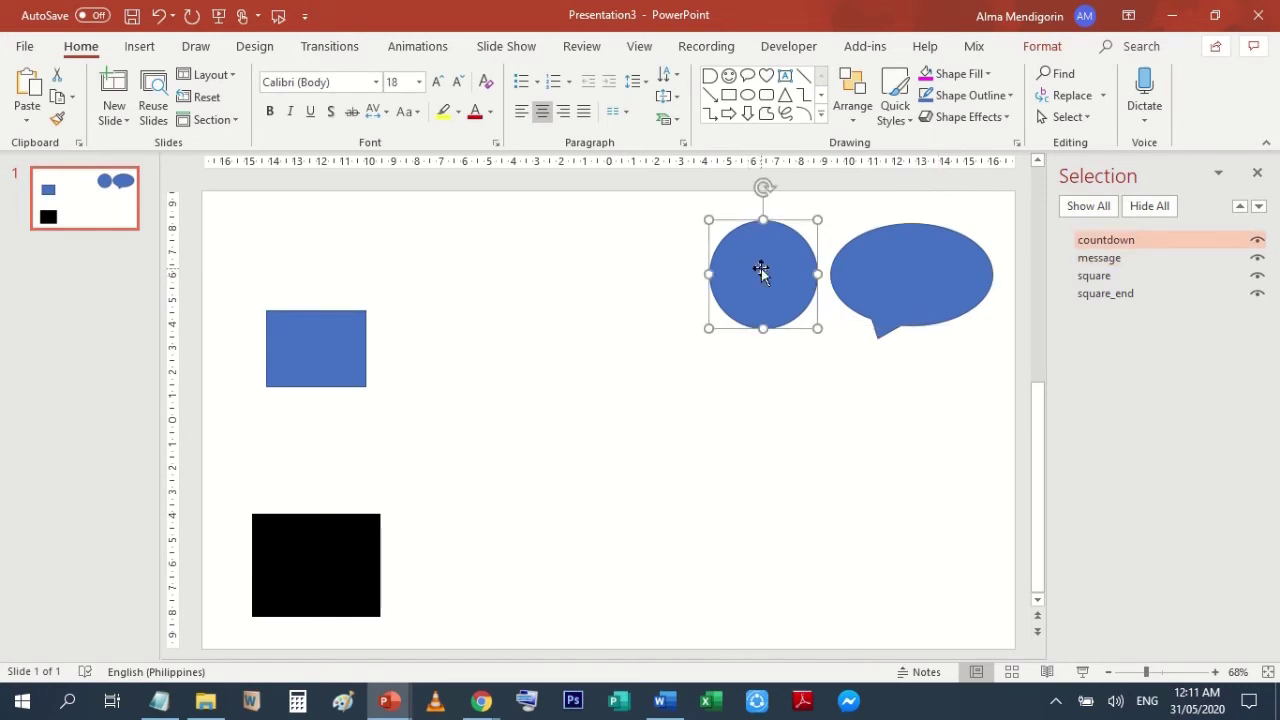
pyautogui.click(920, 280)
pyautogui.click(792, 268)
pyautogui.click(905, 272)
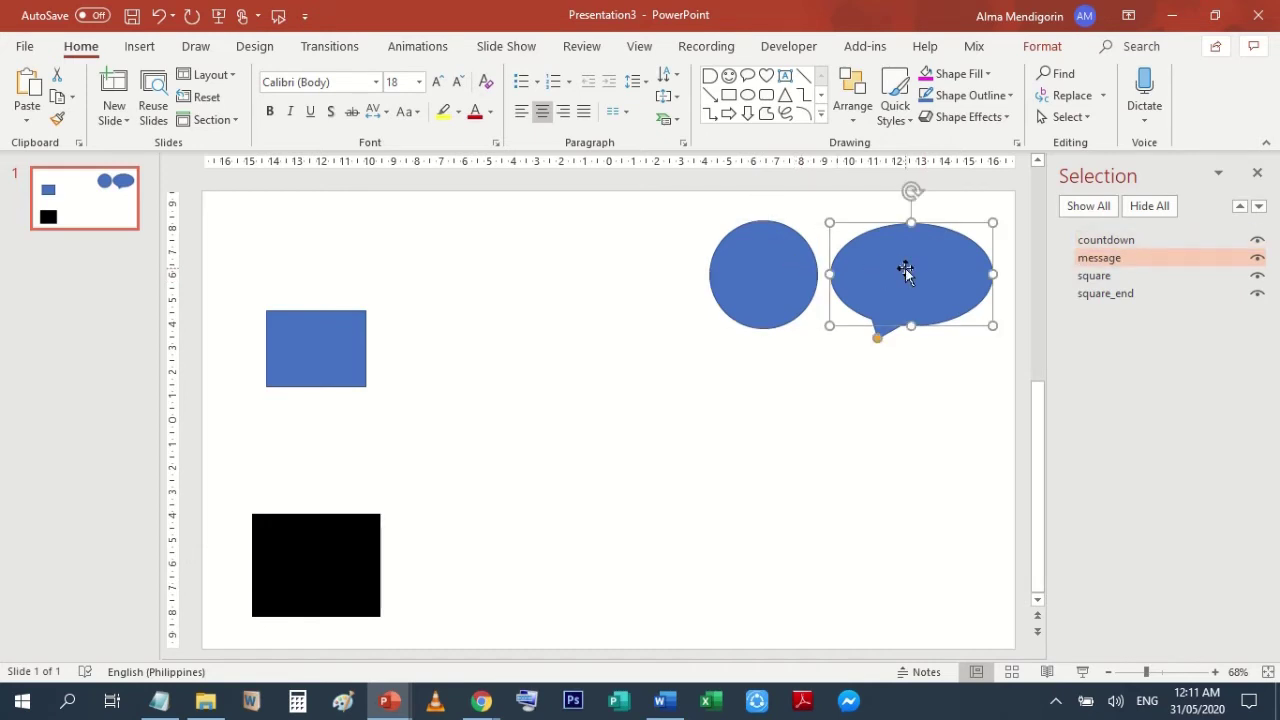
pyautogui.click(325, 340)
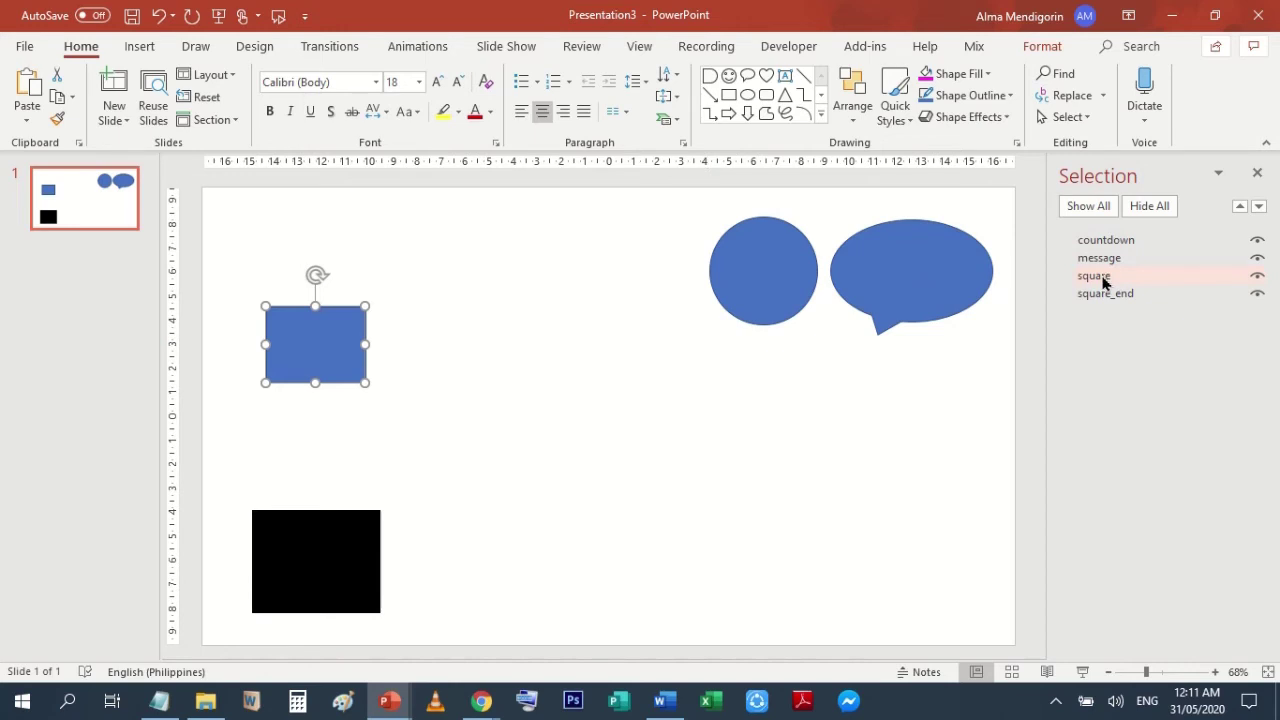
pyautogui.click(1103, 280)
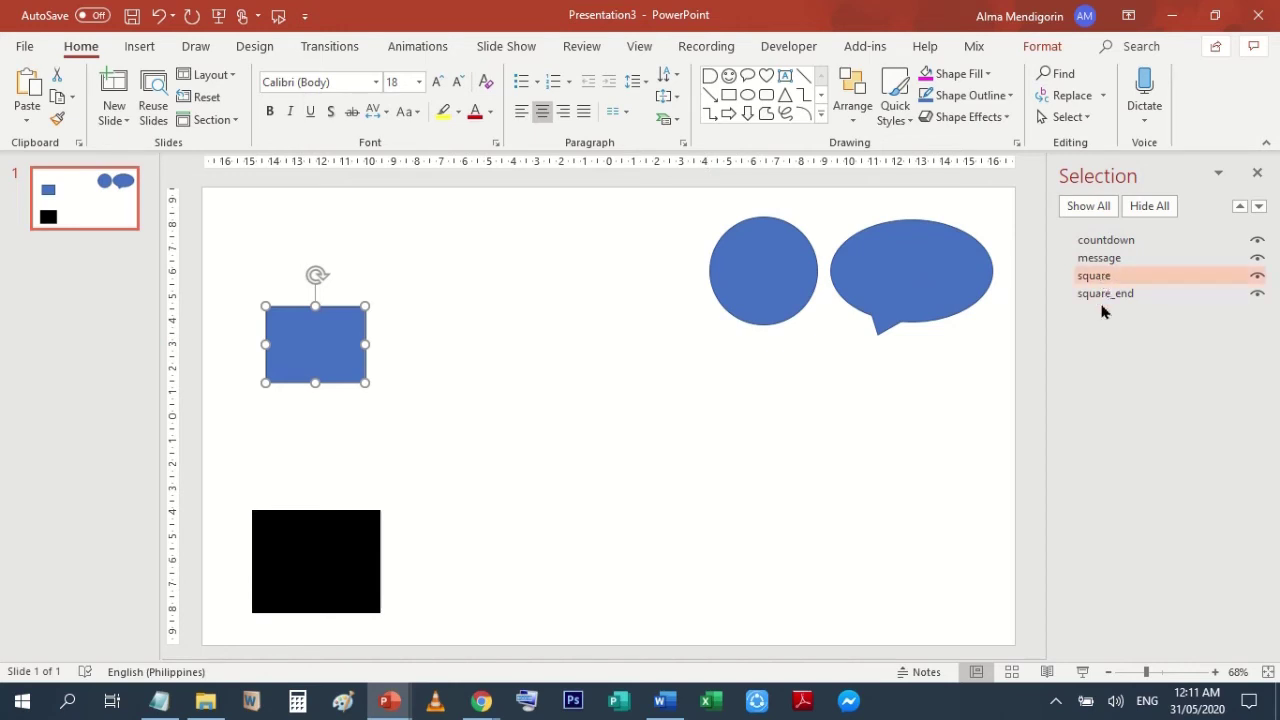
pyautogui.click(358, 540)
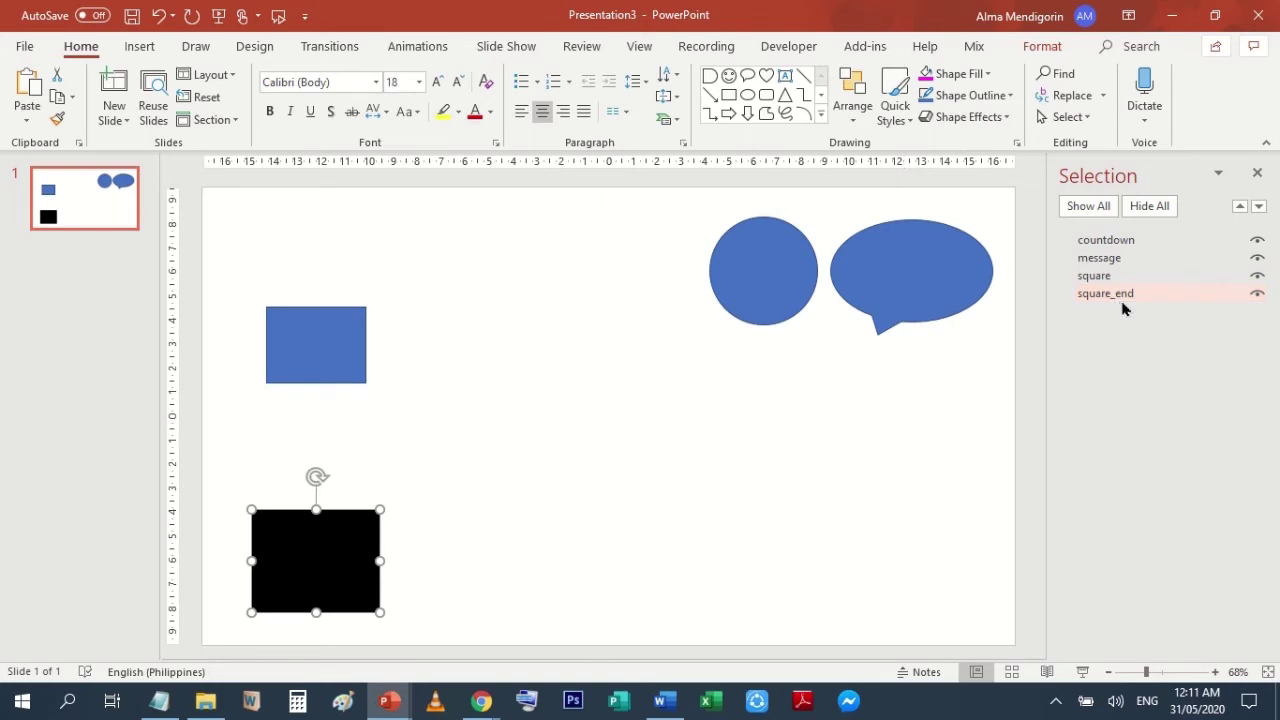
pyautogui.click(612, 485)
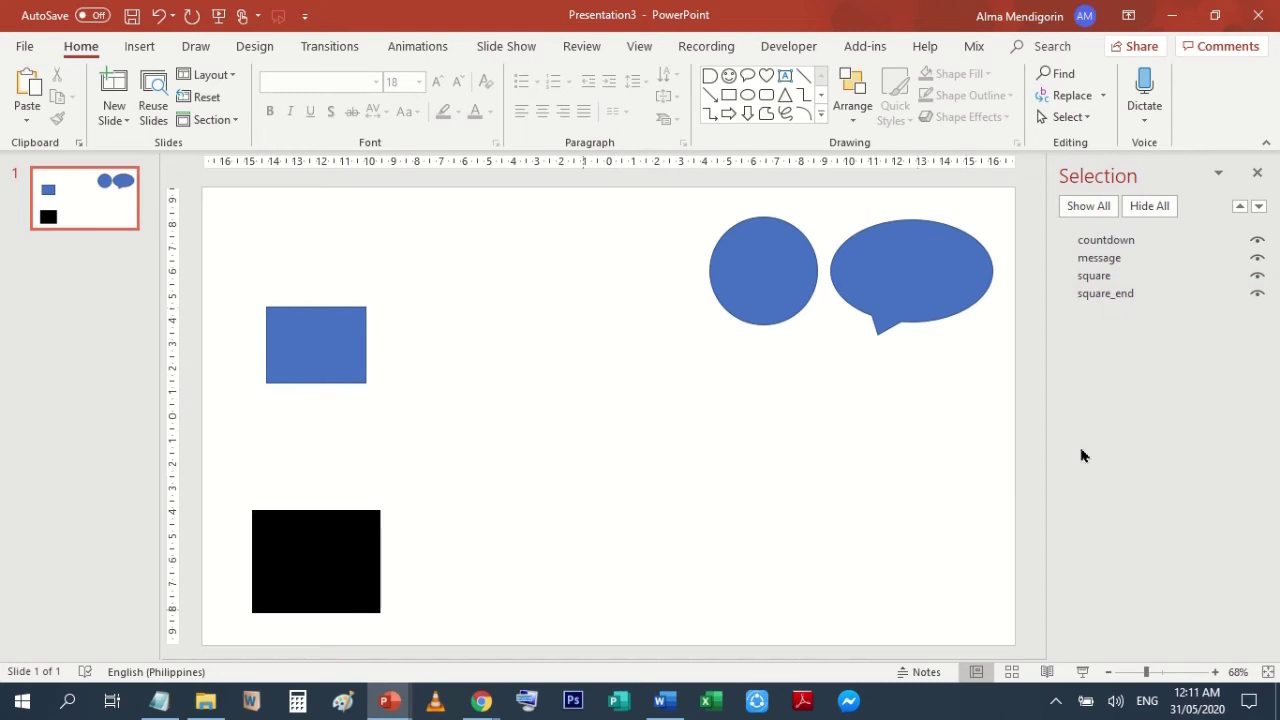
pyautogui.click(340, 332)
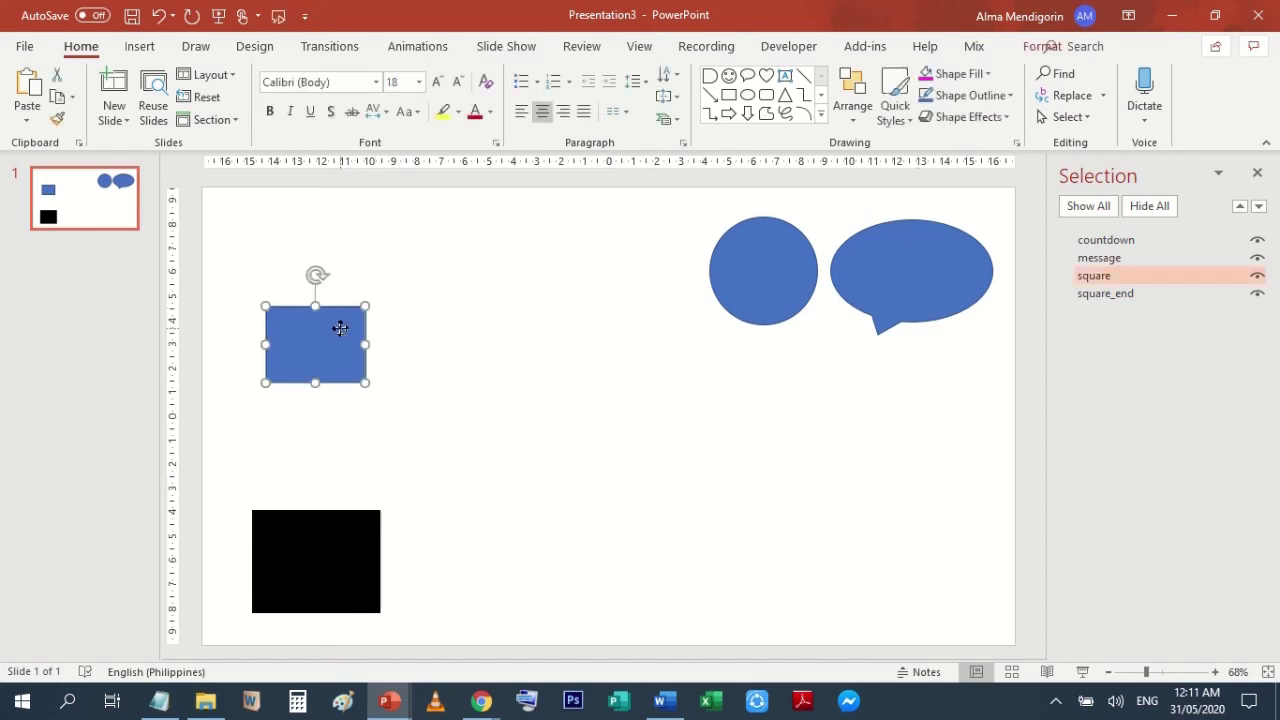
# - Give the blue square an Insert > Action of Run macro DragAndDrop, then return to the VBA editor
pyautogui.click(140, 47)
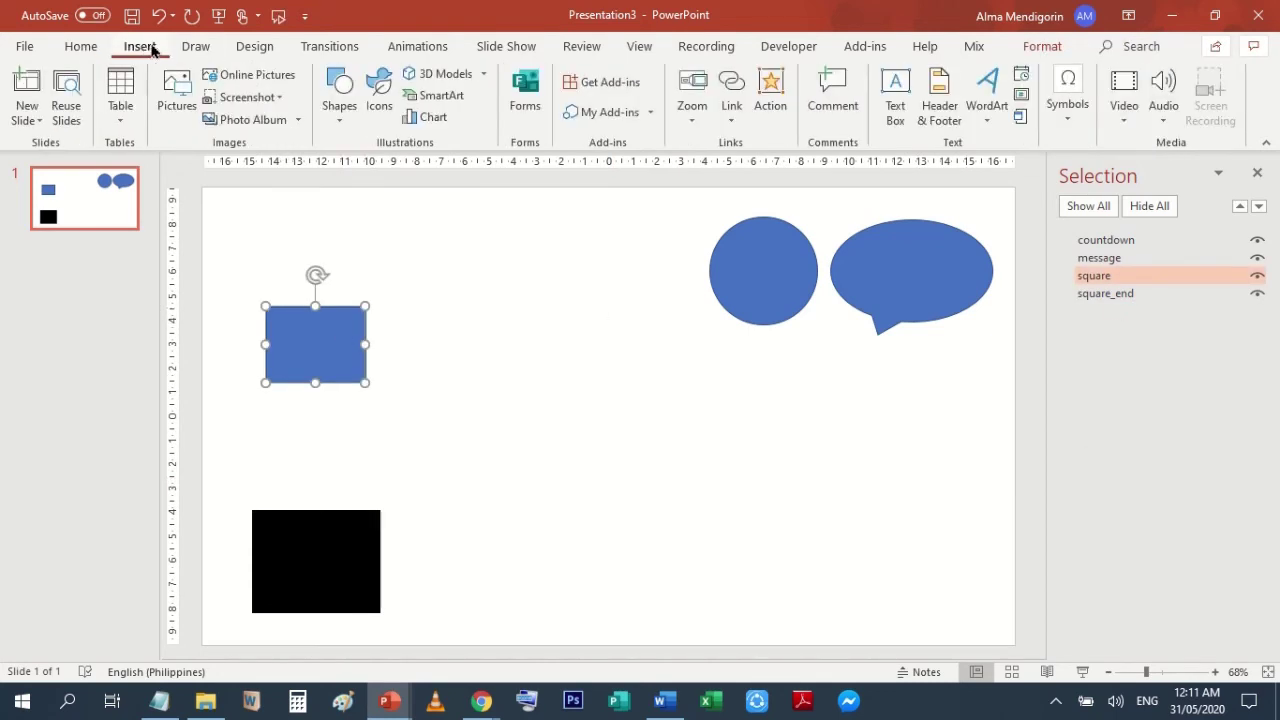
pyautogui.click(776, 86)
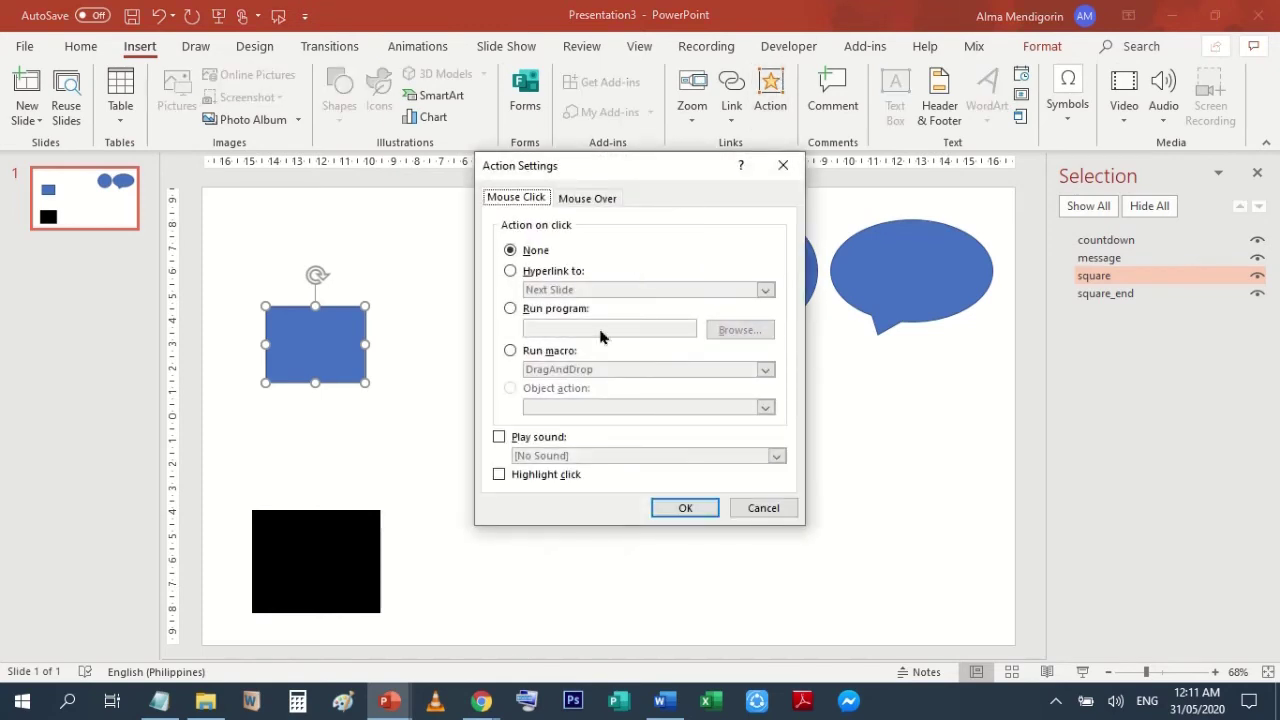
pyautogui.click(562, 351)
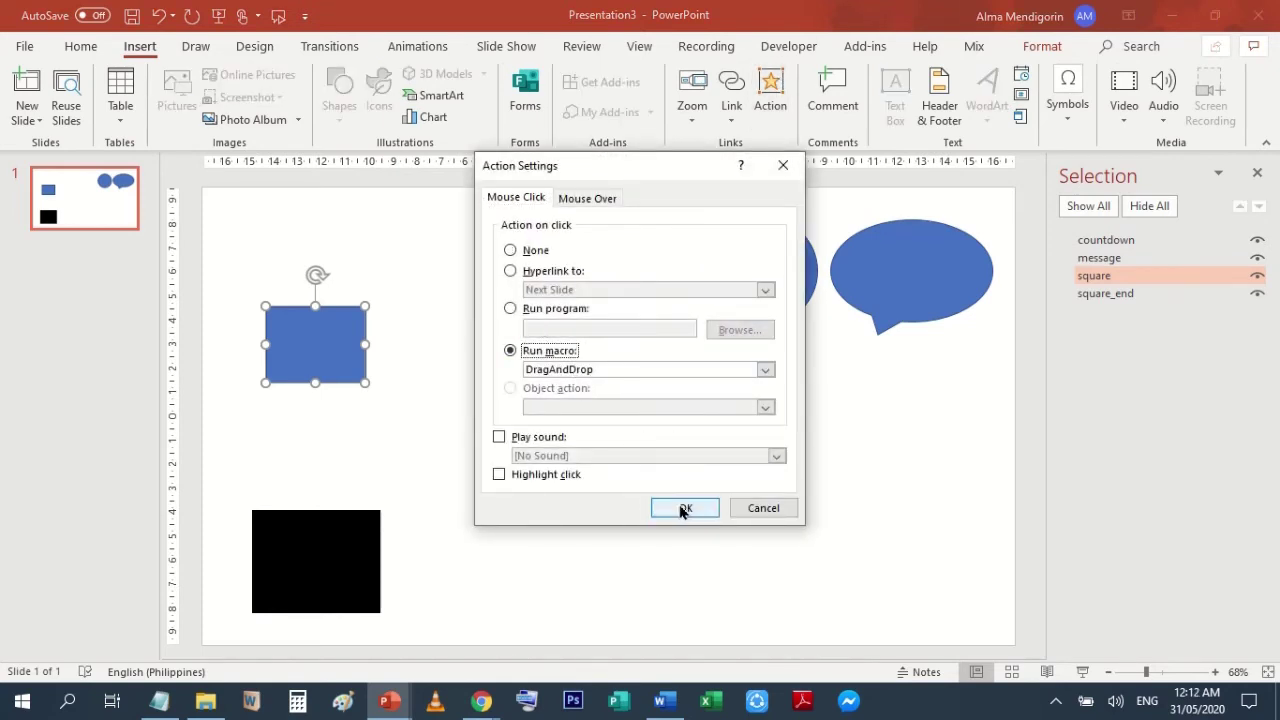
pyautogui.click(683, 510)
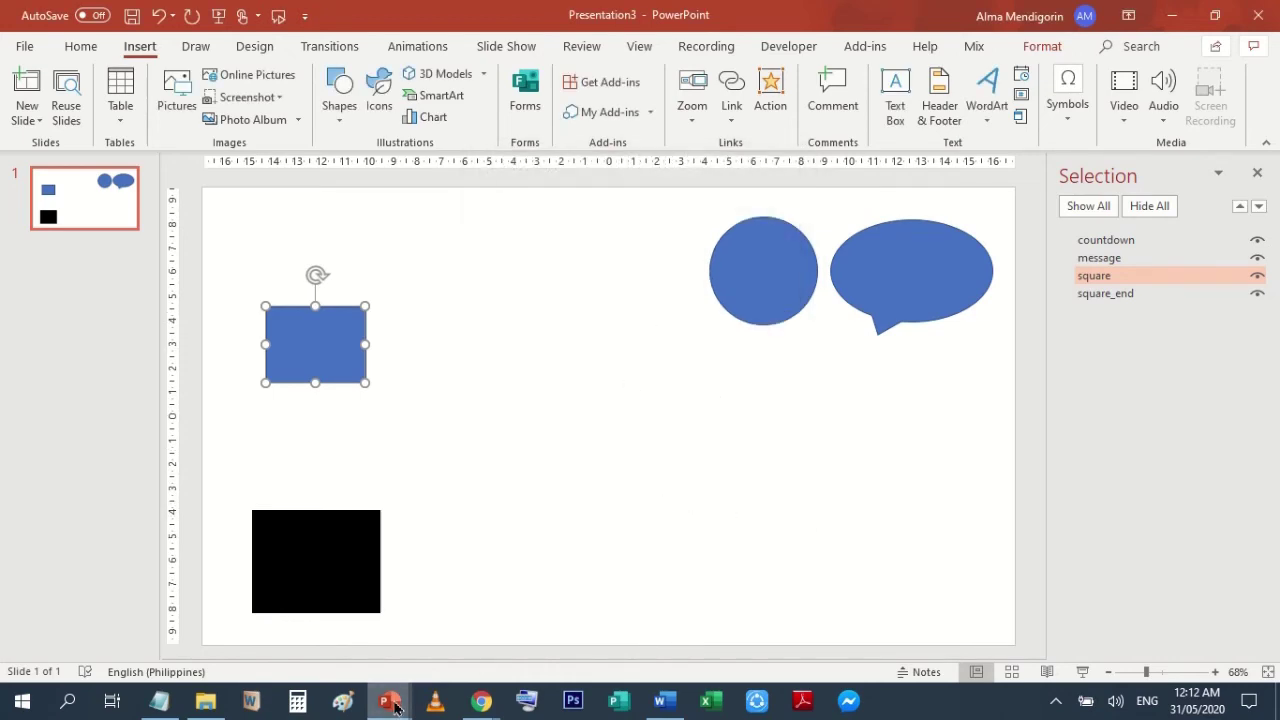
pyautogui.moveTo(395, 707)
pyautogui.click(445, 620)
pyautogui.scroll(12, 538, 404)
pyautogui.scroll(4, 535, 406)
pyautogui.scroll(5, 540, 415)
pyautogui.scroll(7, 548, 430)
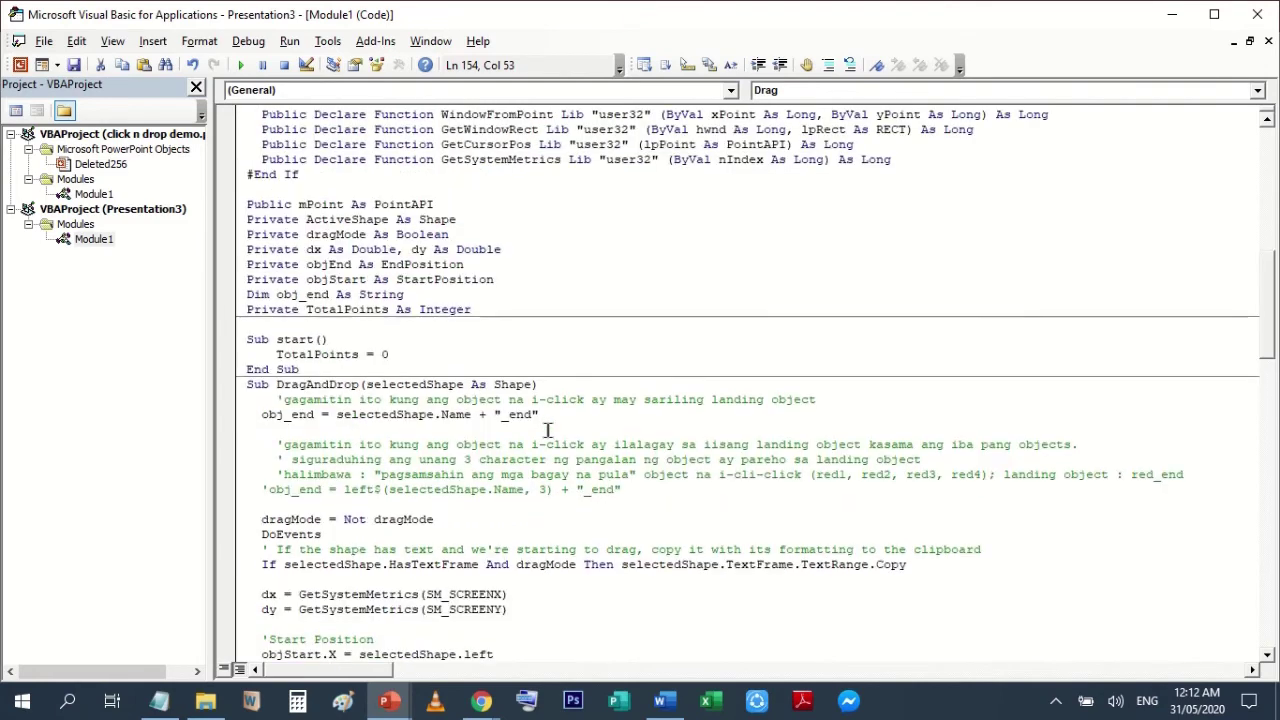
pyautogui.scroll(4, 548, 430)
pyautogui.scroll(-4, 396, 635)
pyautogui.click(320, 384)
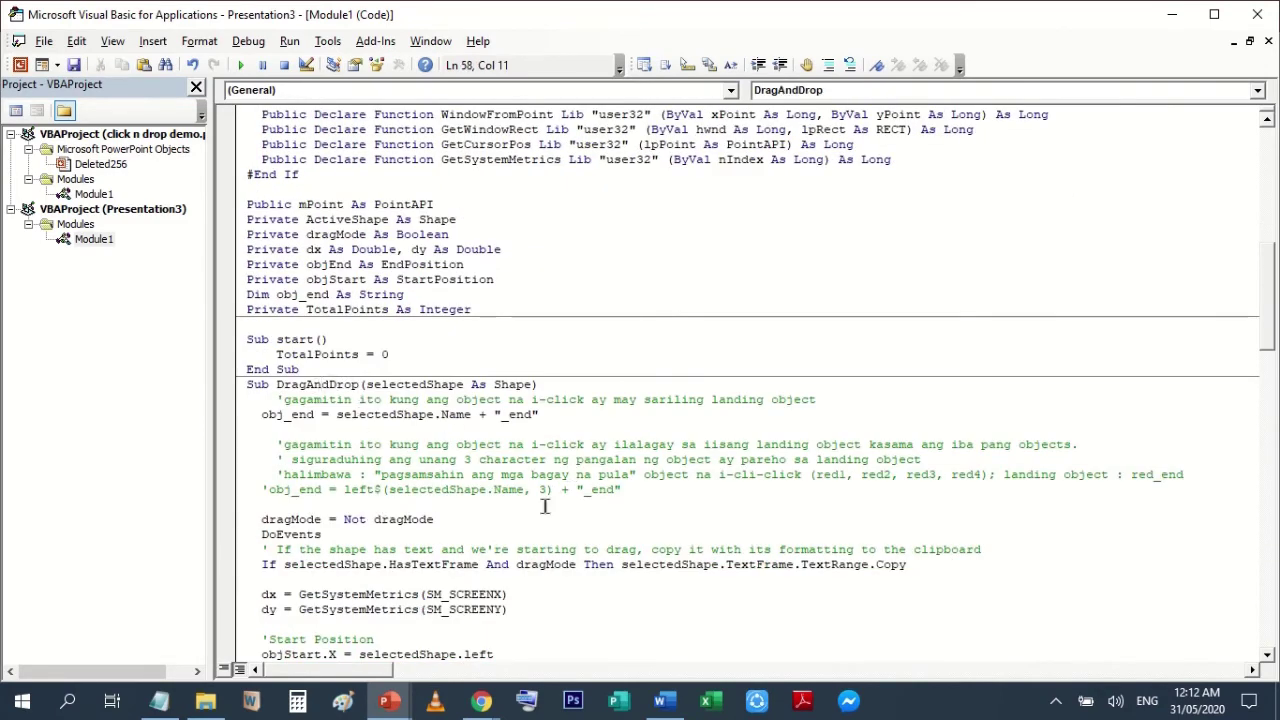
pyautogui.click(394, 707)
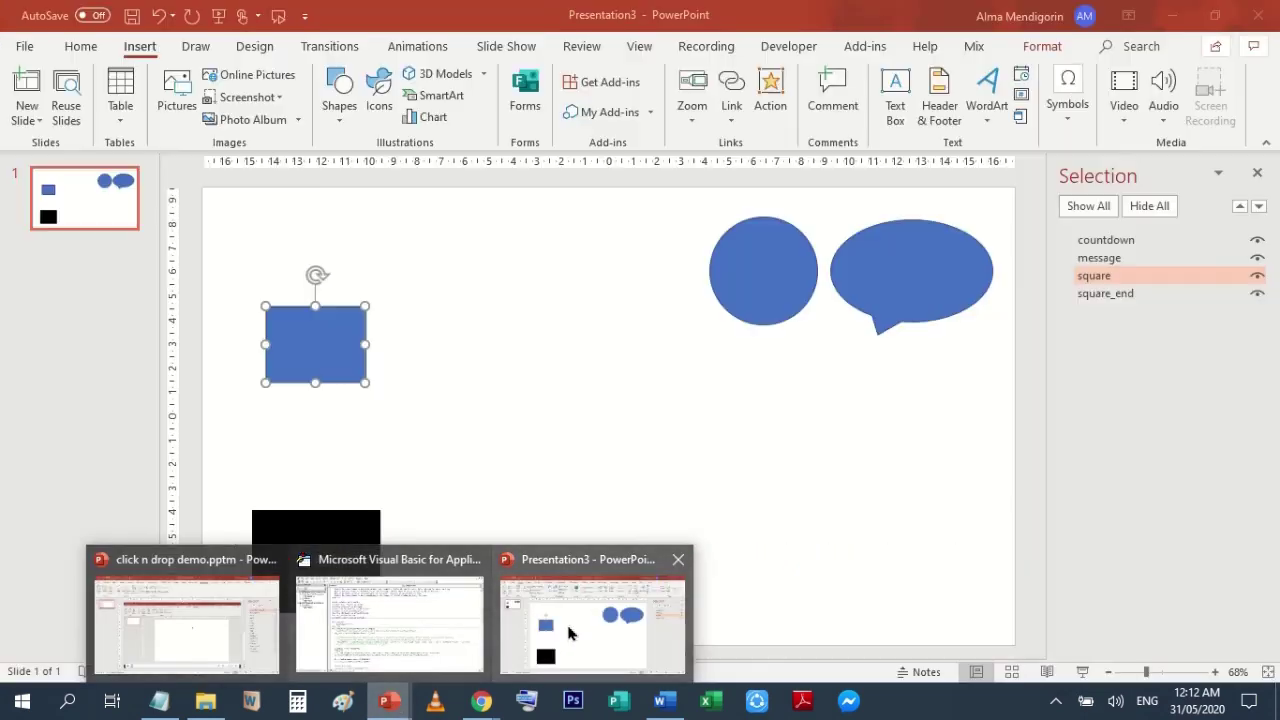
pyautogui.click(588, 632)
pyautogui.click(766, 468)
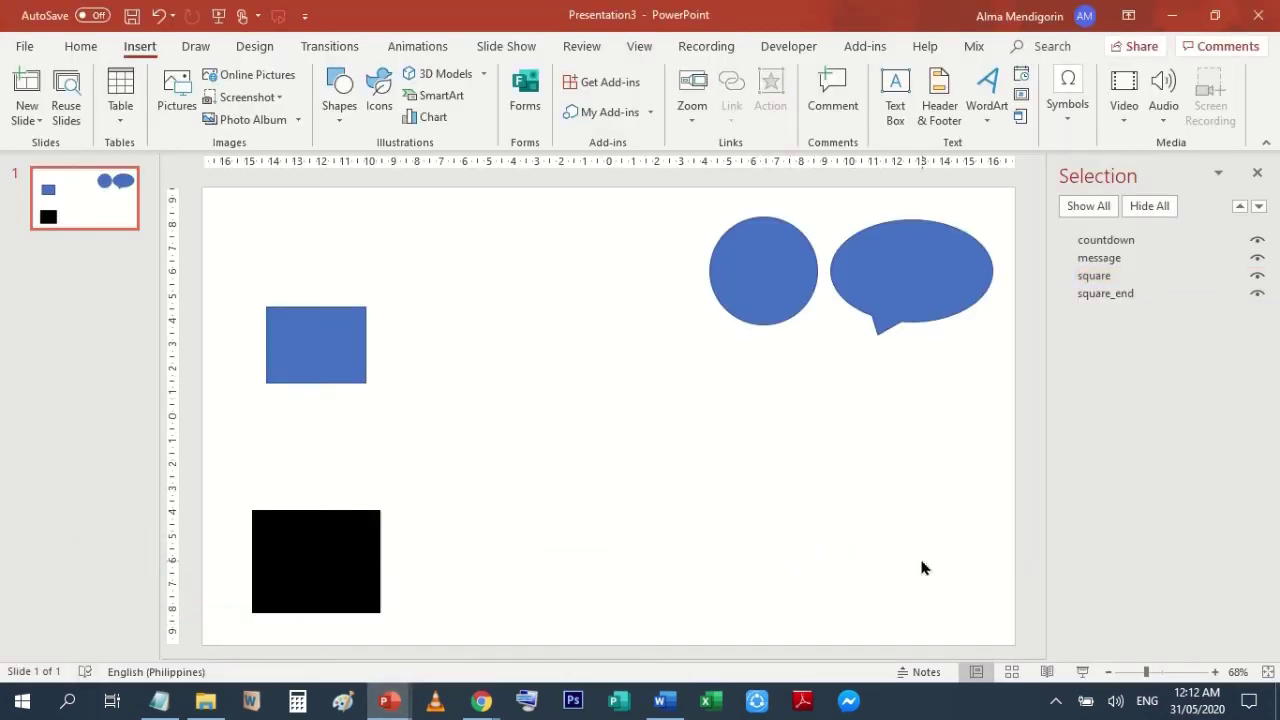
# - Test the show by dragging the blue square off and back onto its black target, then end it
pyautogui.click(1084, 676)
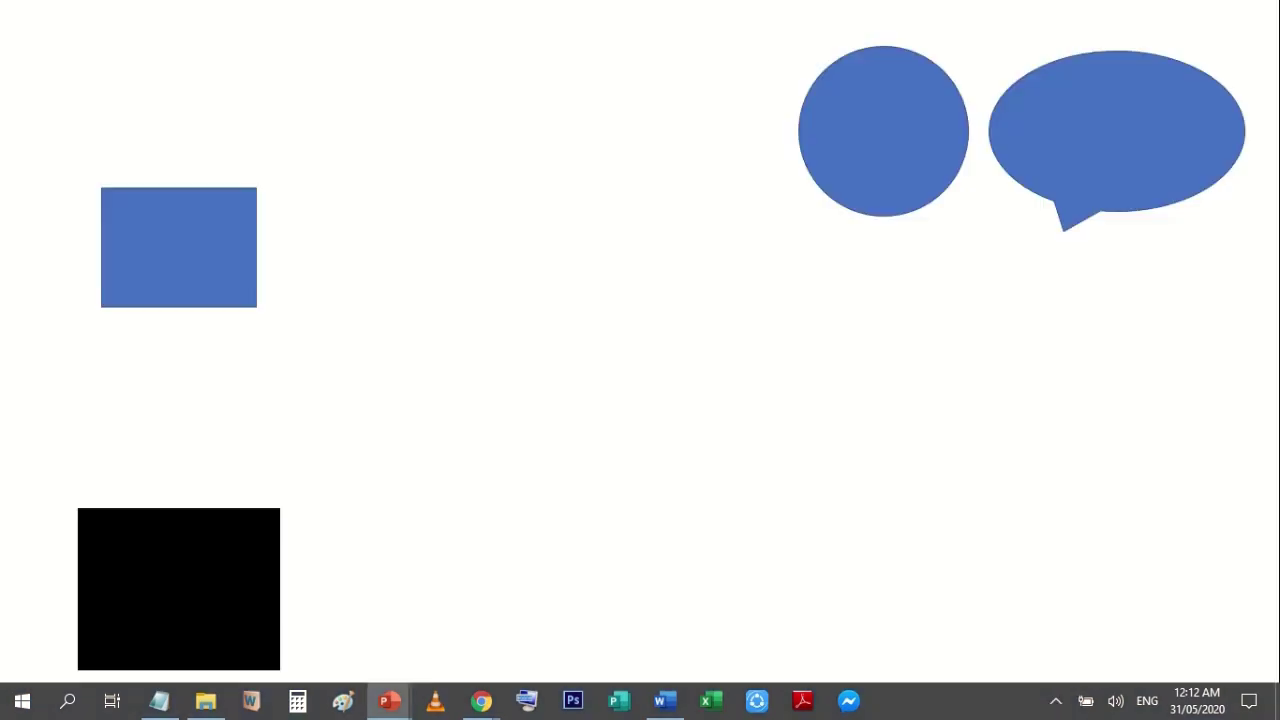
pyautogui.moveTo(200, 240); pyautogui.dragTo(174, 594)
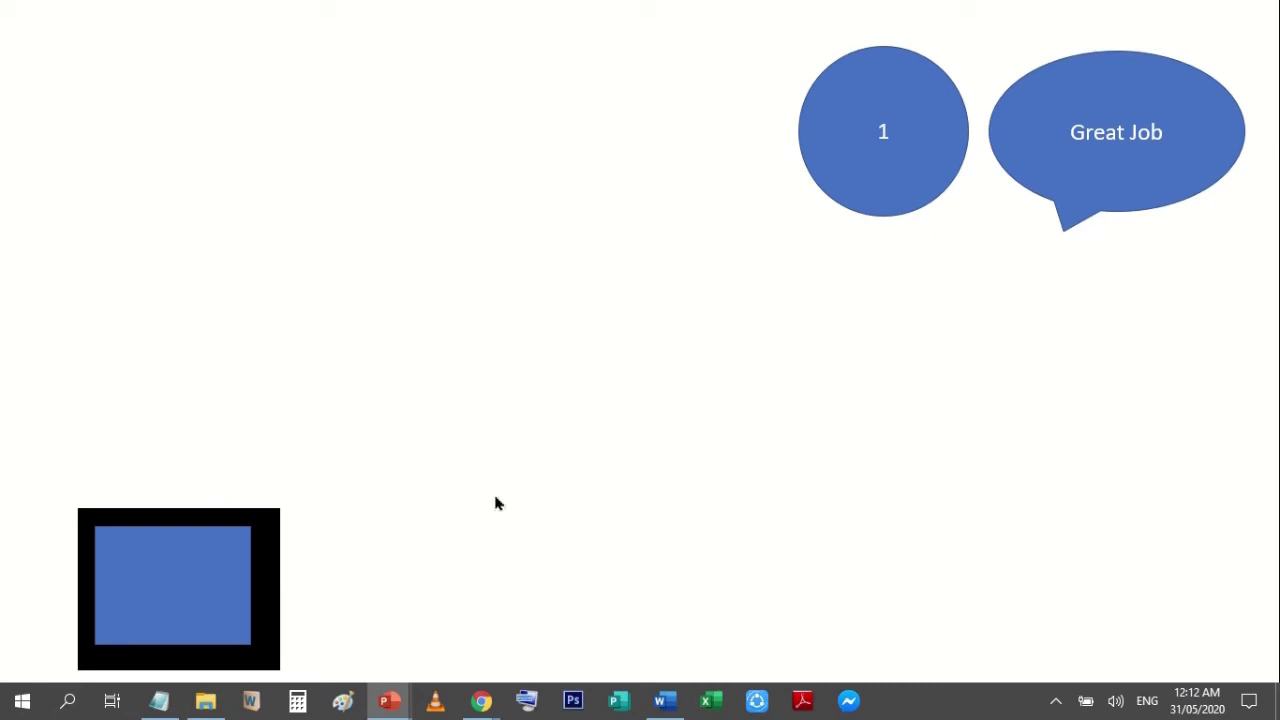
pyautogui.moveTo(191, 588)
pyautogui.mouseDown()
pyautogui.moveTo(217, 403)
pyautogui.moveTo(266, 523)
pyautogui.moveTo(290, 522)
pyautogui.mouseUp()
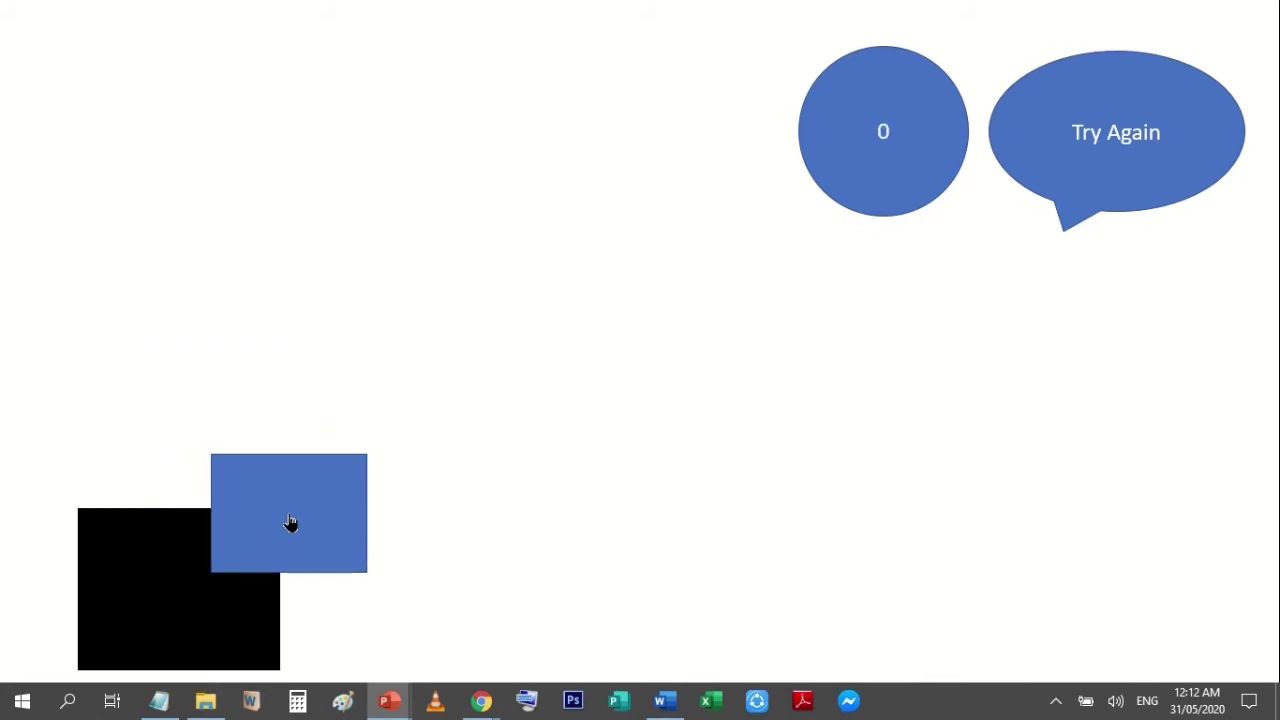
pyautogui.moveTo(306, 503)
pyautogui.mouseDown()
pyautogui.moveTo(150, 618)
pyautogui.moveTo(183, 593)
pyautogui.mouseUp()
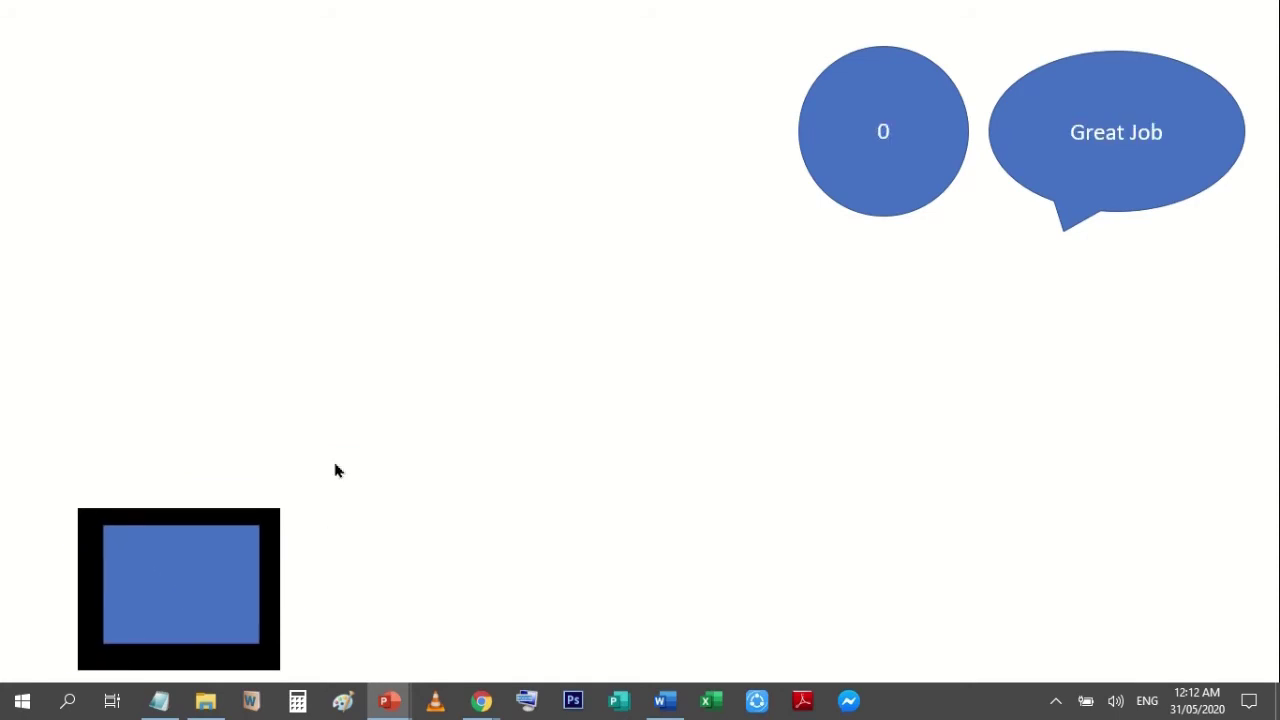
pyautogui.rightClick(648, 426)
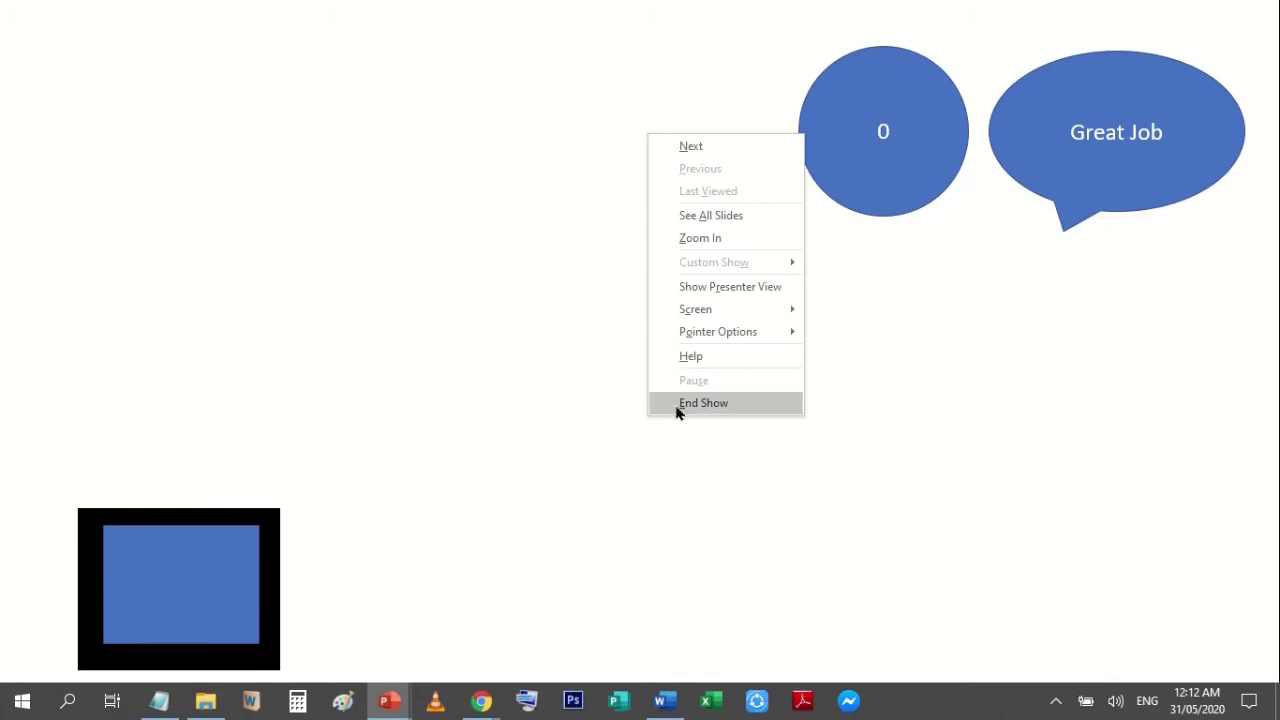
pyautogui.click(677, 403)
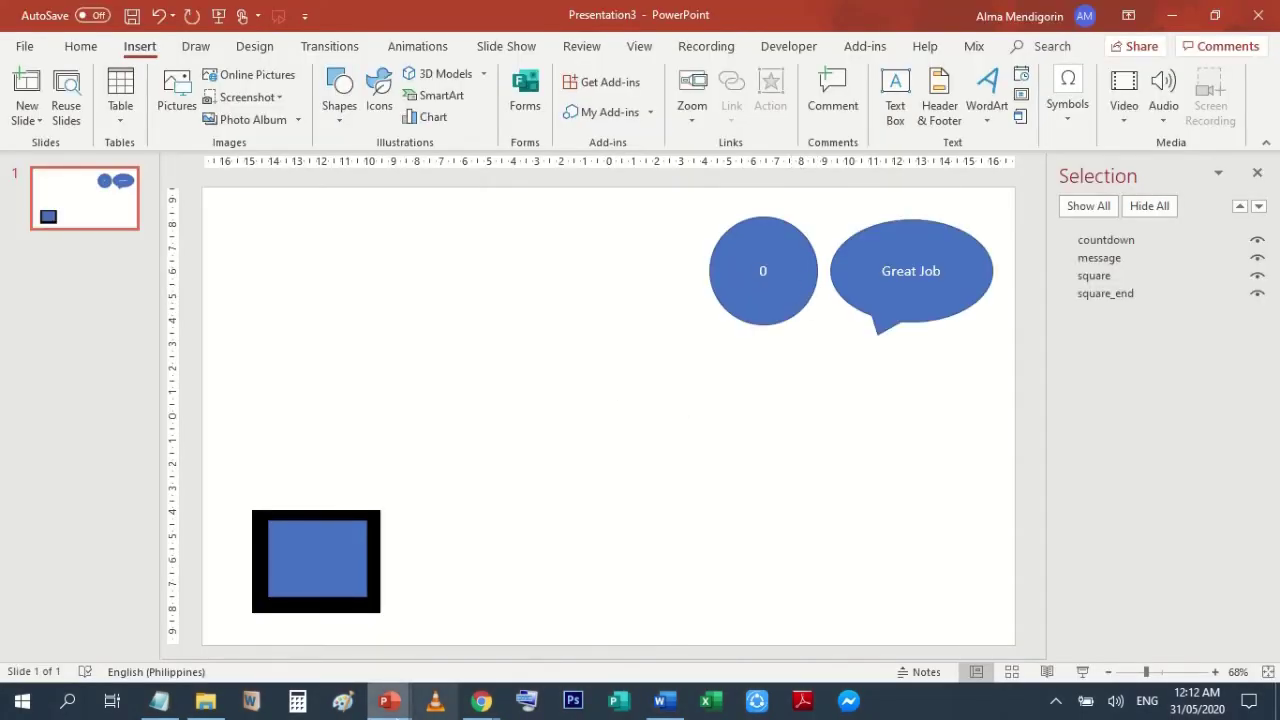
# - In the VBA editor, scroll through Module1 to the Const DropInSeconds = 3 line
pyautogui.moveTo(389, 700)
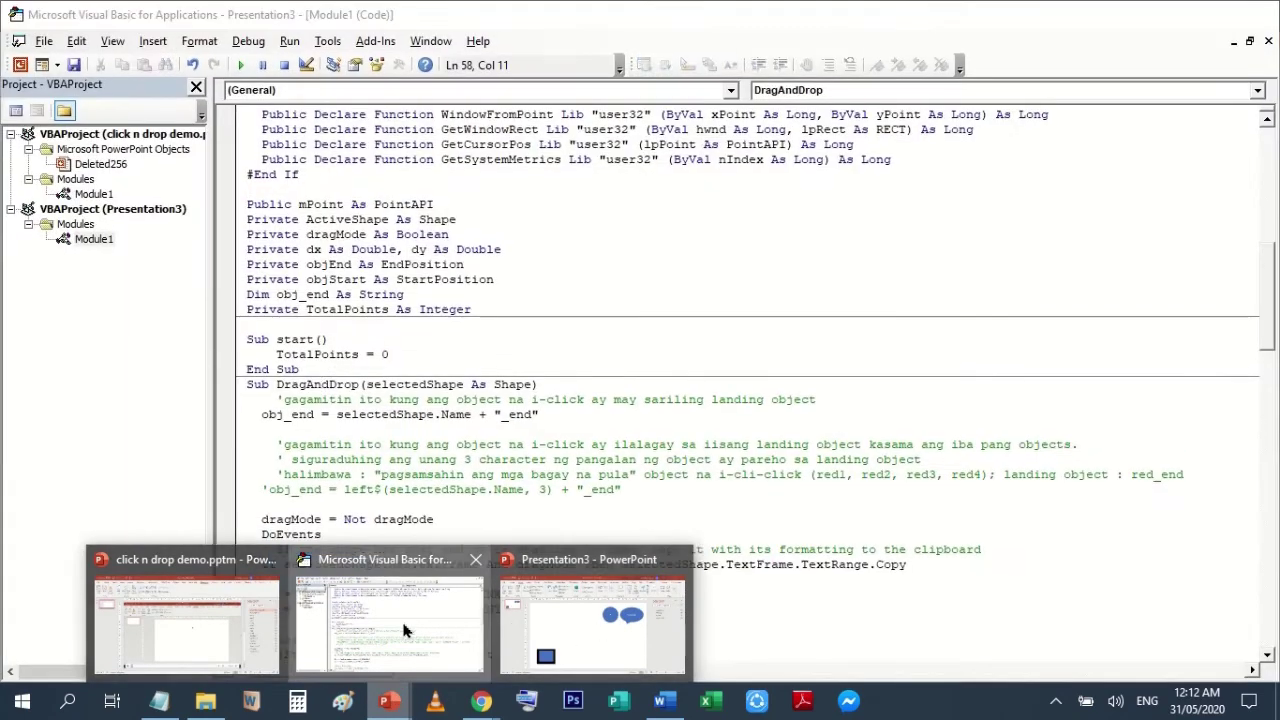
pyautogui.click(409, 630)
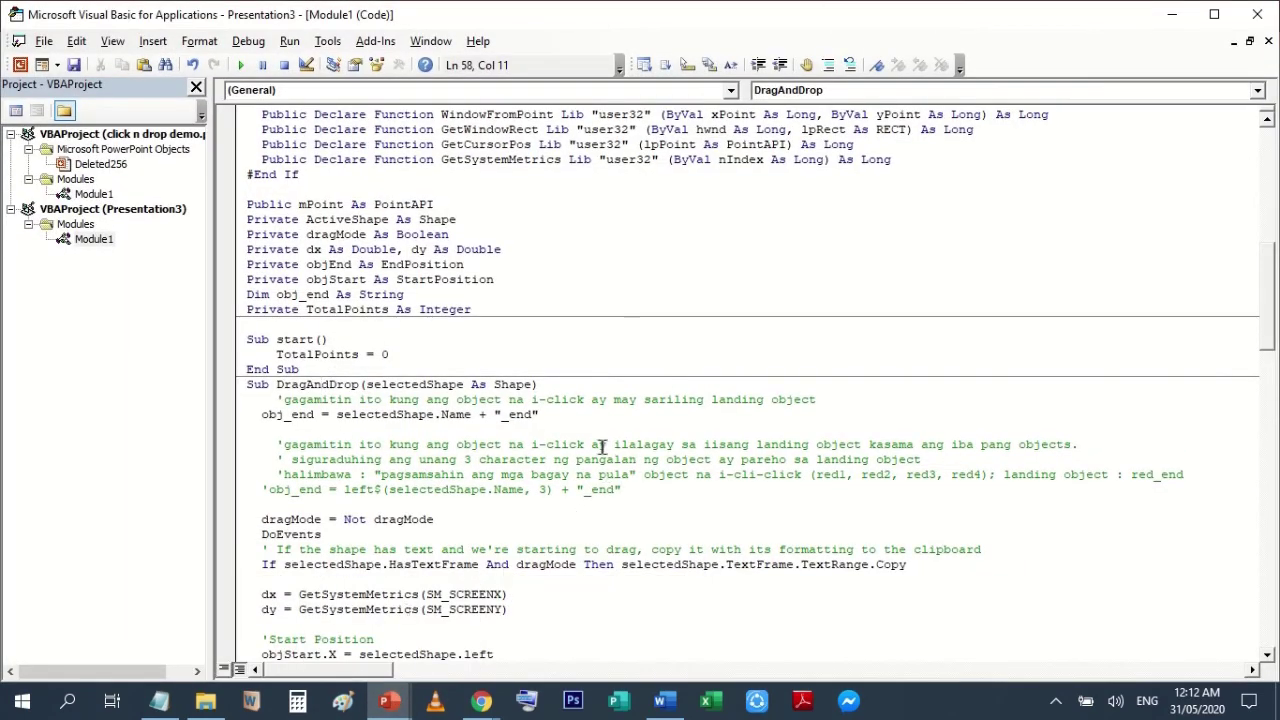
pyautogui.scroll(5, 601, 446)
pyautogui.scroll(5, 601, 446)
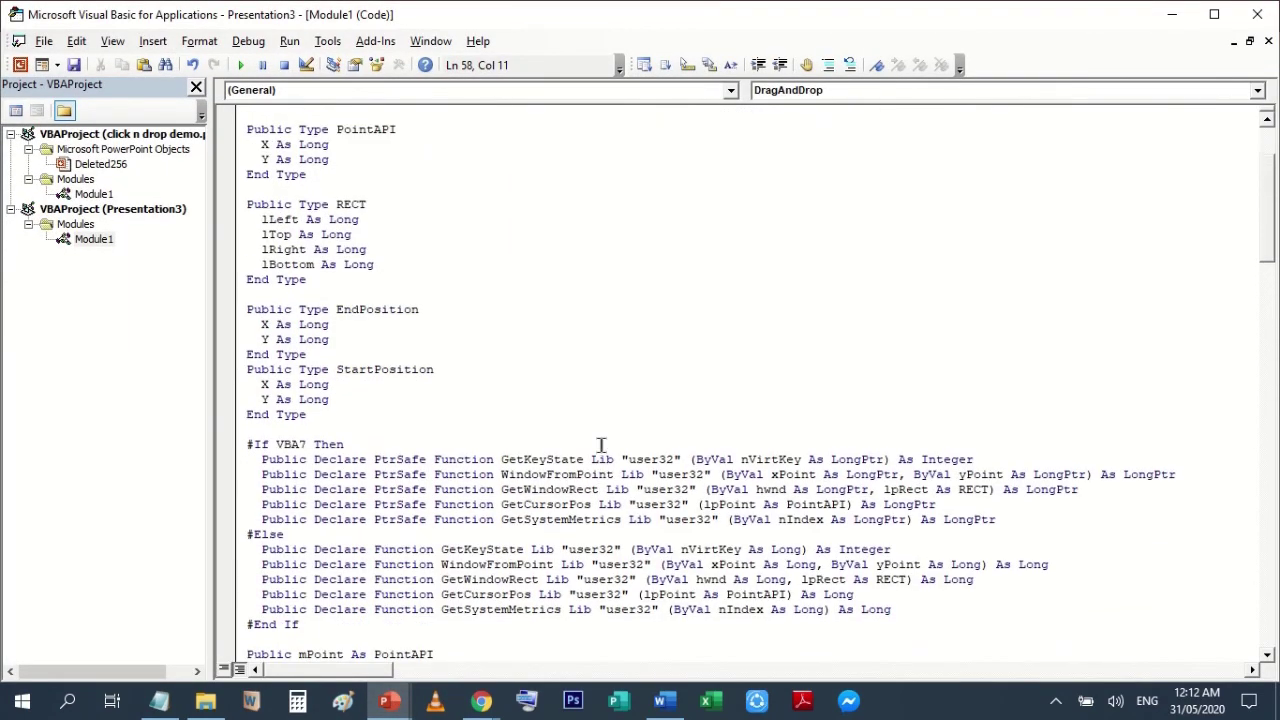
pyautogui.scroll(-13, 601, 446)
pyautogui.scroll(10, 601, 446)
pyautogui.scroll(5, 600, 441)
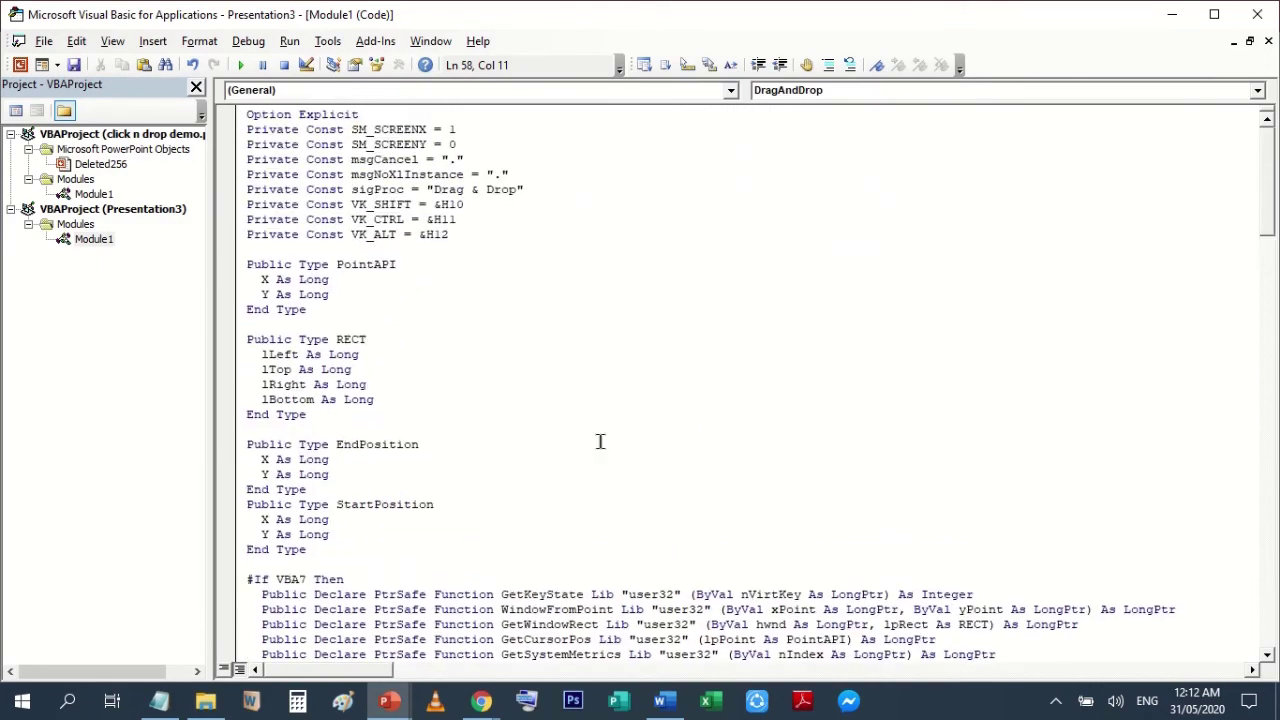
pyautogui.scroll(-2, 600, 441)
pyautogui.scroll(-3, 600, 441)
pyautogui.scroll(-6, 600, 441)
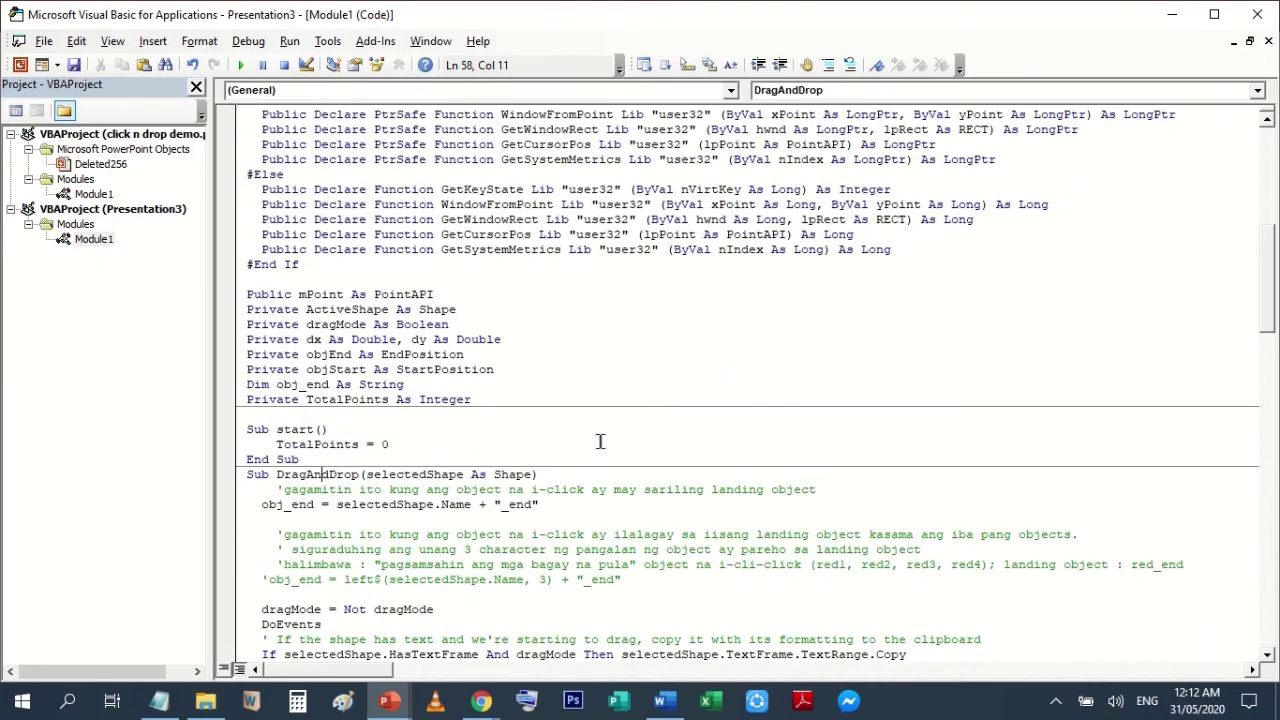
pyautogui.scroll(-2, 600, 441)
pyautogui.scroll(-1, 600, 441)
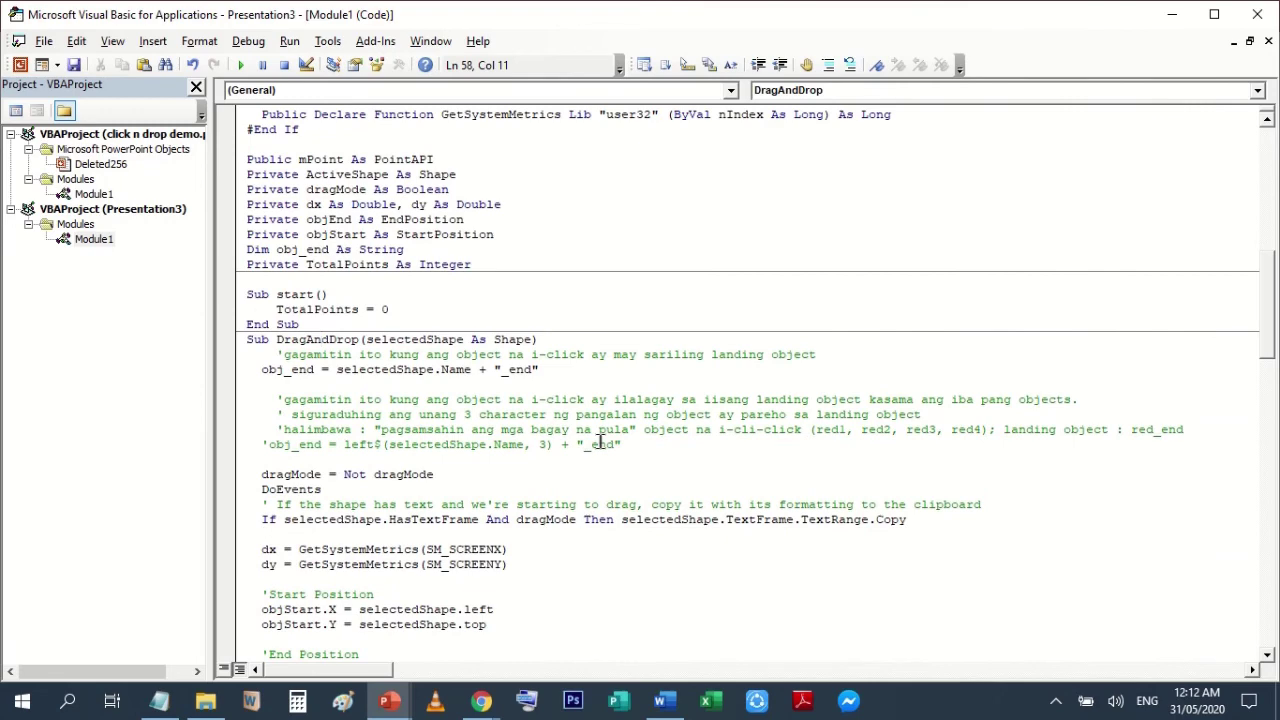
pyautogui.scroll(-3, 592, 535)
pyautogui.scroll(-2, 592, 535)
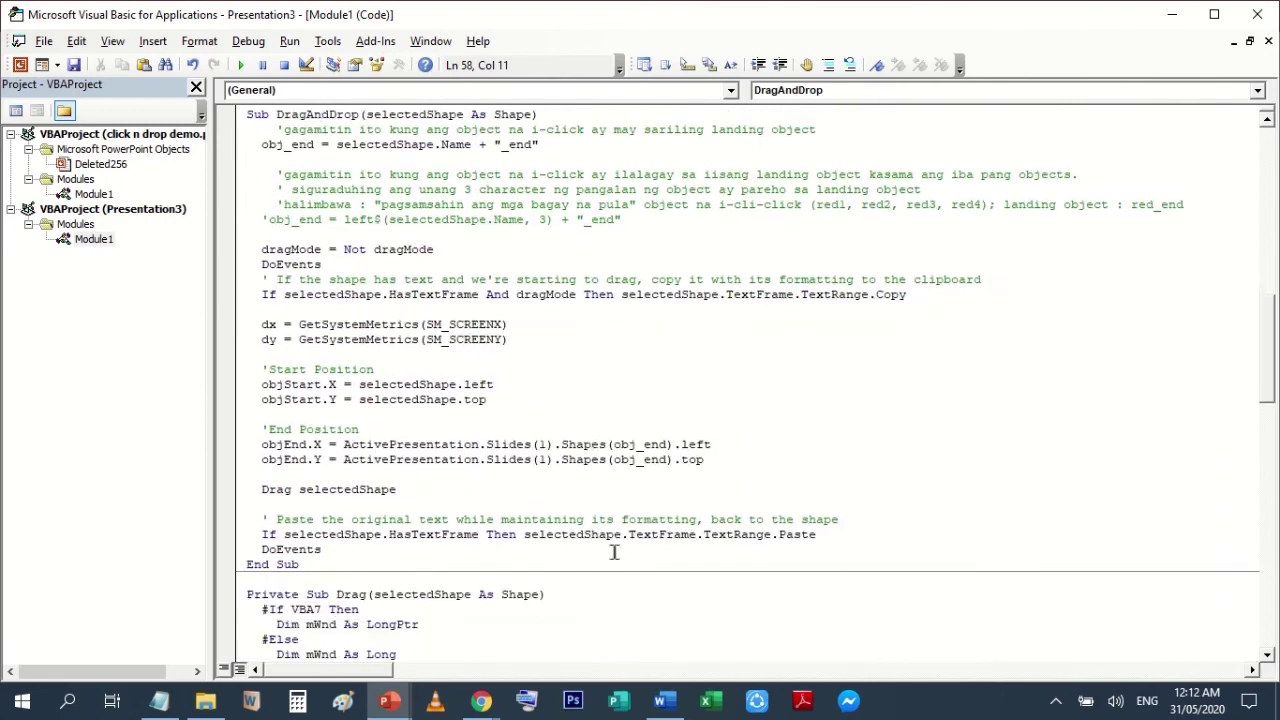
pyautogui.scroll(-1, 614, 552)
pyautogui.scroll(-3, 614, 552)
pyautogui.scroll(-1, 614, 552)
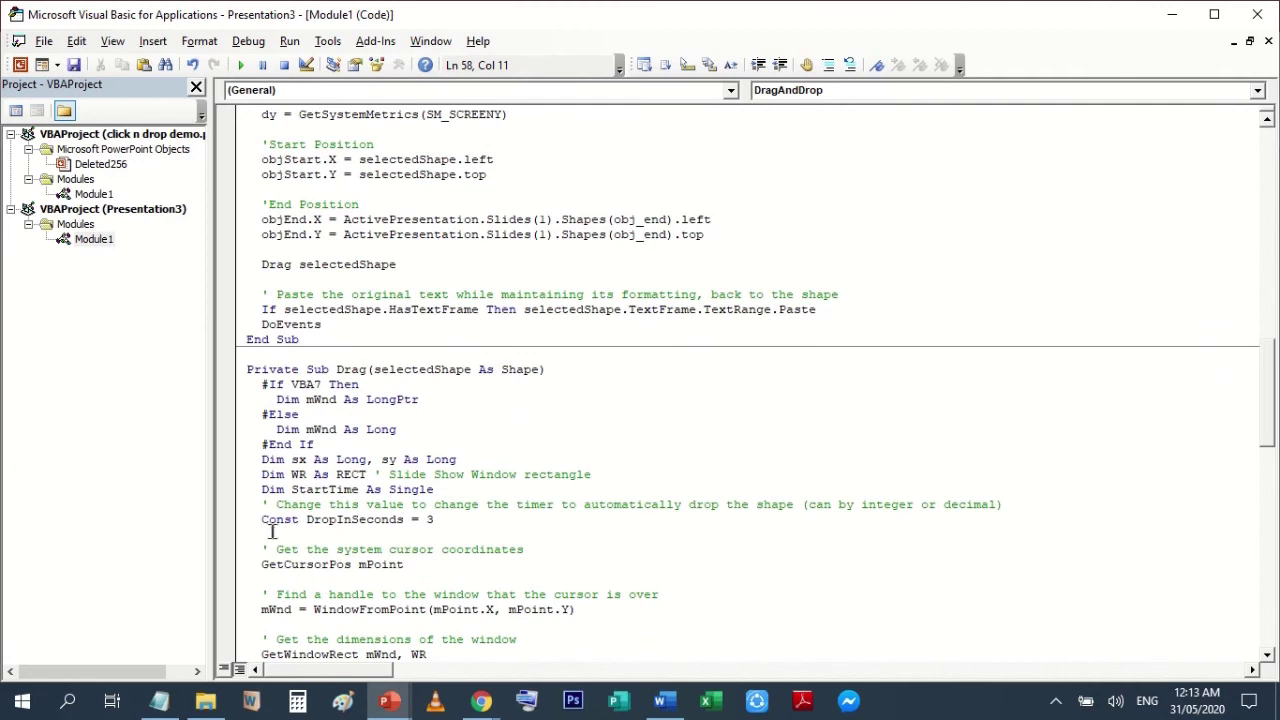
pyautogui.click(450, 519)
# - Return to the Presentation3 slide editor
pyautogui.click(444, 549)
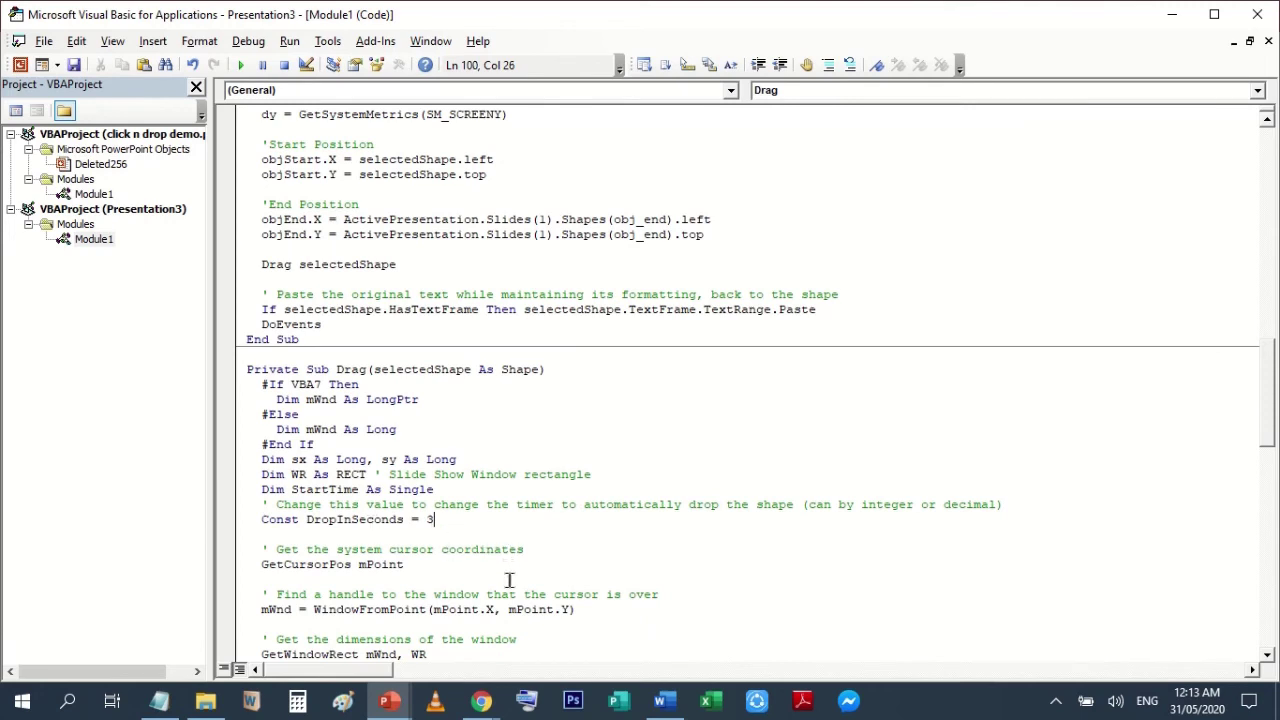
pyautogui.scroll(-2, 490, 495)
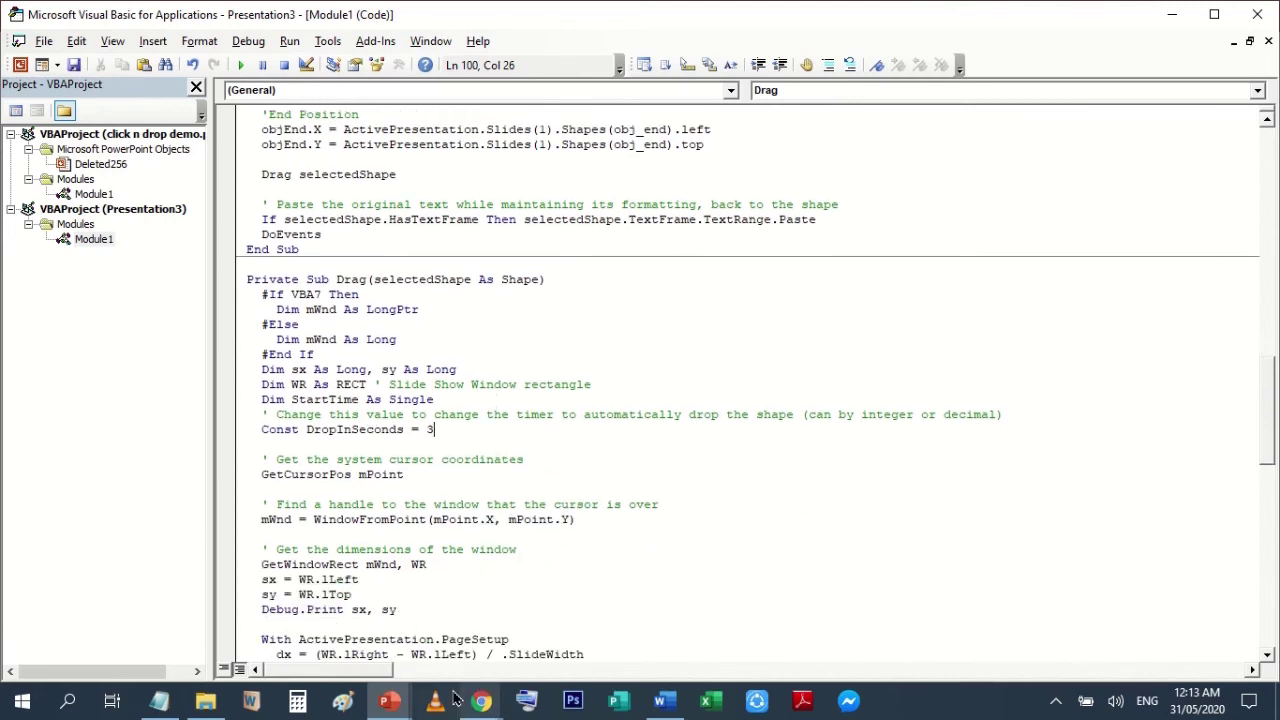
pyautogui.click(389, 701)
pyautogui.click(543, 658)
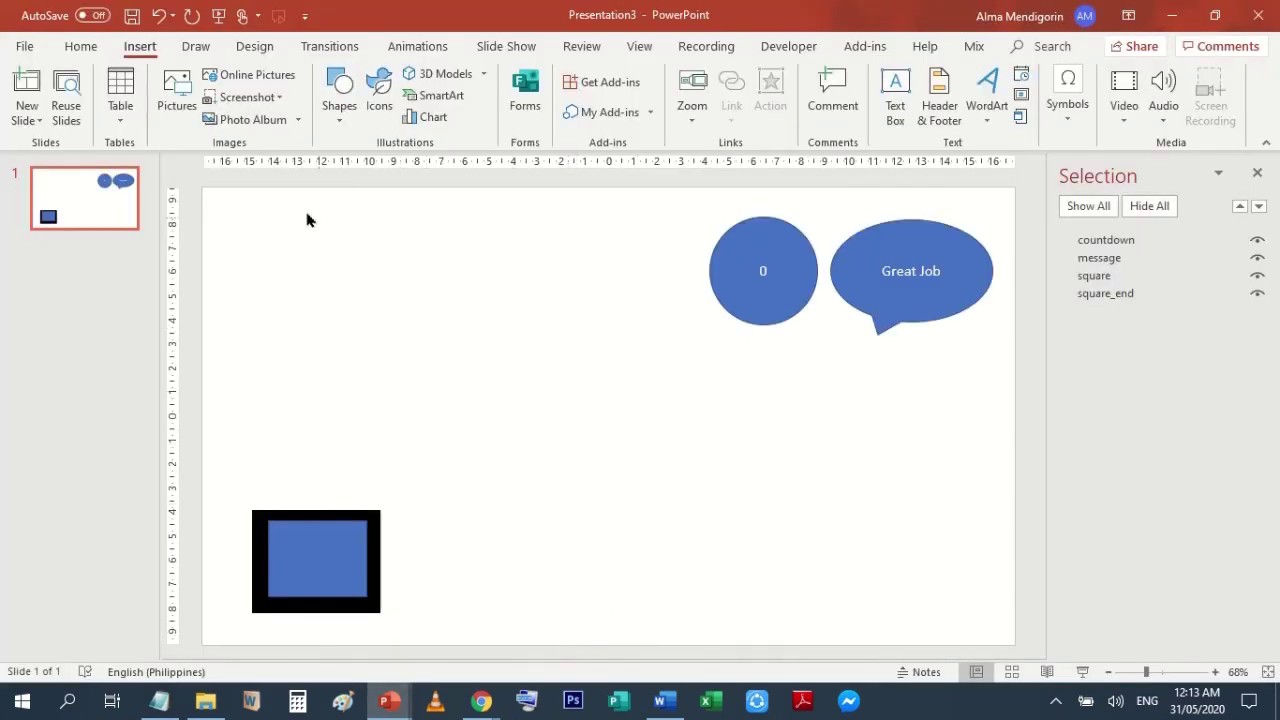
# - Draw a heart shape, fill it green, and drag a copy straight below it
pyautogui.click(340, 117)
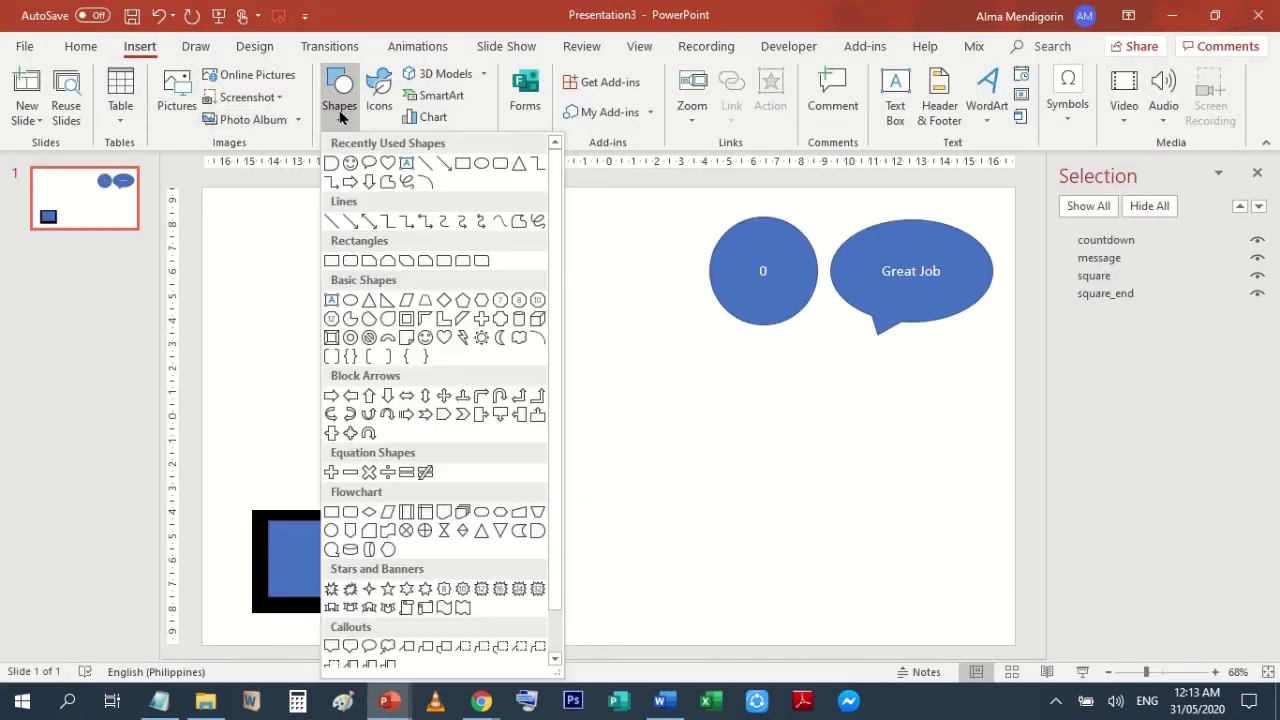
pyautogui.click(447, 341)
pyautogui.moveTo(427, 268); pyautogui.dragTo(550, 376)
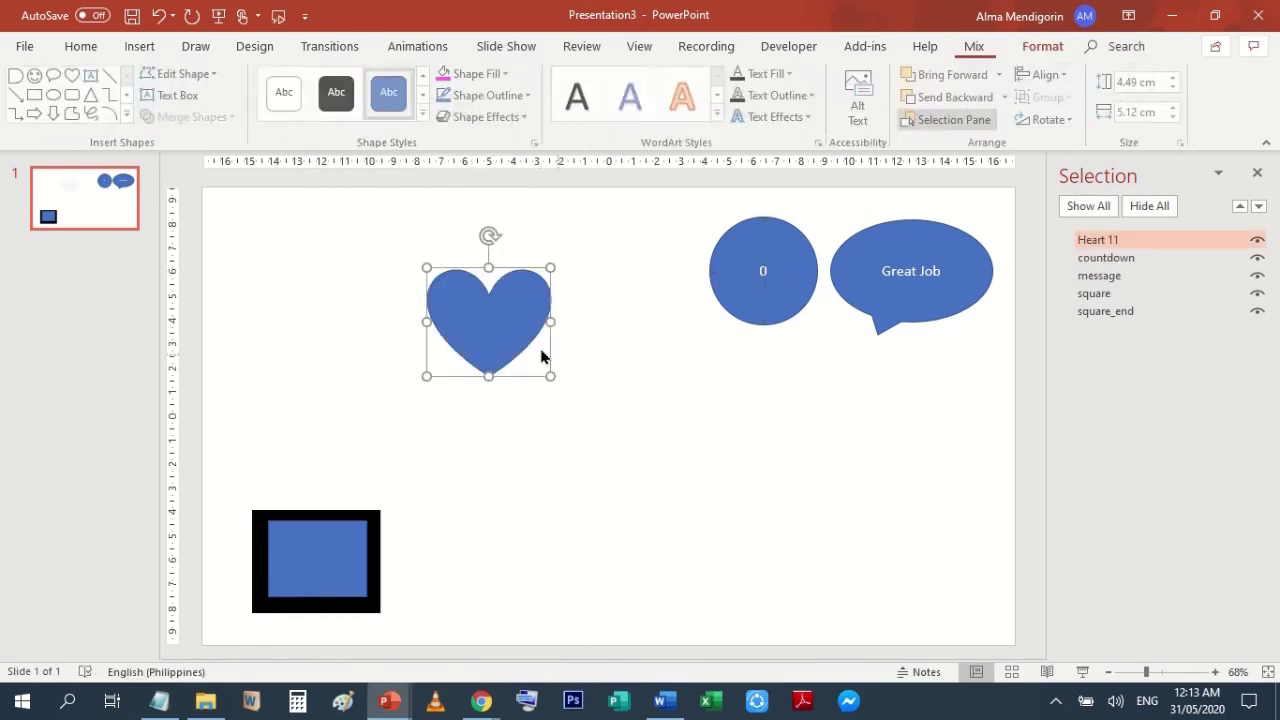
pyautogui.click(427, 118)
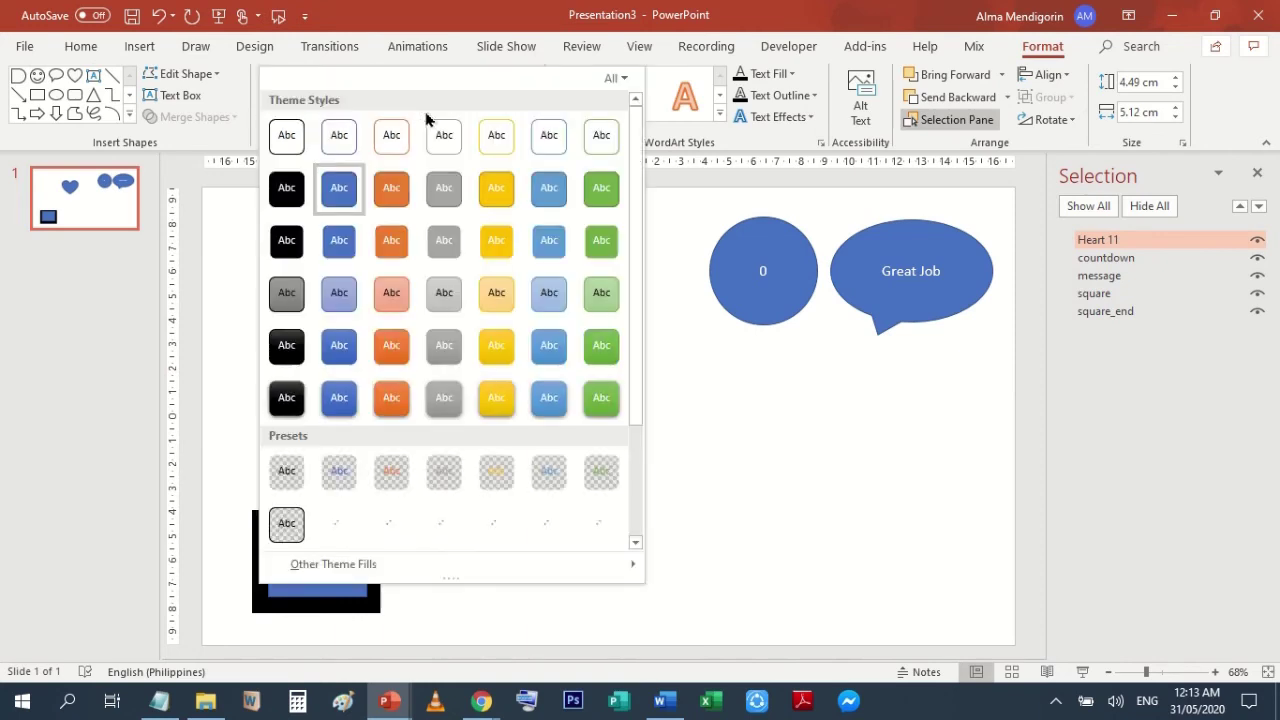
pyautogui.click(750, 148)
pyautogui.click(509, 76)
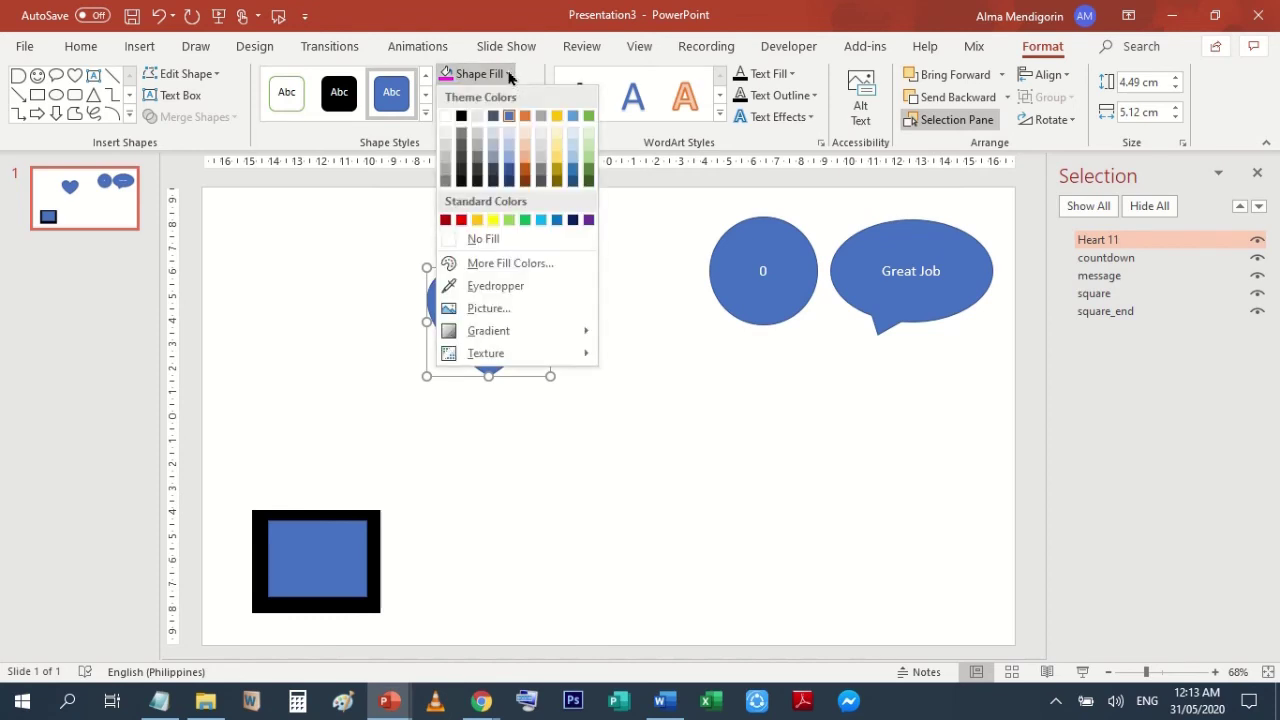
pyautogui.click(526, 221)
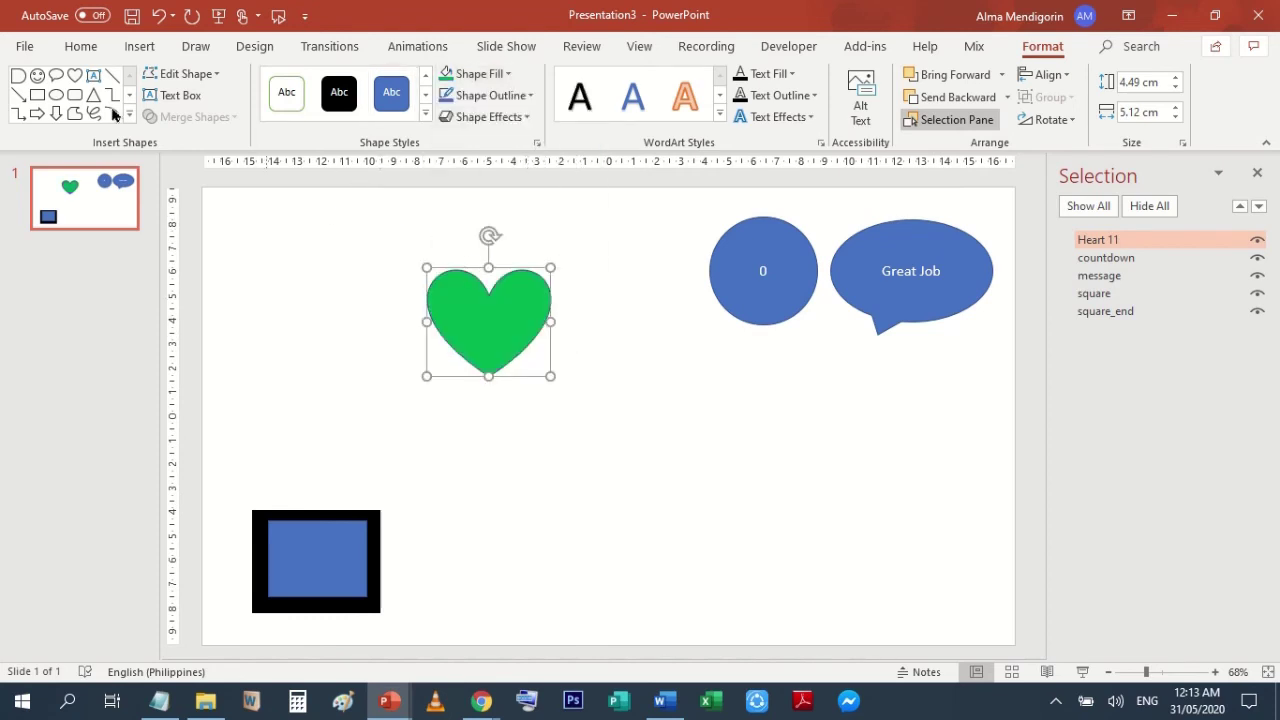
pyautogui.moveTo(521, 332)
pyautogui.mouseDown()
pyautogui.moveTo(526, 580)
pyautogui.moveTo(522, 570)
pyautogui.mouseUp()
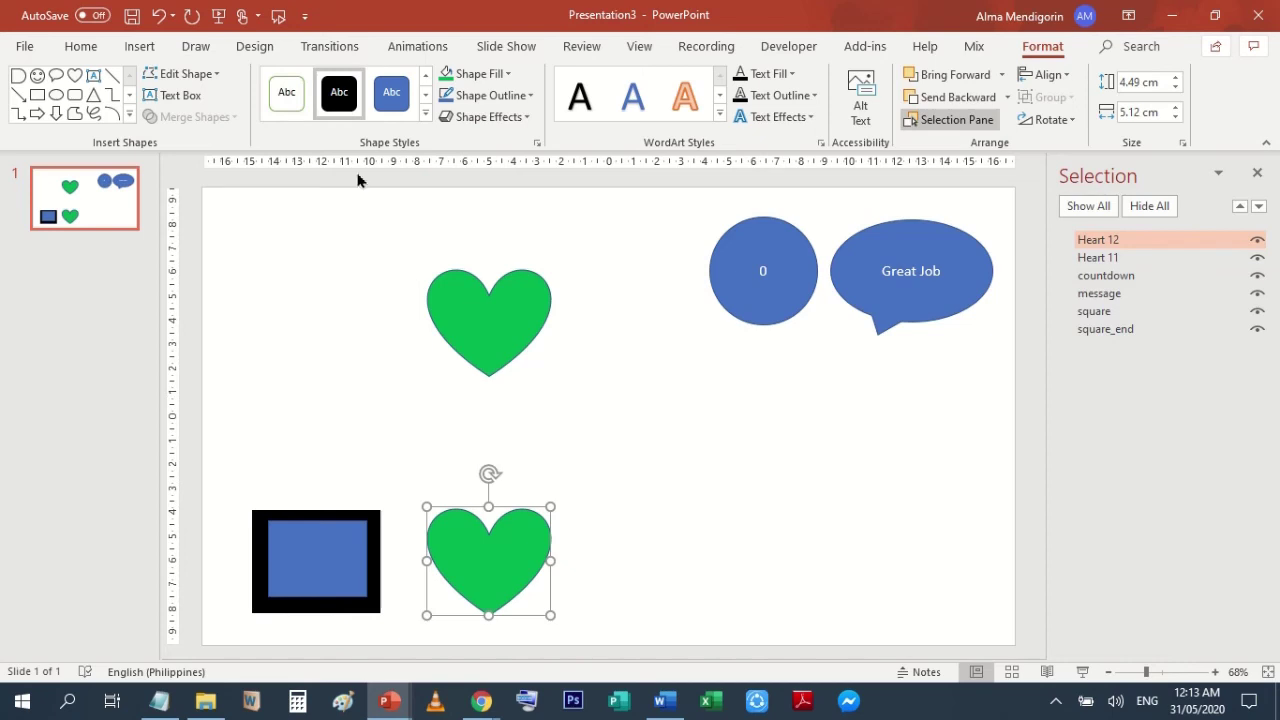
pyautogui.click(510, 334)
# - Enlarge the black heart to 5.16 × 5.88 cm and bring the green heart in front of it
pyautogui.click(528, 570)
pyautogui.moveTo(550, 615); pyautogui.dragTo(553, 619)
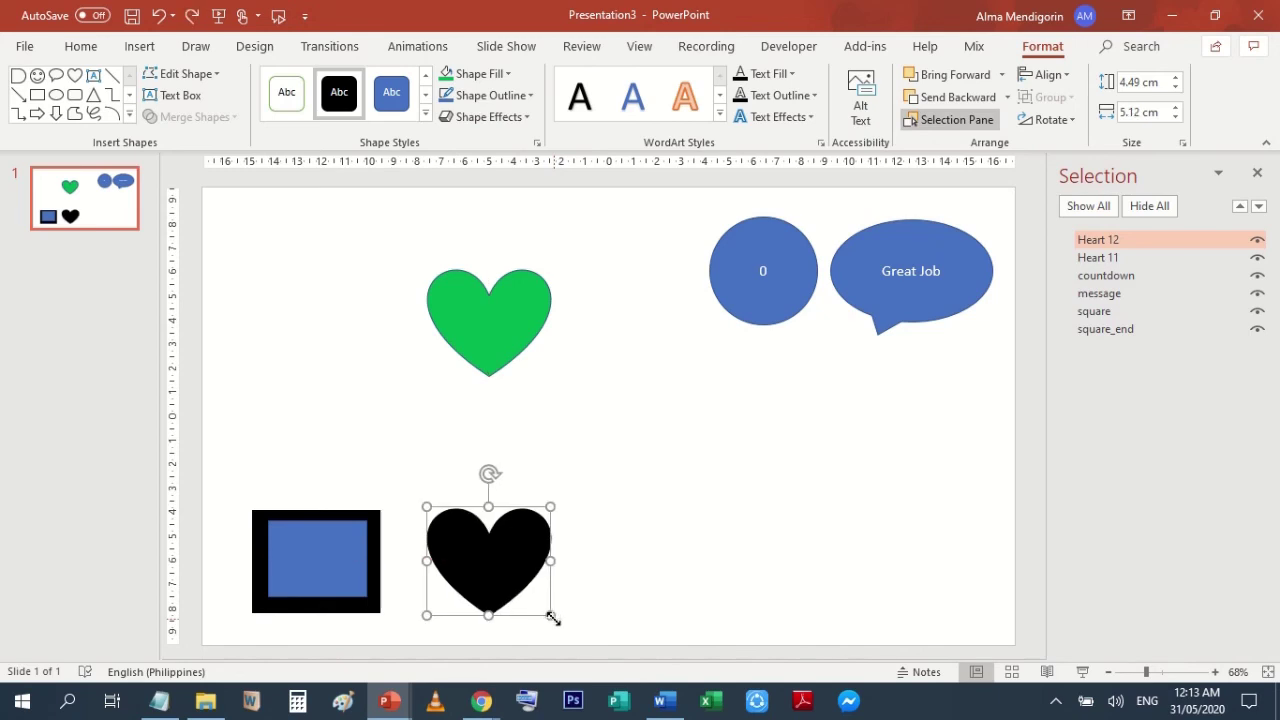
pyautogui.moveTo(551, 614); pyautogui.dragTo(568, 631)
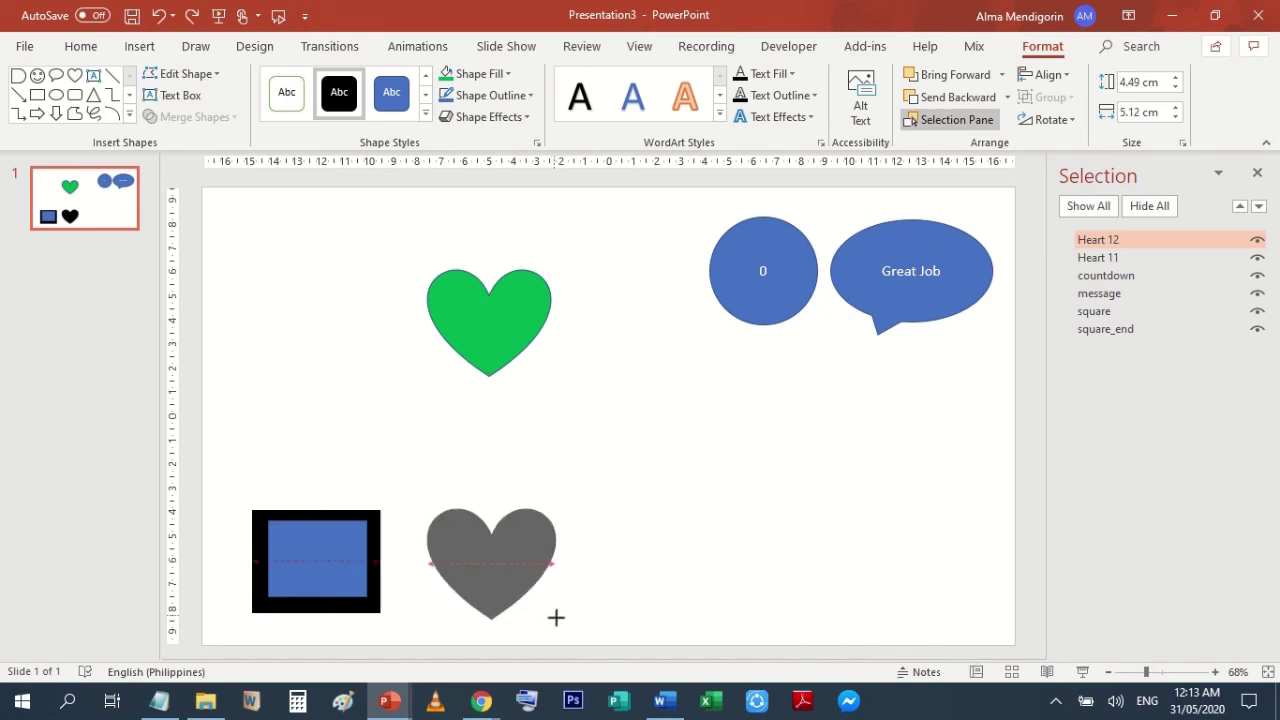
pyautogui.moveTo(504, 565); pyautogui.dragTo(491, 551)
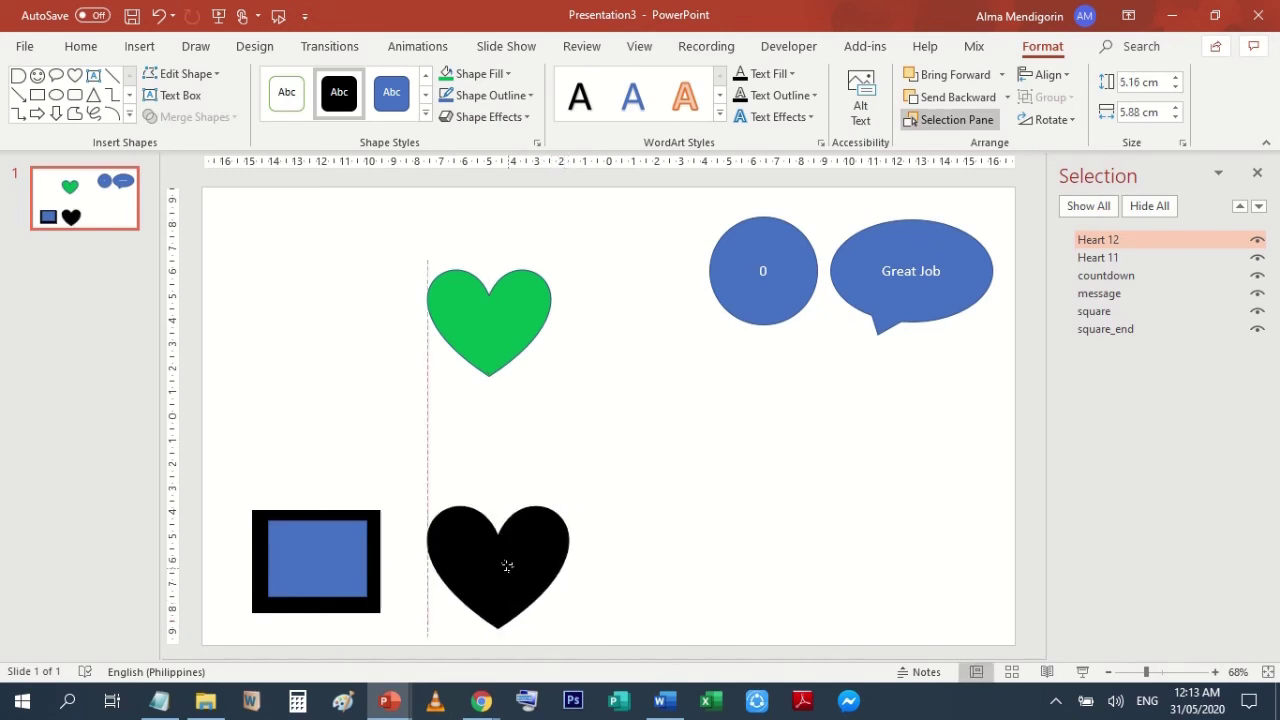
pyautogui.moveTo(517, 351)
pyautogui.mouseDown()
pyautogui.moveTo(523, 488)
pyautogui.moveTo(511, 535)
pyautogui.mouseUp()
pyautogui.click(950, 74)
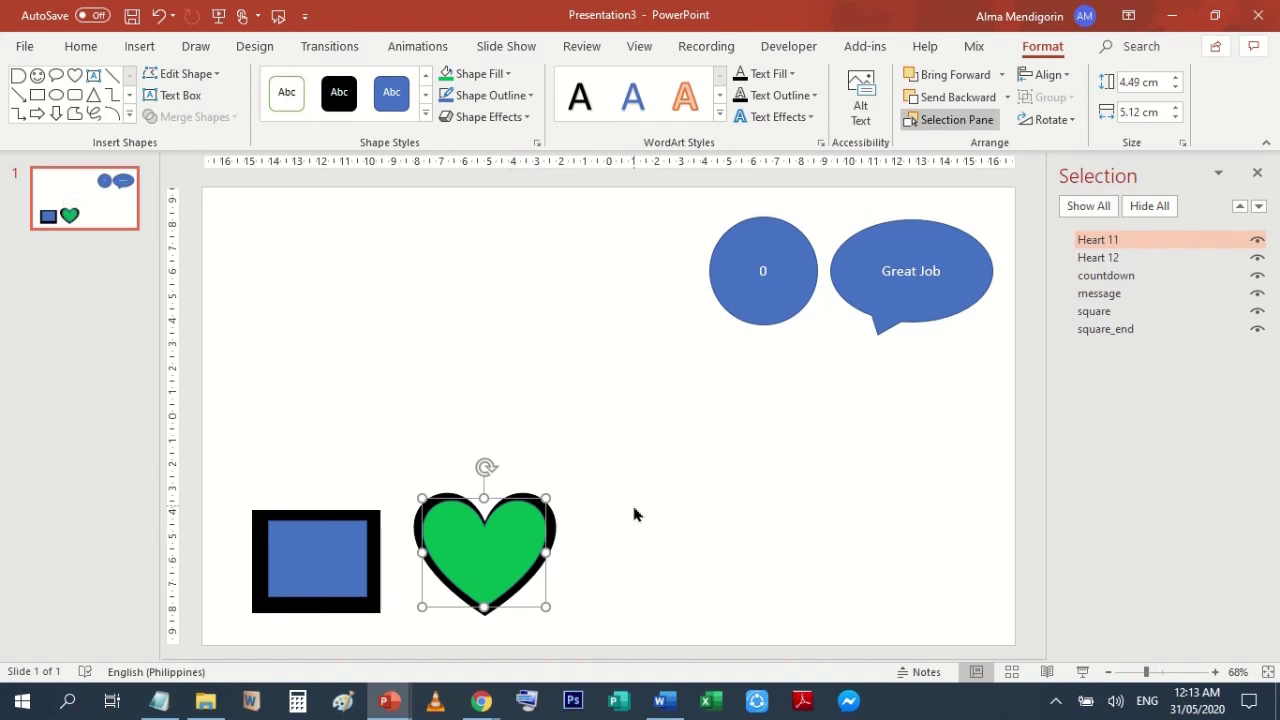
pyautogui.click(634, 514)
# - Move the green heart and blue square up above their black targets
pyautogui.click(523, 552)
pyautogui.moveTo(420, 500); pyautogui.dragTo(428, 509)
pyautogui.moveTo(500, 563); pyautogui.dragTo(510, 363)
pyautogui.moveTo(346, 531); pyautogui.dragTo(347, 380)
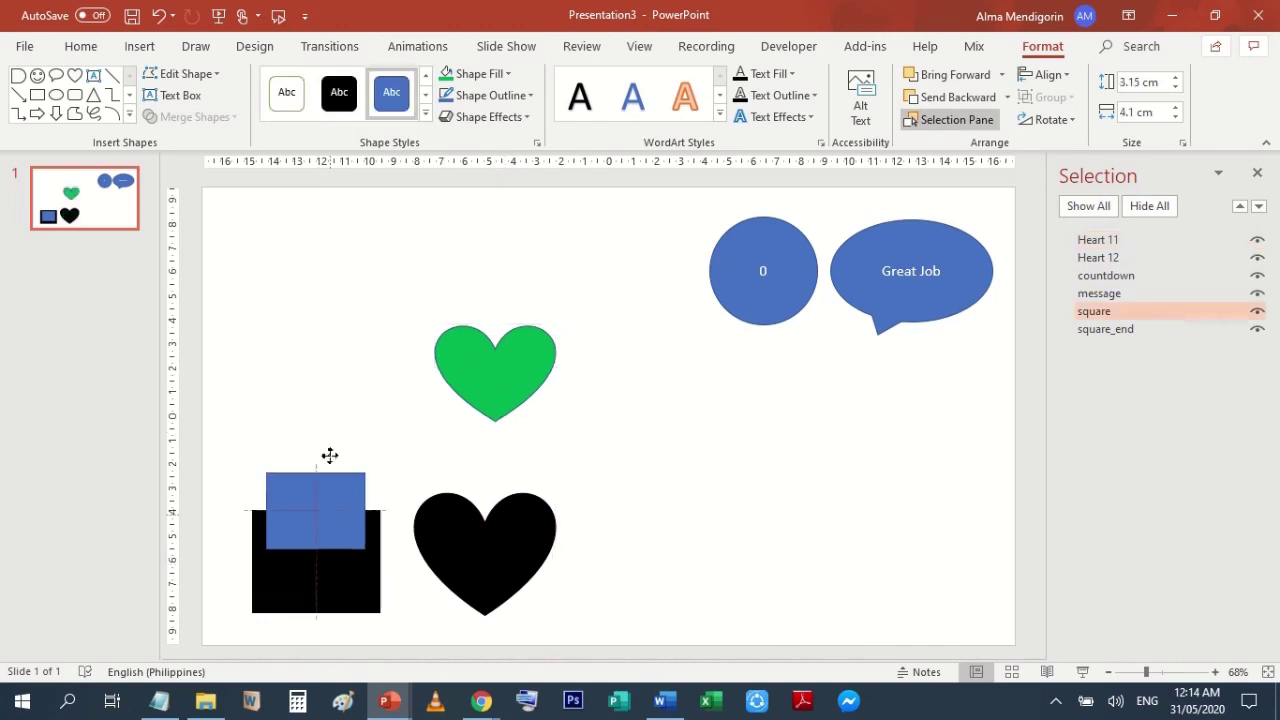
pyautogui.click(650, 435)
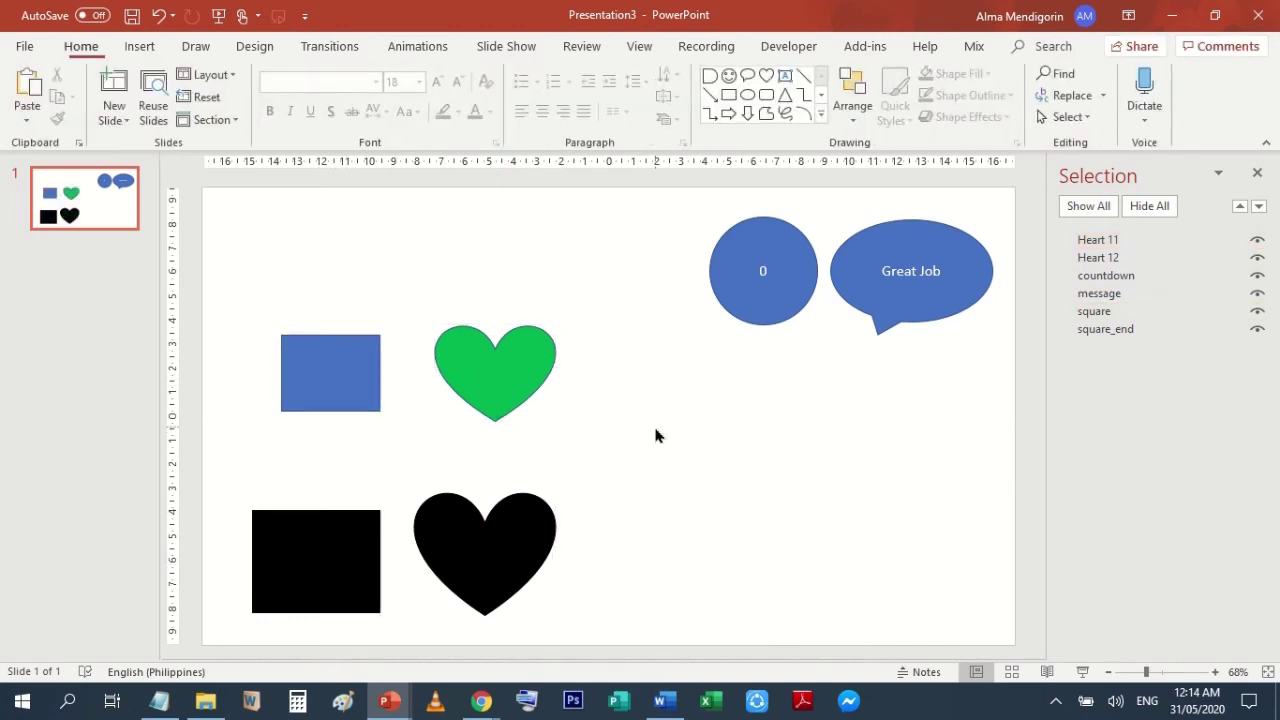
pyautogui.click(509, 341)
pyautogui.click(1101, 241)
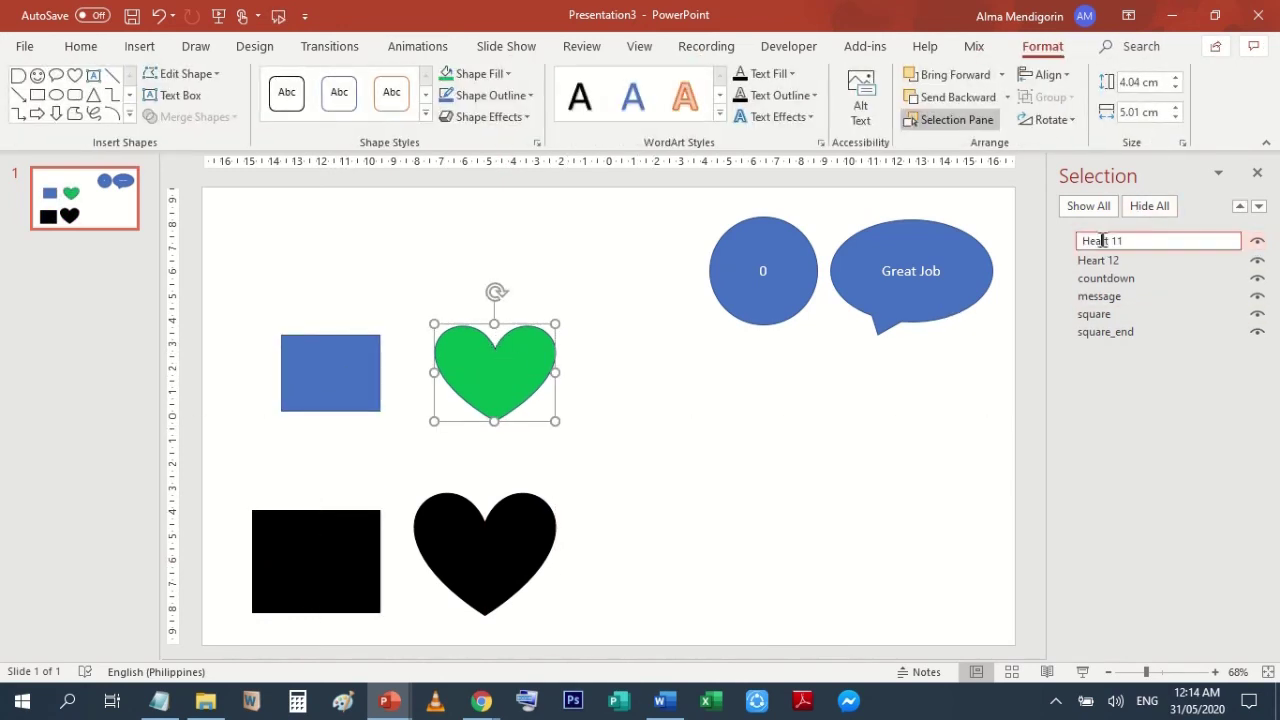
# - Rename the green heart Heart 11 to heart
pyautogui.hotkey('ctrl', 'a')
pyautogui.write('h')
pyautogui.click(492, 558)
# - Rename the black heart Heart 12 to heart_end
pyautogui.click(1110, 258)
pyautogui.hotkey('ctrl', 'a')
pyautogui.write('heart')
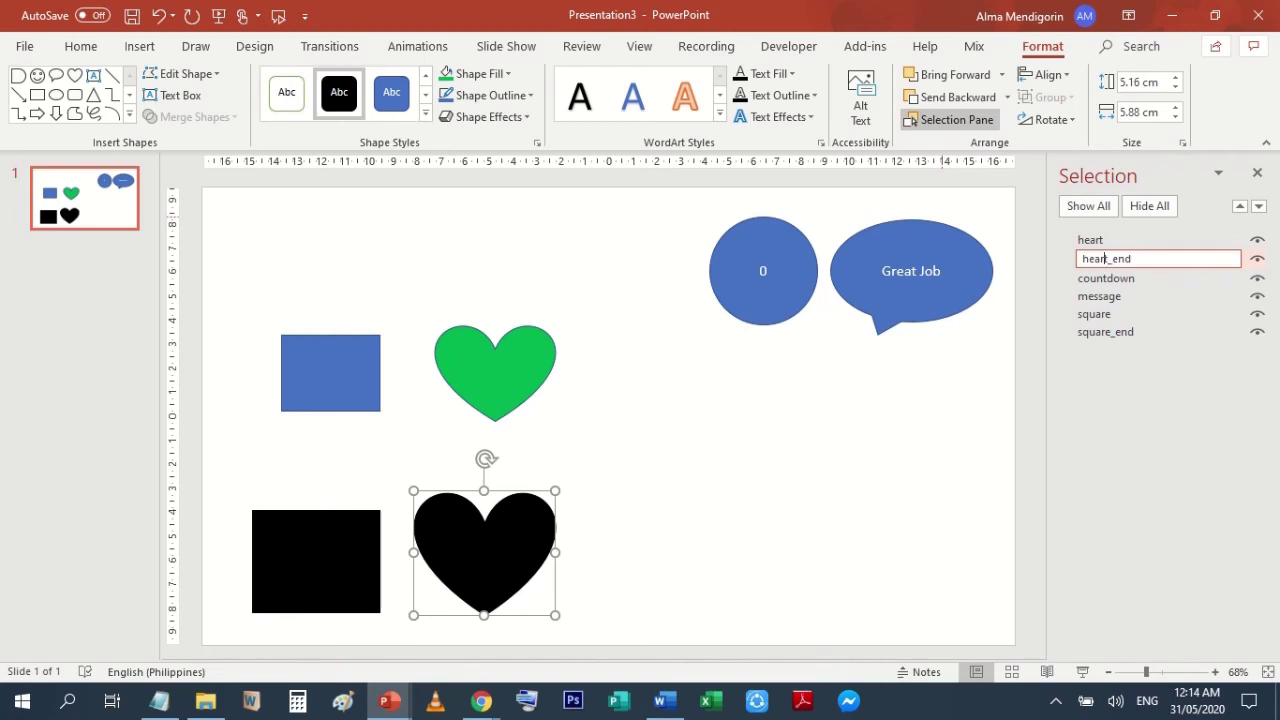
pyautogui.click(724, 450)
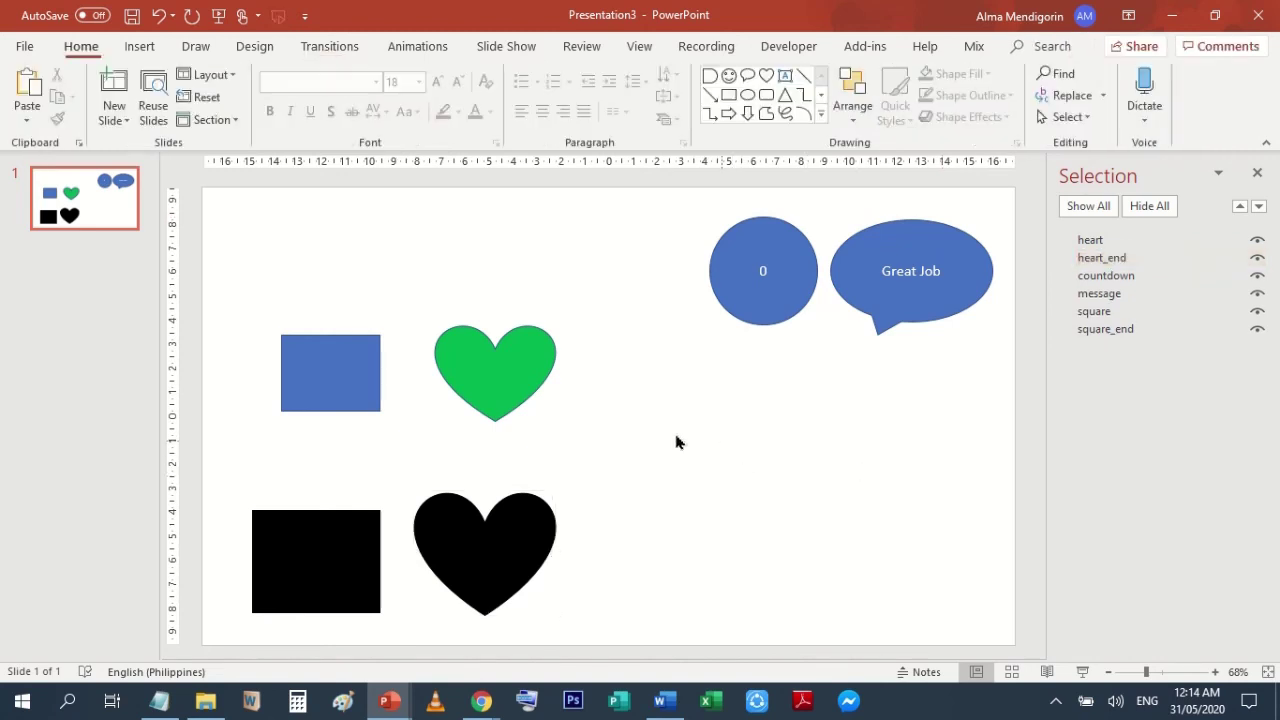
pyautogui.click(519, 356)
# - Set the green heart's action to Run macro DragAndDrop and start the slide show
pyautogui.click(150, 48)
pyautogui.click(770, 95)
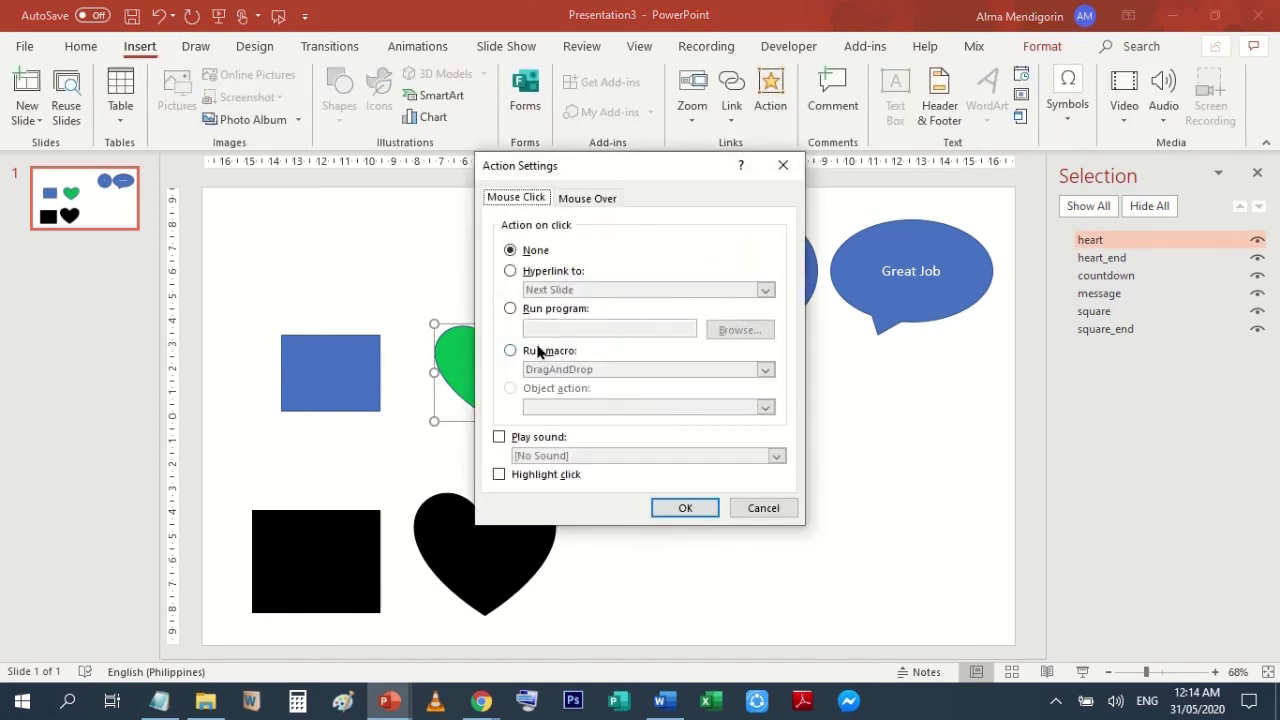
pyautogui.click(538, 350)
pyautogui.click(686, 509)
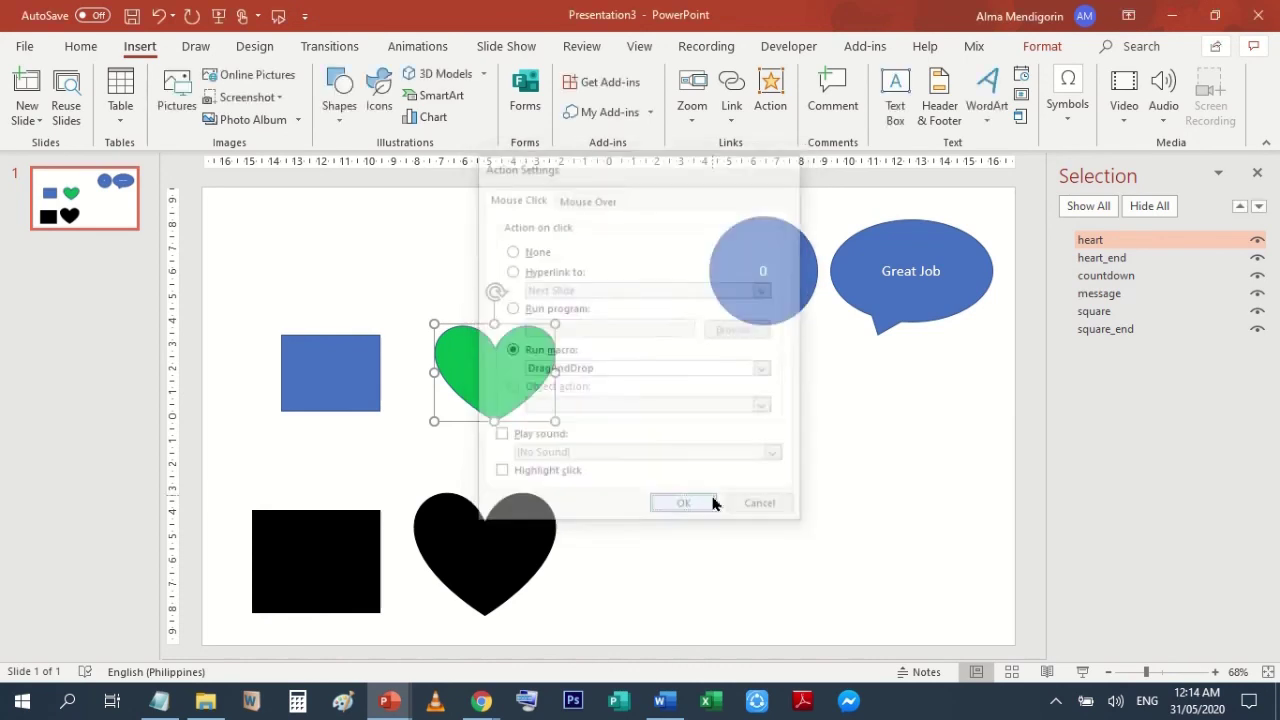
pyautogui.click(606, 237)
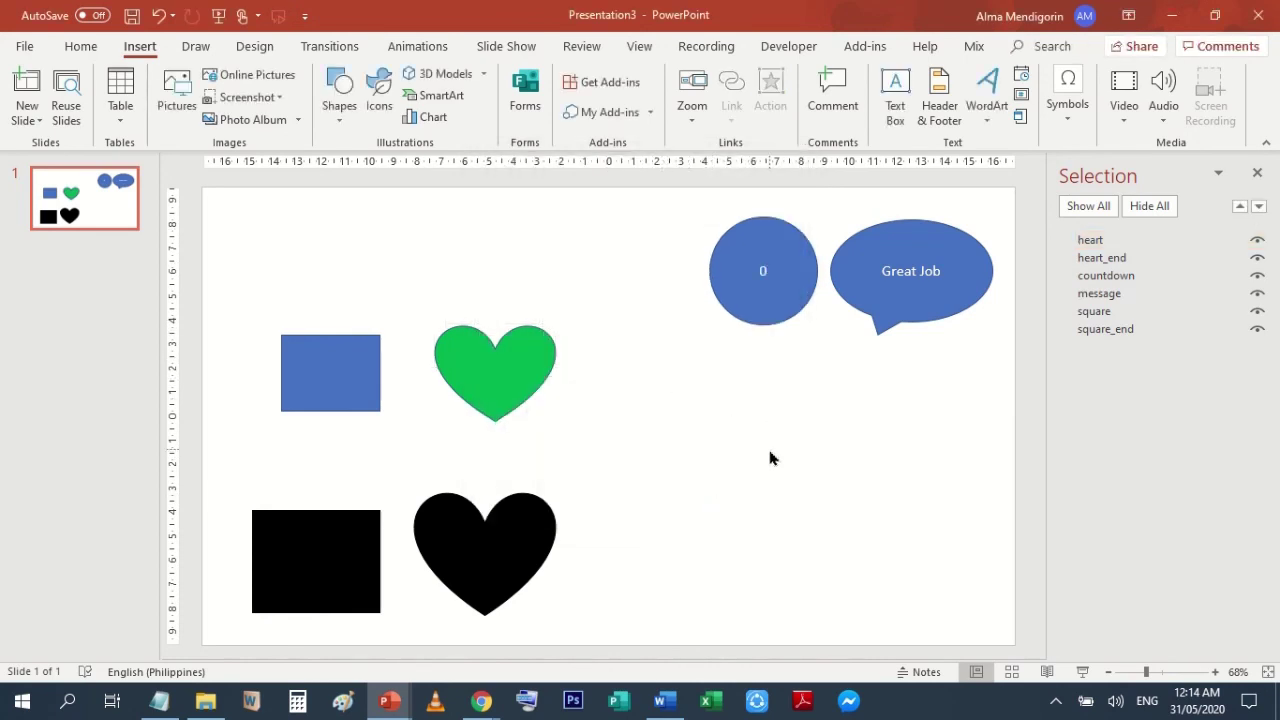
pyautogui.click(1081, 671)
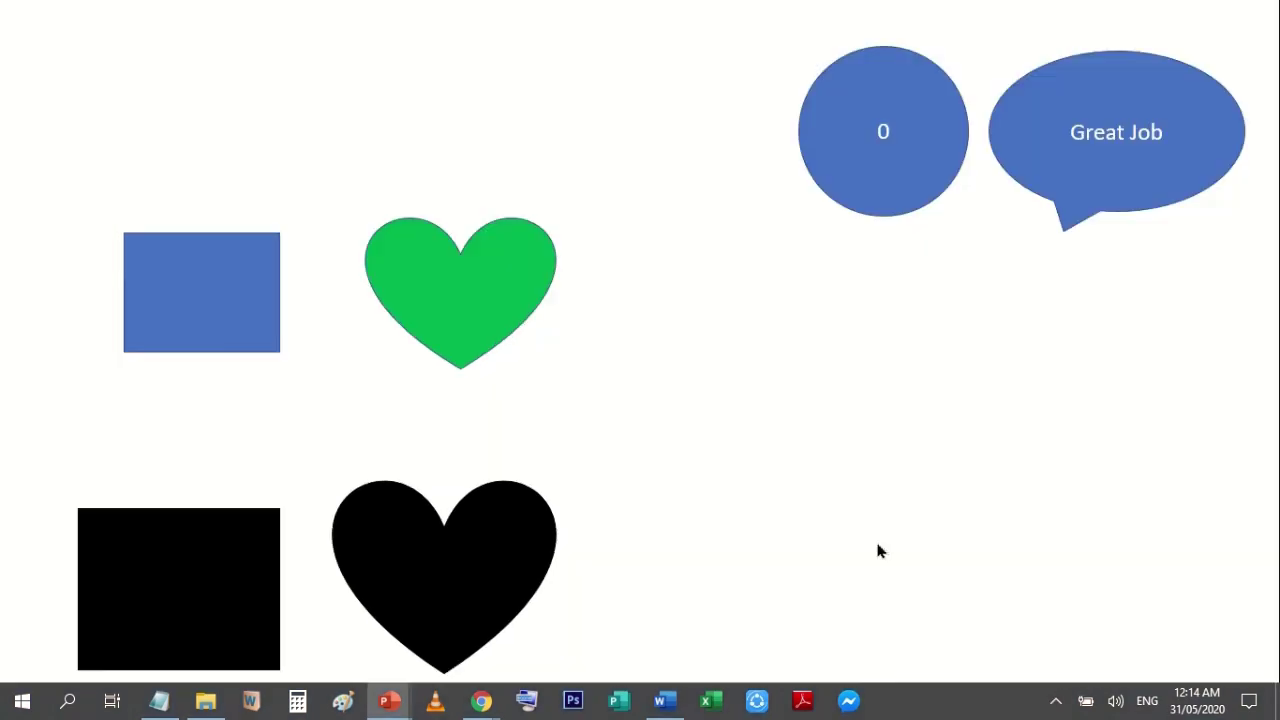
# - End the show and uncheck On Mouse Click under Advance Slide in Transitions
pyautogui.click(803, 455)
pyautogui.rightClick(716, 289)
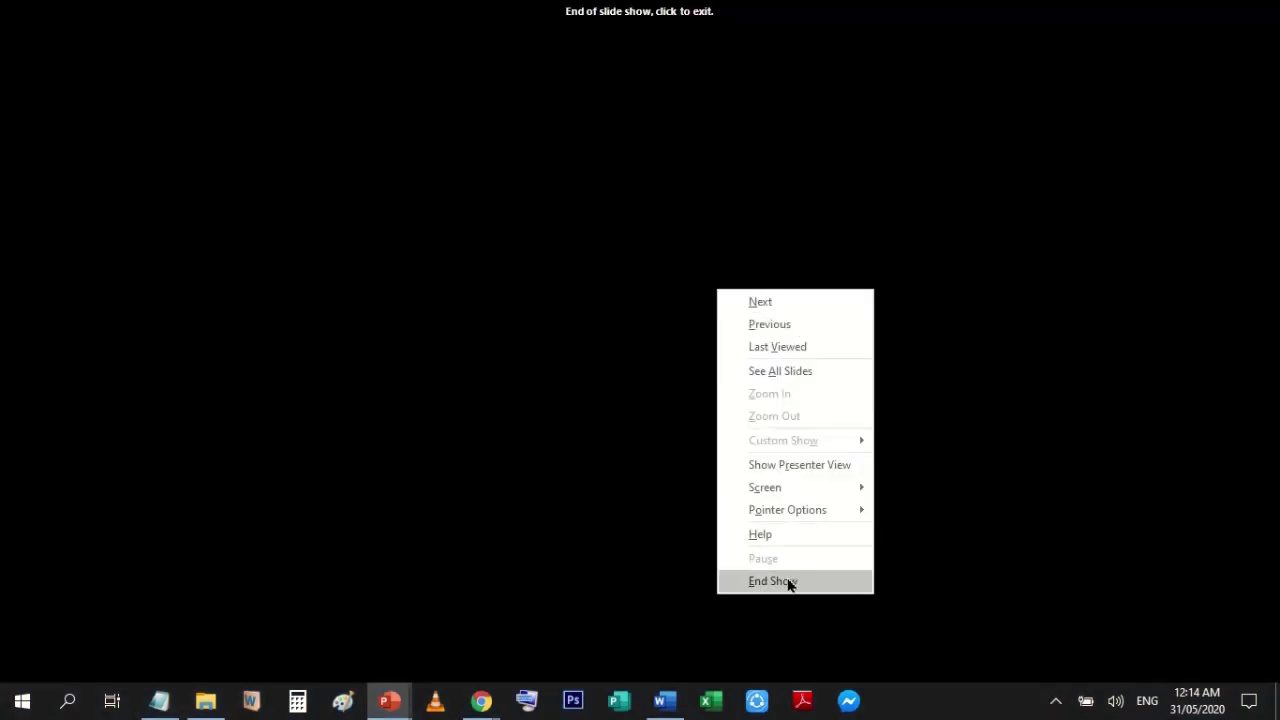
pyautogui.click(787, 582)
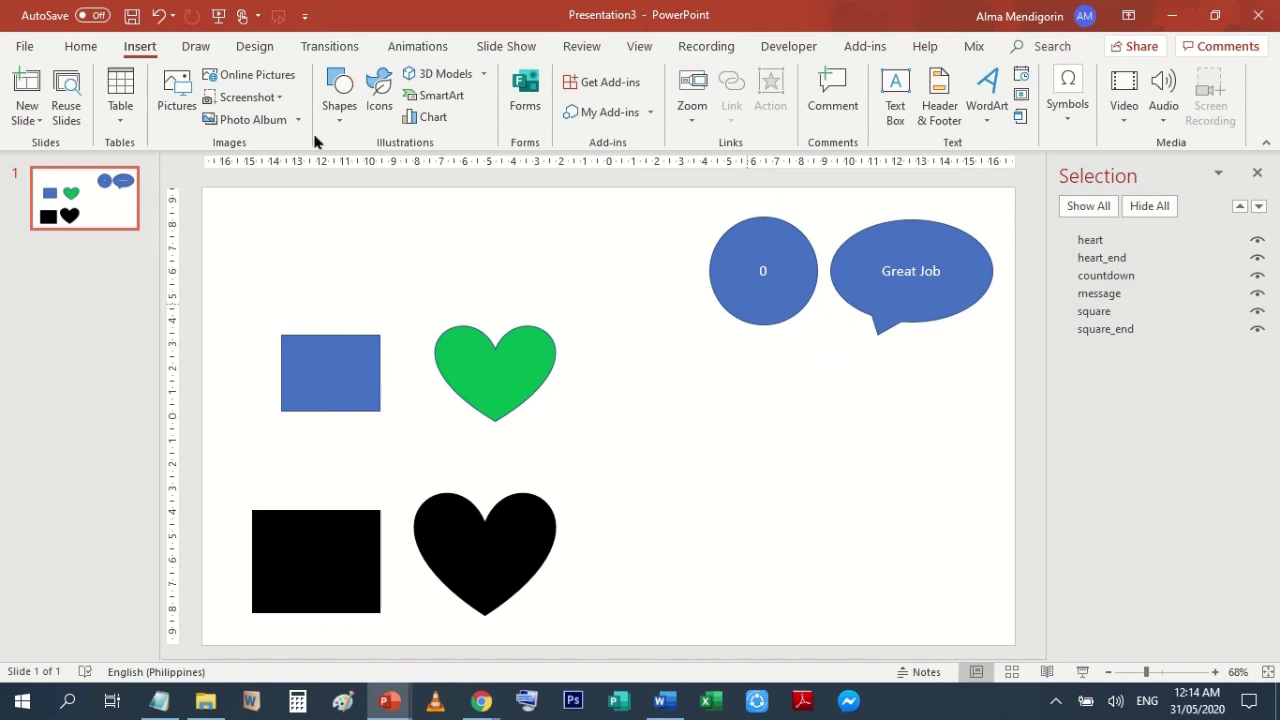
pyautogui.click(344, 50)
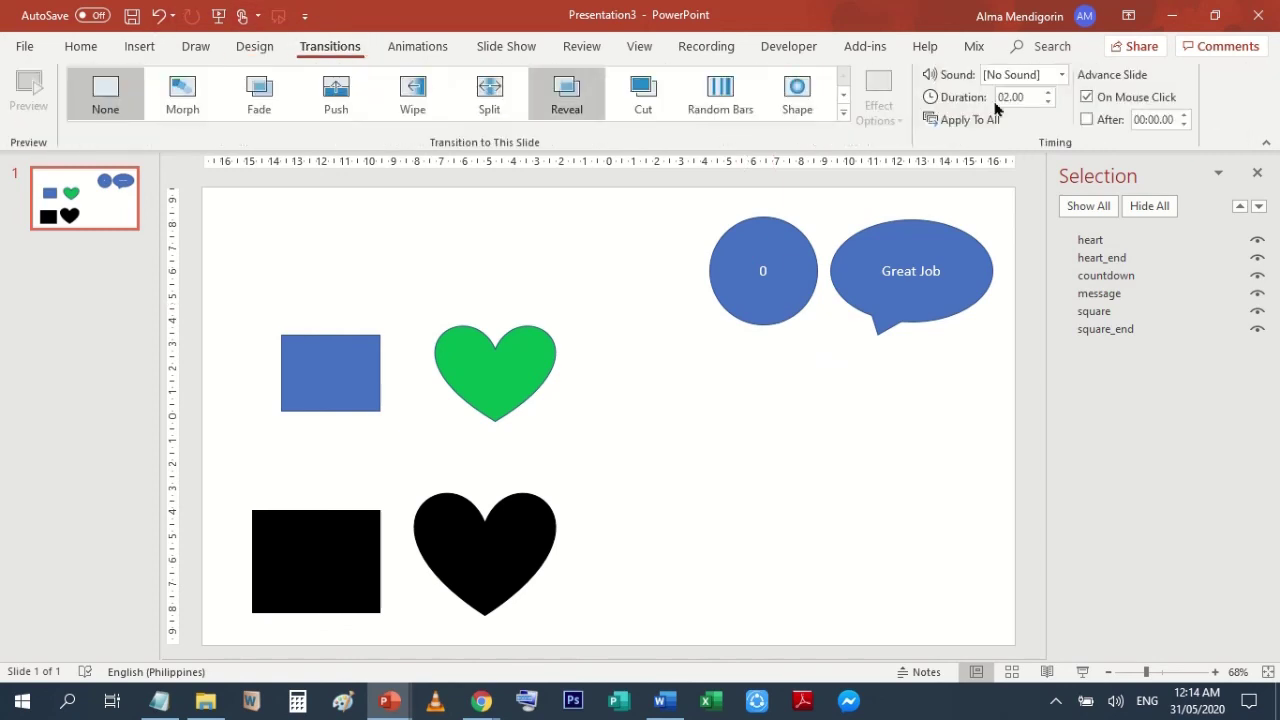
pyautogui.click(1087, 97)
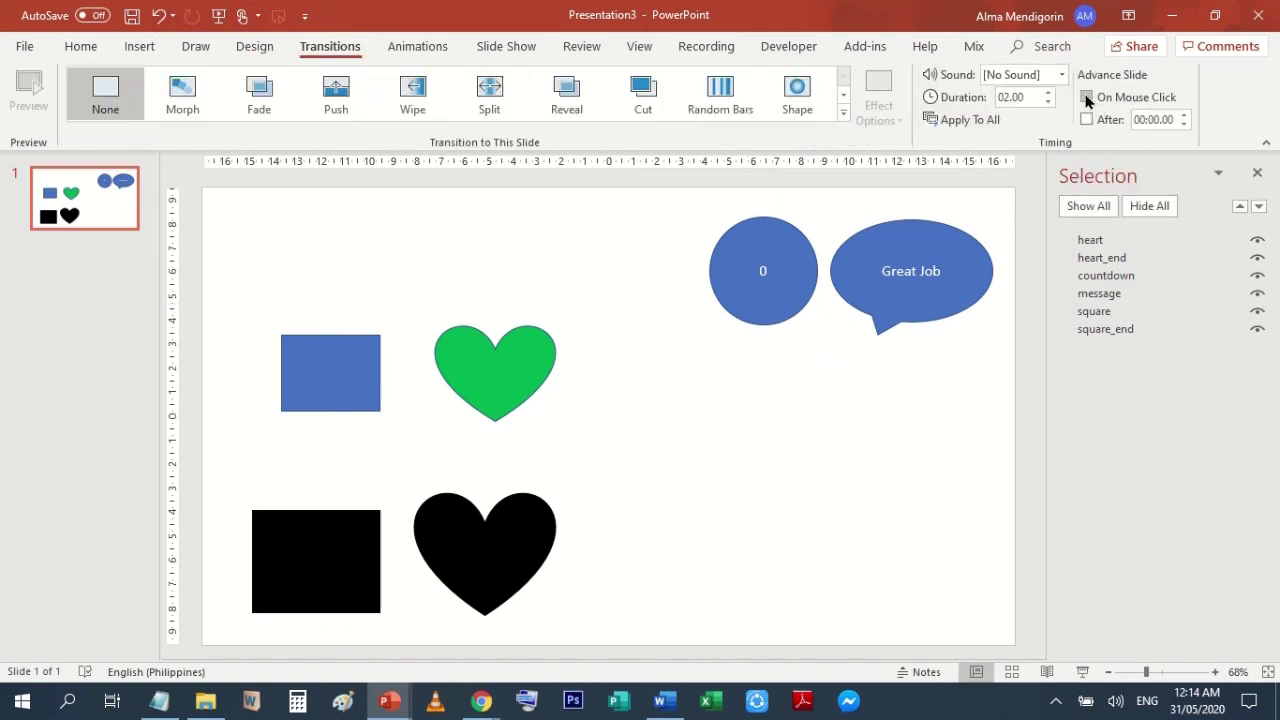
# - Run the slide show again to test, end it, and reselect the green heart
pyautogui.click(1082, 671)
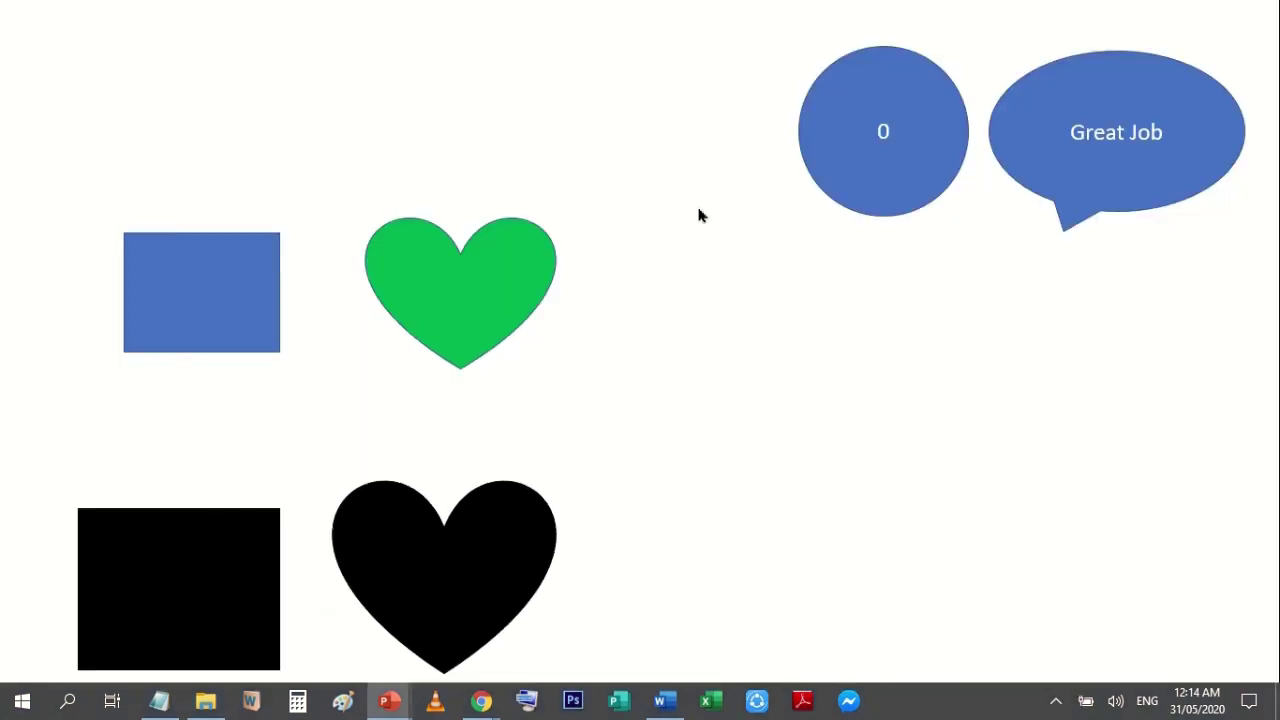
pyautogui.rightClick(956, 395)
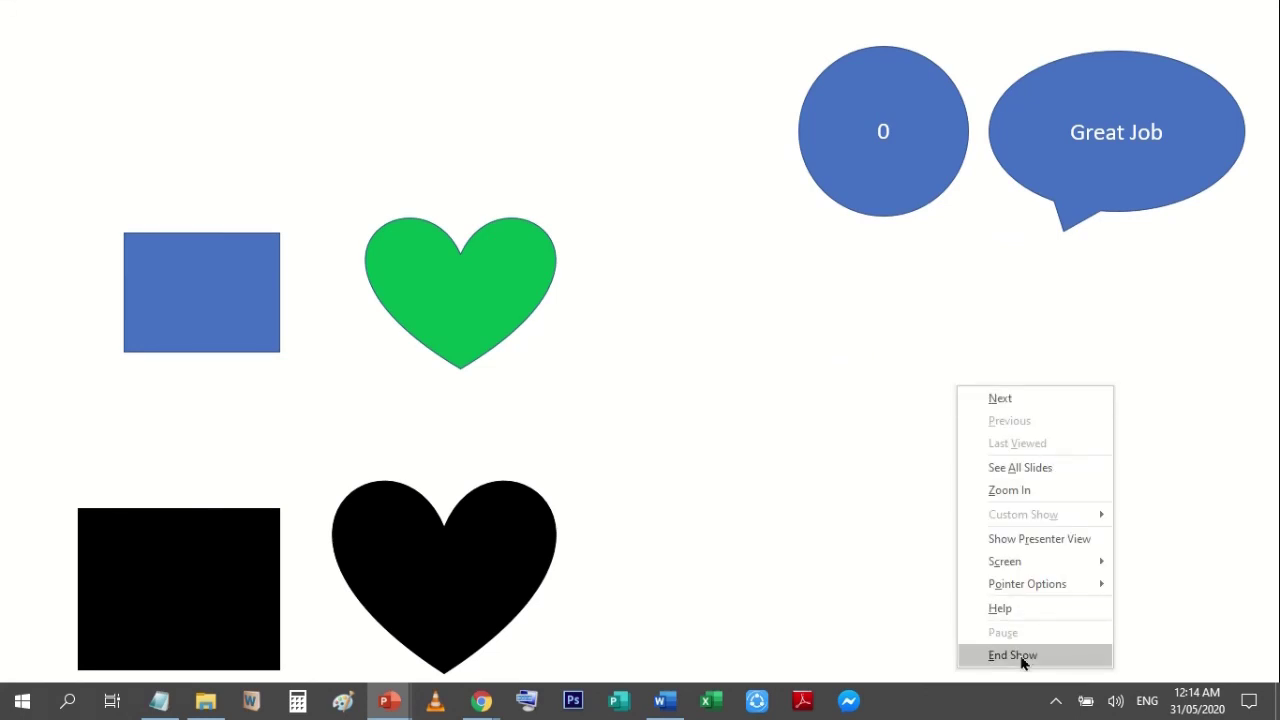
pyautogui.click(1022, 655)
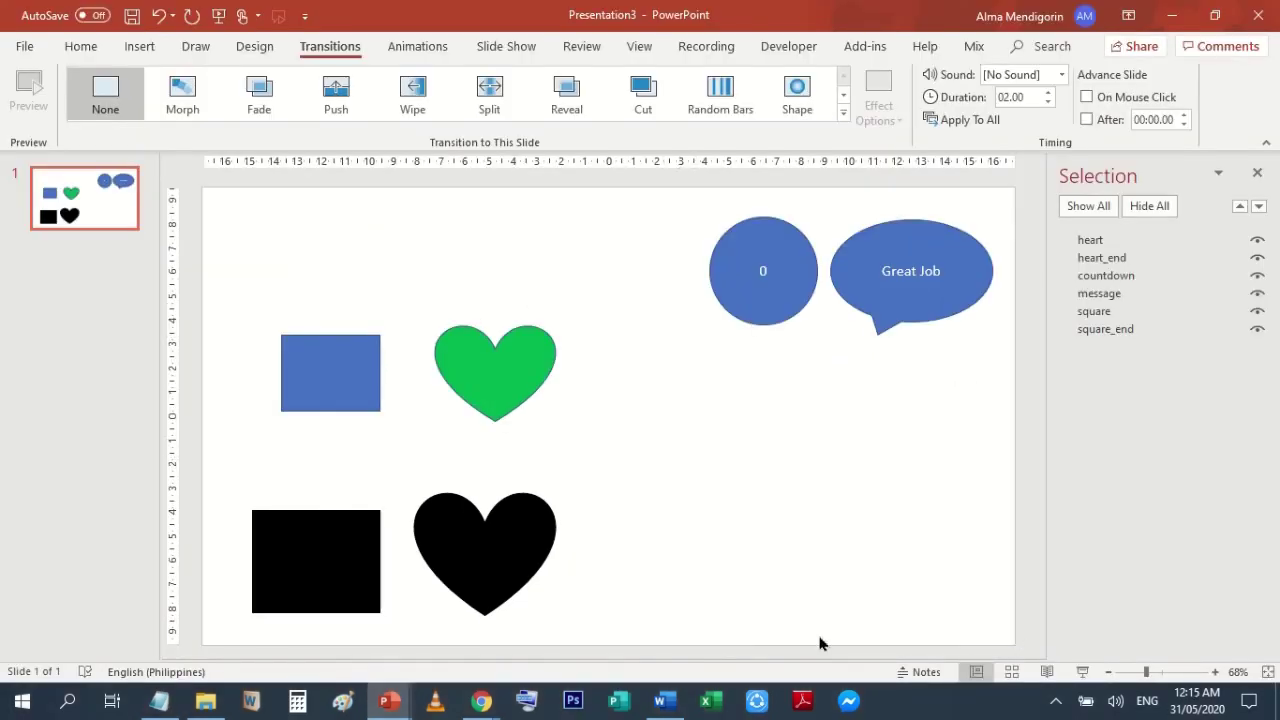
pyautogui.click(510, 372)
pyautogui.click(137, 47)
# - Confirm the green heart's DragAndDrop Run macro action and start the slide show
pyautogui.click(770, 105)
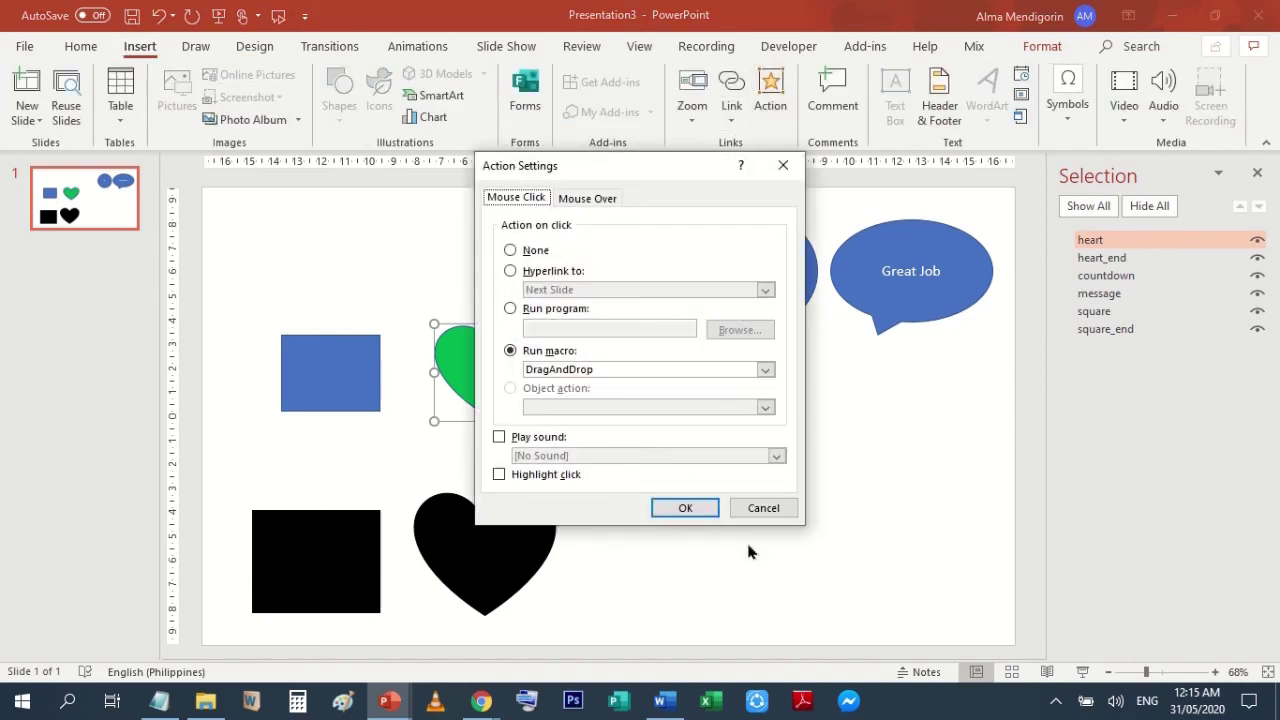
pyautogui.click(686, 508)
pyautogui.click(1083, 672)
# - In the show, drag the blue square into its black outline and the green heart into the black heart
pyautogui.moveTo(243, 280)
pyautogui.mouseDown()
pyautogui.moveTo(180, 594)
pyautogui.moveTo(253, 555)
pyautogui.mouseUp()
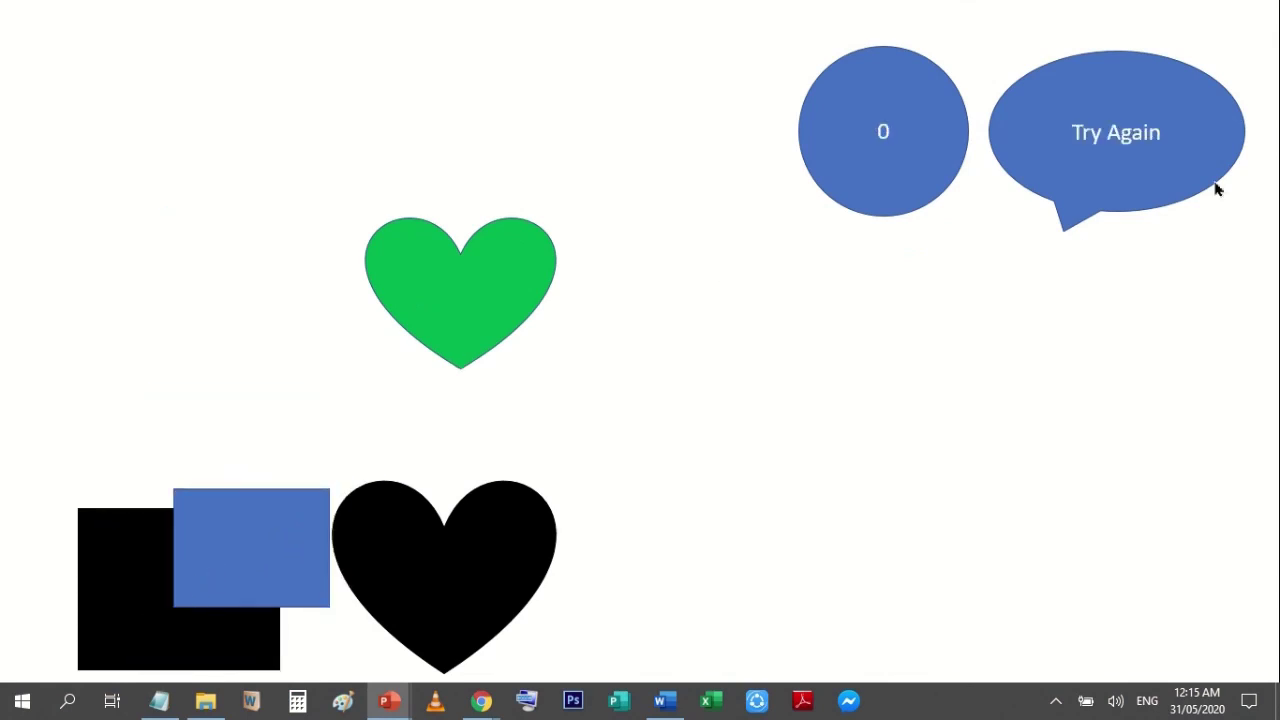
pyautogui.moveTo(271, 531); pyautogui.dragTo(180, 590)
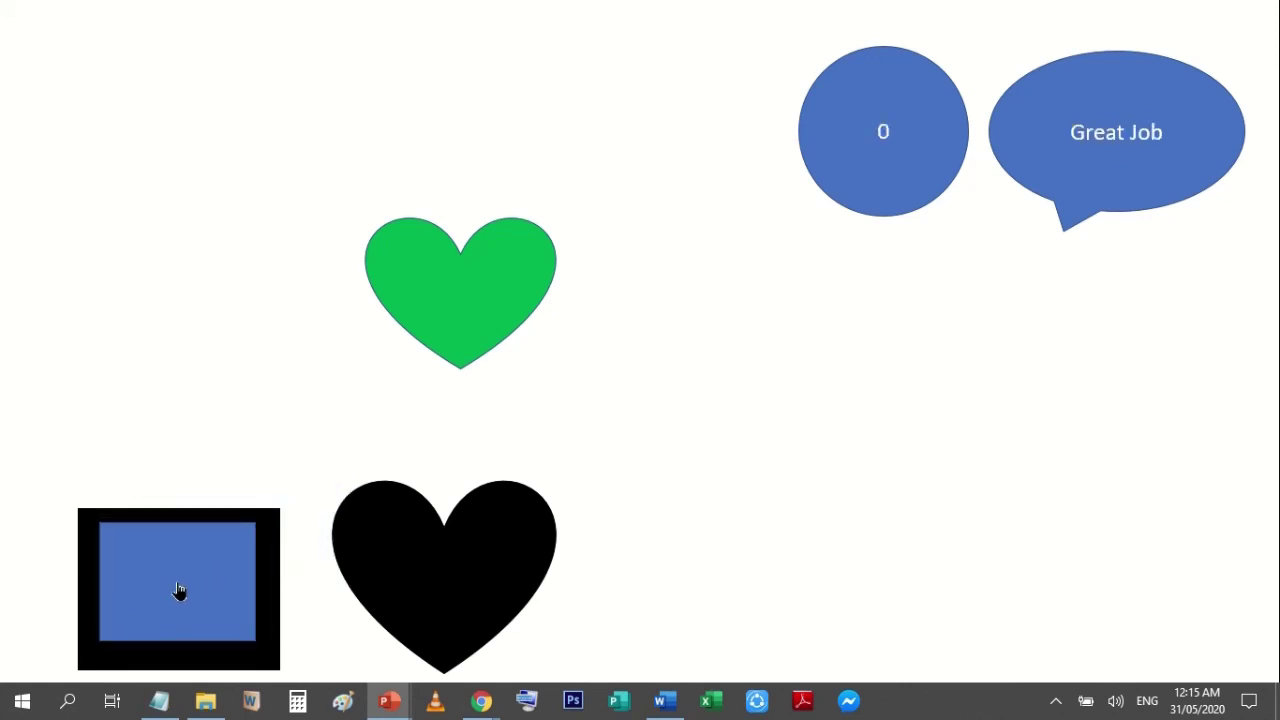
pyautogui.moveTo(484, 294)
pyautogui.mouseDown()
pyautogui.moveTo(531, 520)
pyautogui.moveTo(498, 549)
pyautogui.mouseUp()
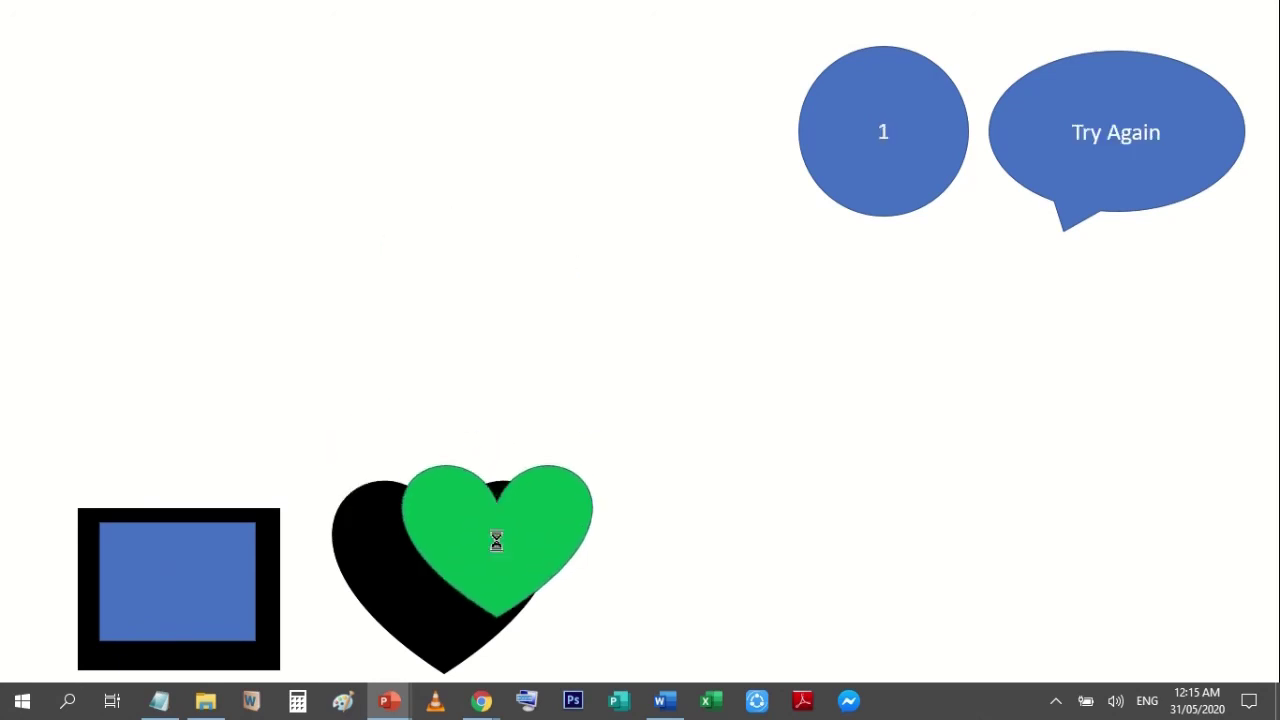
pyautogui.moveTo(499, 549); pyautogui.dragTo(446, 585)
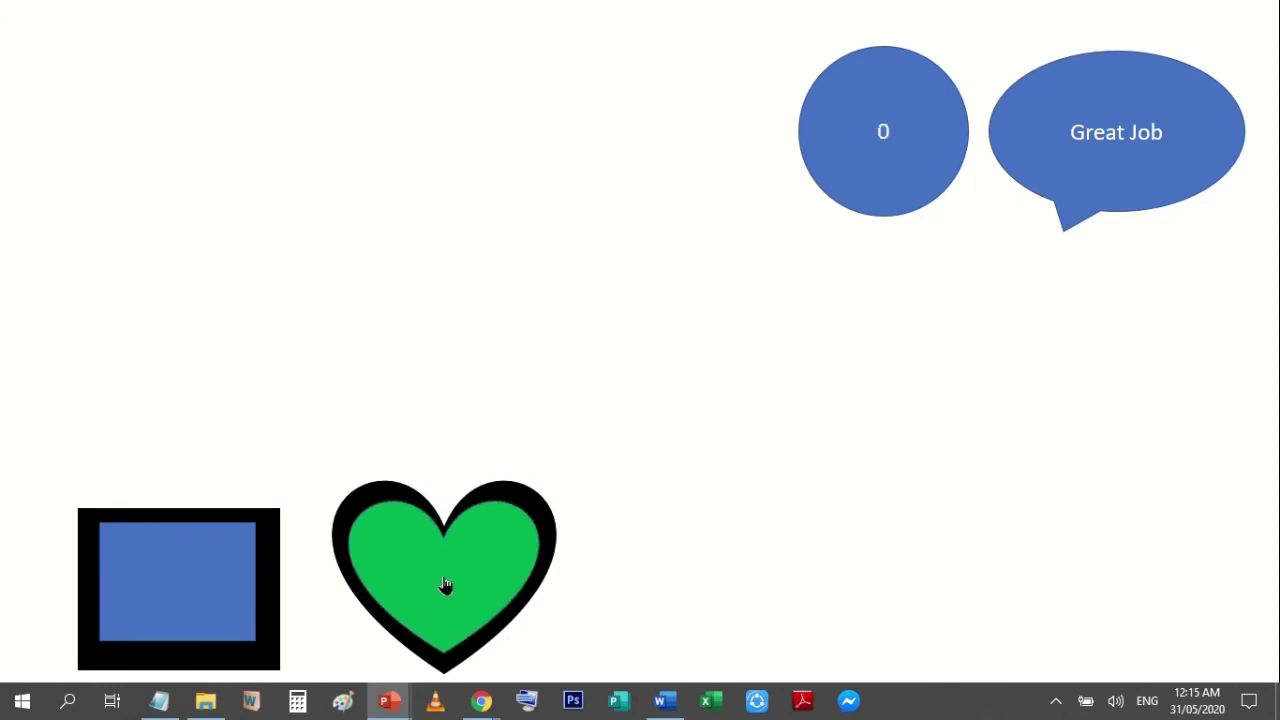
# - Test the heart on the wrong square, then leave it off-centre on the black heart and end the show
pyautogui.moveTo(446, 585); pyautogui.dragTo(196, 606)
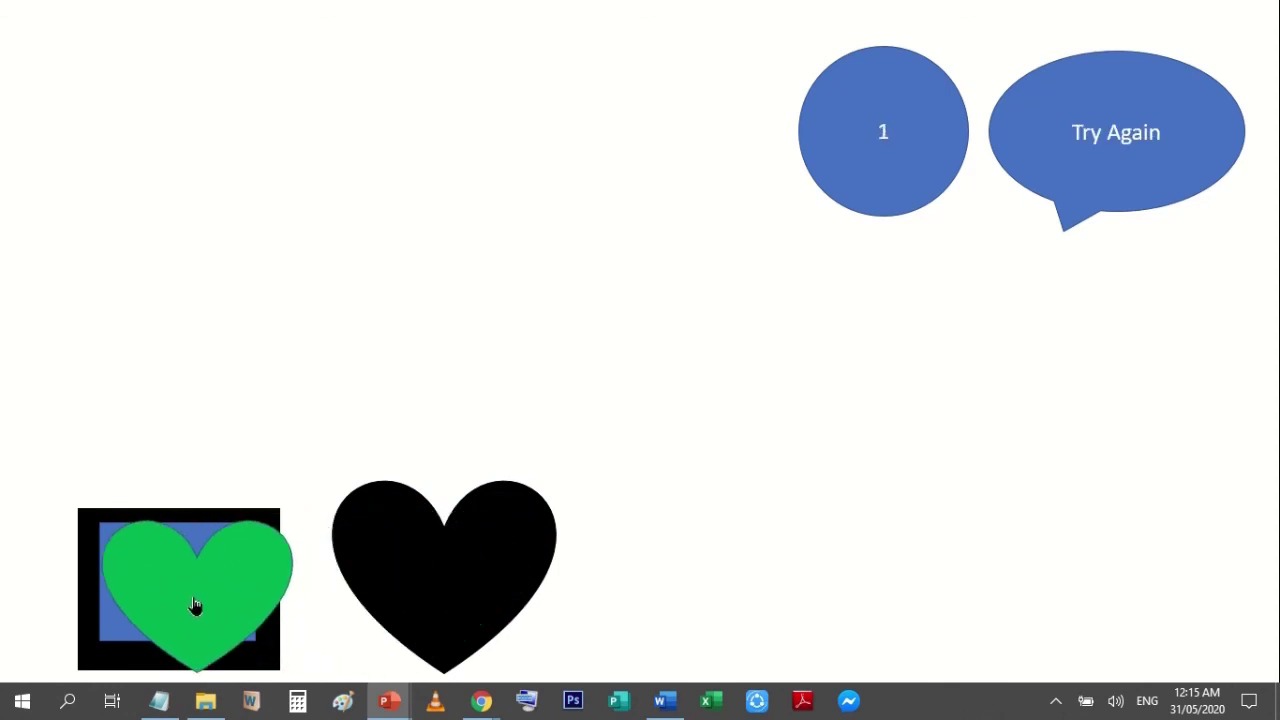
pyautogui.moveTo(234, 603)
pyautogui.mouseDown()
pyautogui.moveTo(215, 592)
pyautogui.moveTo(445, 587)
pyautogui.mouseUp()
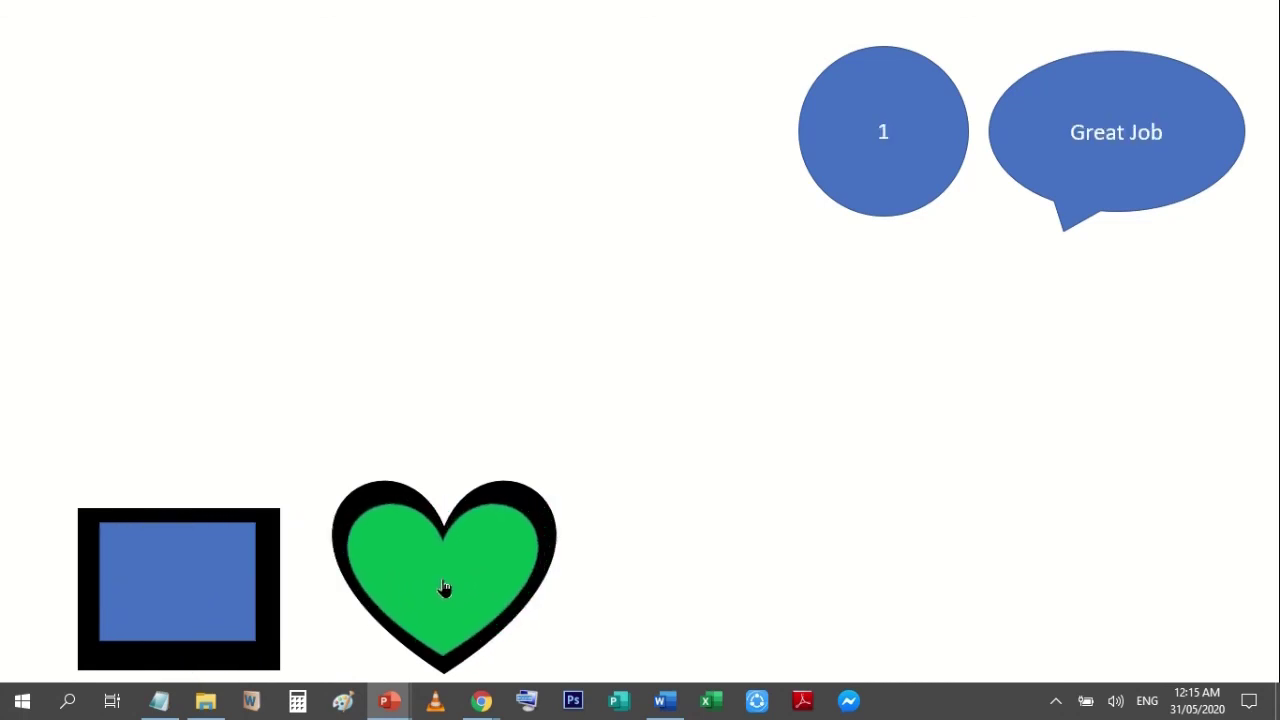
pyautogui.moveTo(445, 587); pyautogui.dragTo(489, 523)
pyautogui.rightClick(669, 287)
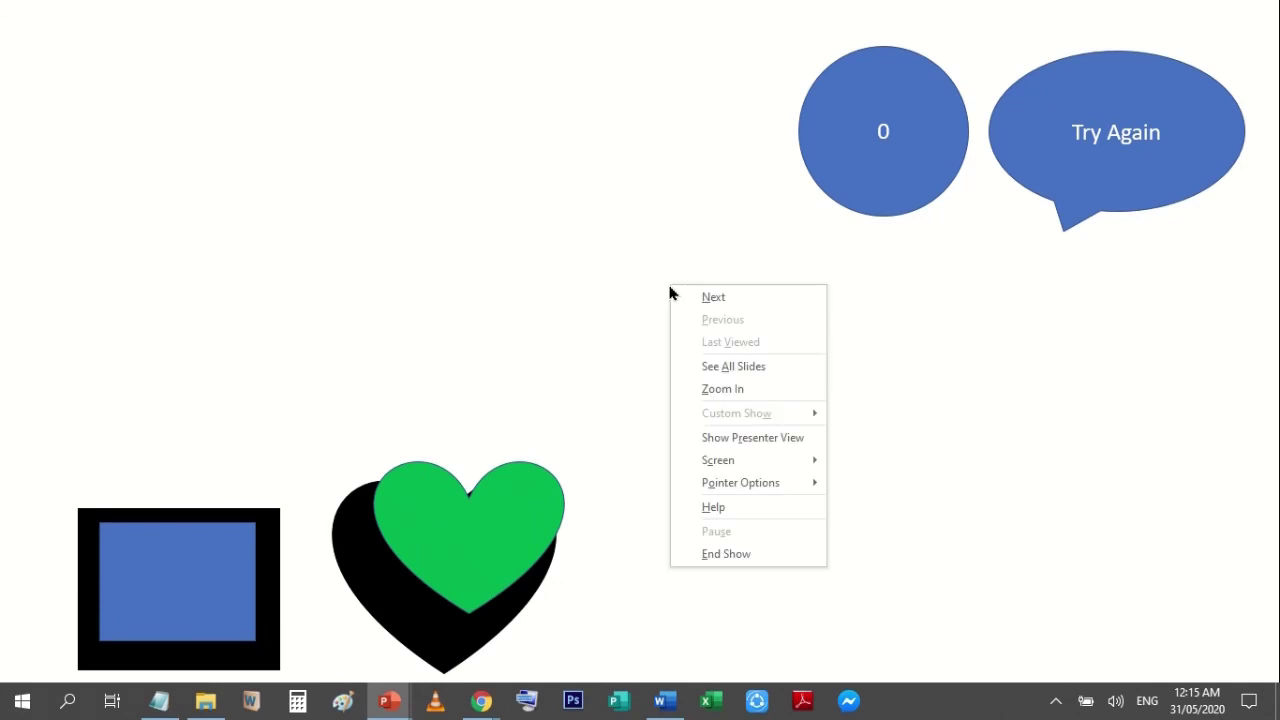
pyautogui.click(714, 553)
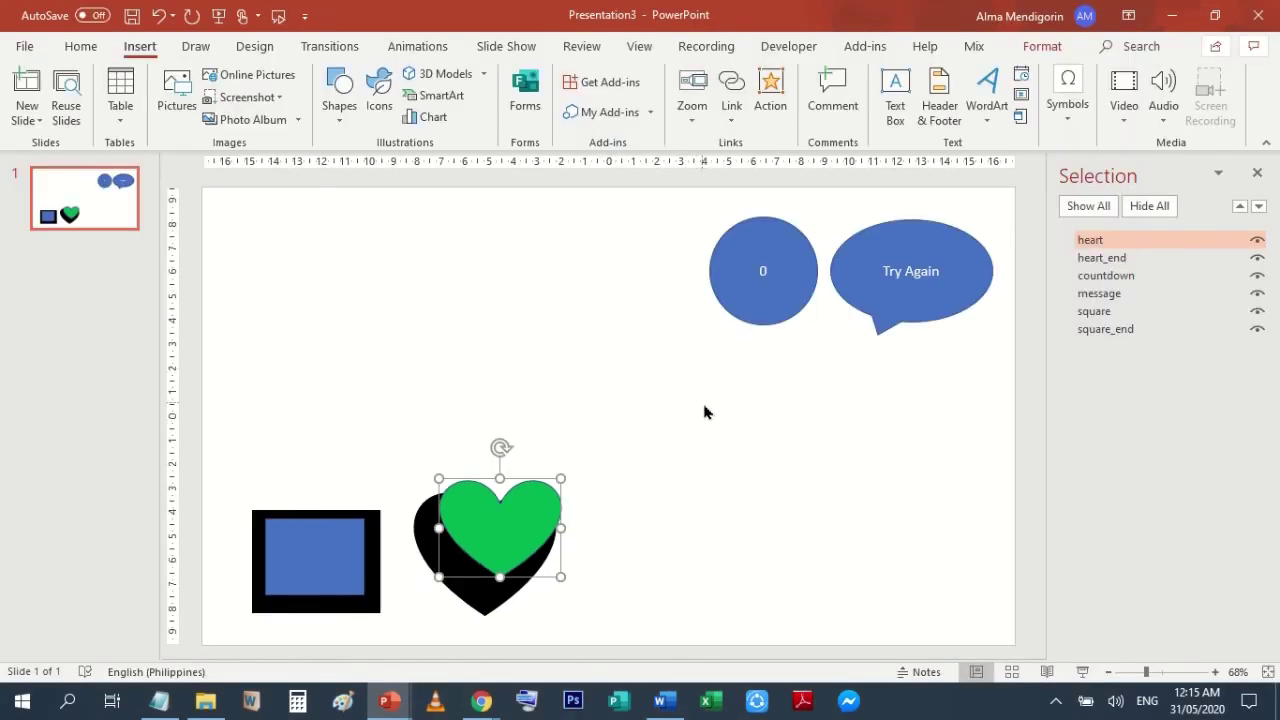
# - Deselect, then drag the green heart back to centre it within the black heart_end outline
pyautogui.click(608, 333)
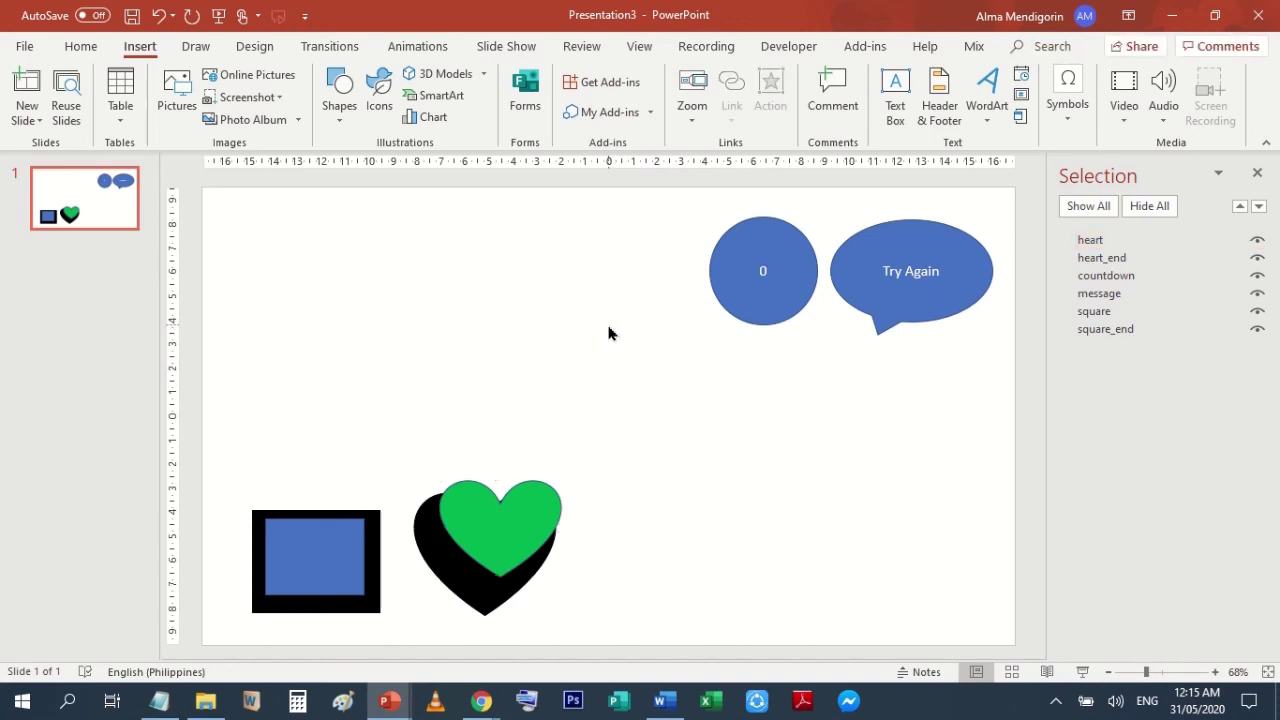
pyautogui.moveTo(523, 514); pyautogui.dragTo(502, 537)
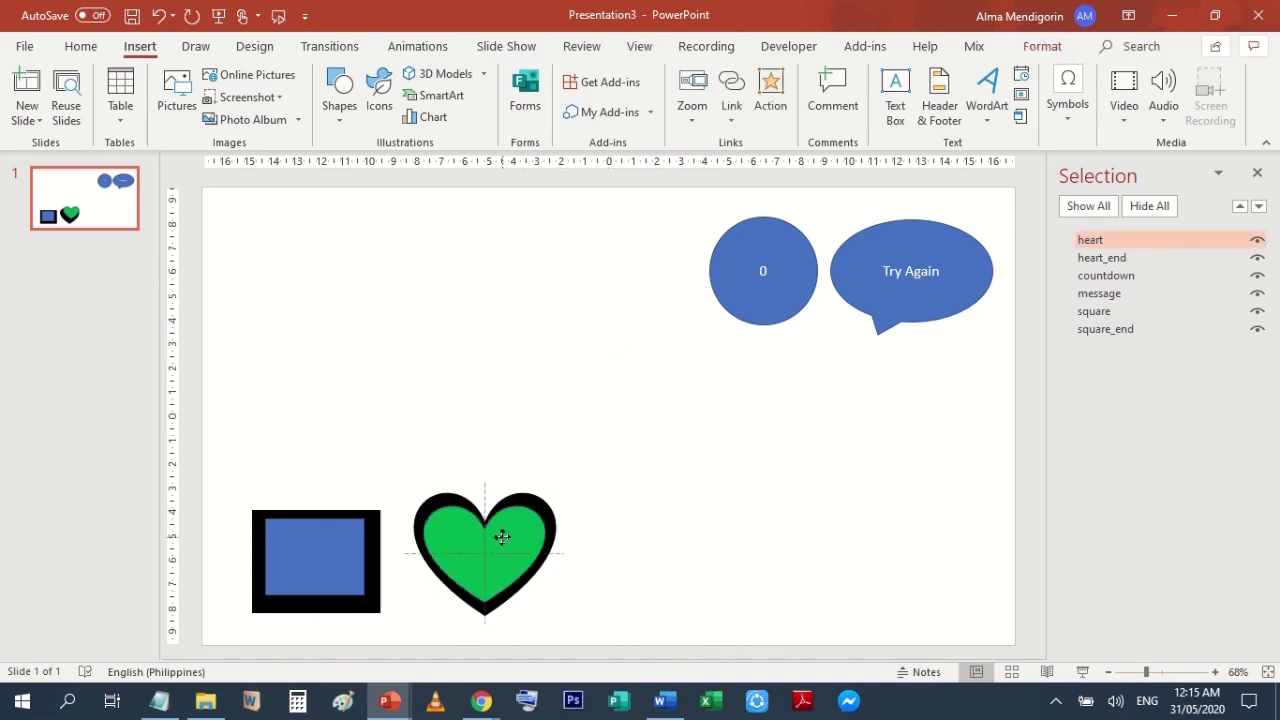